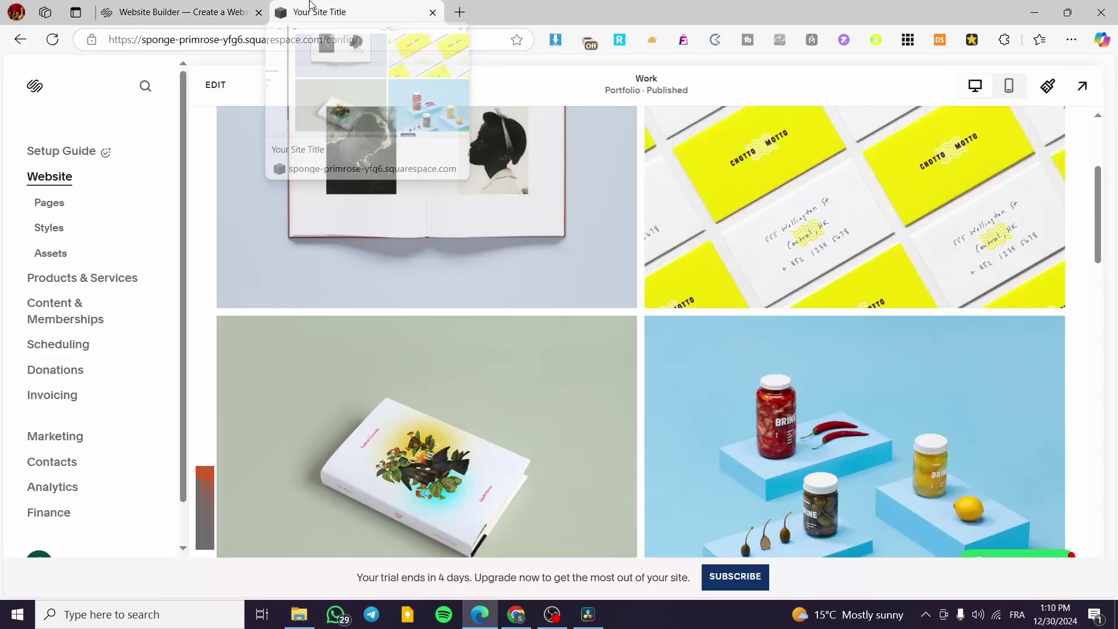
Add a blank page named Contact Us to the website's pages.
left_click(311, 5)
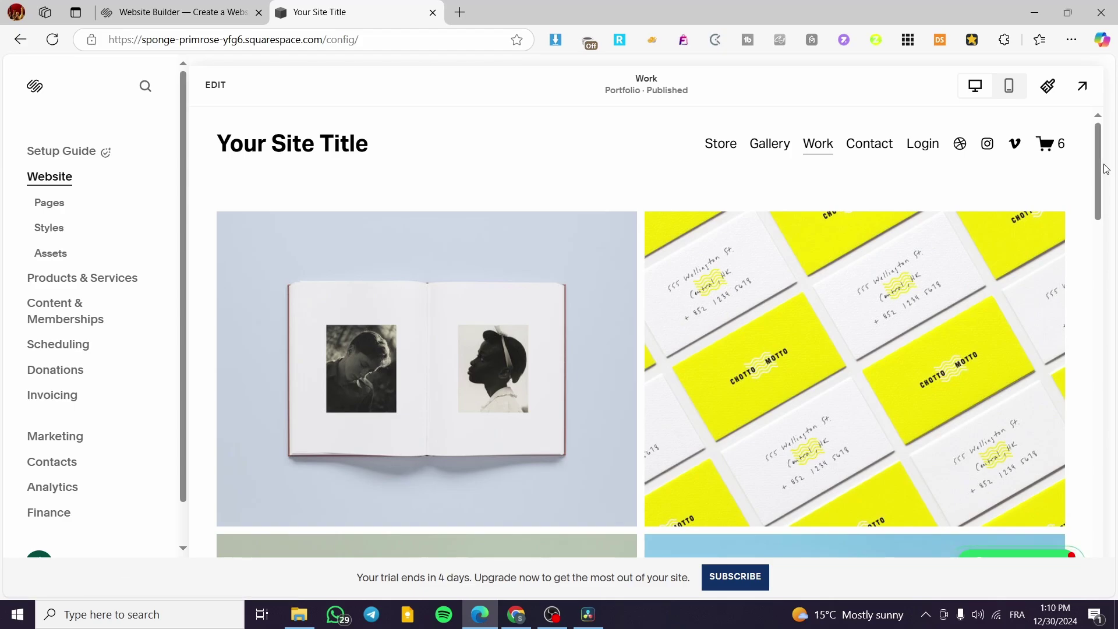
left_click(65, 206)
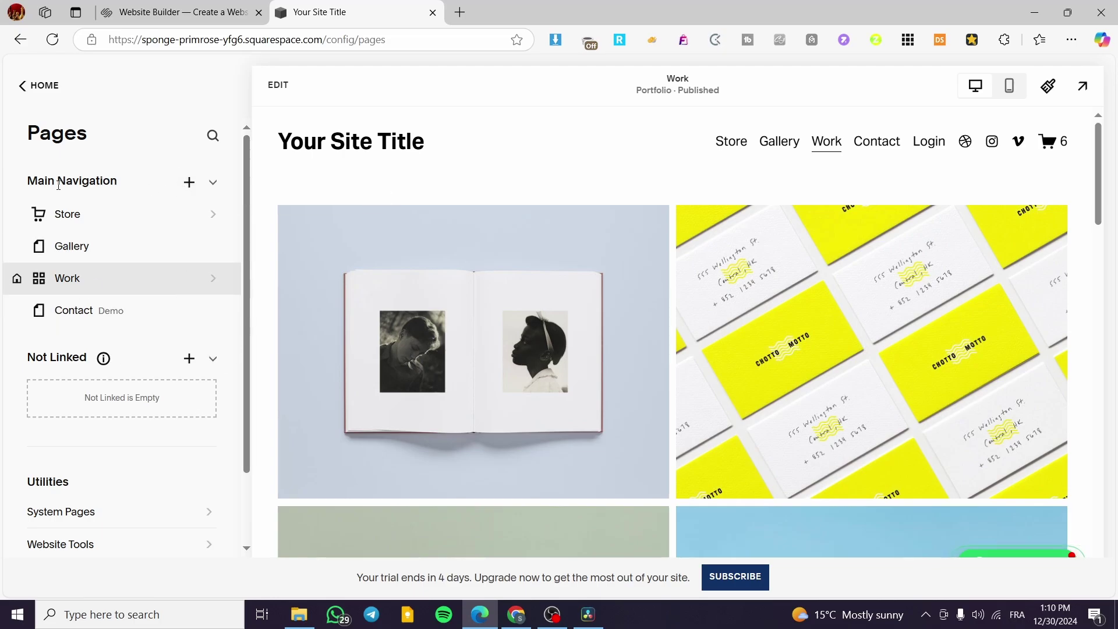
left_click(40, 85)
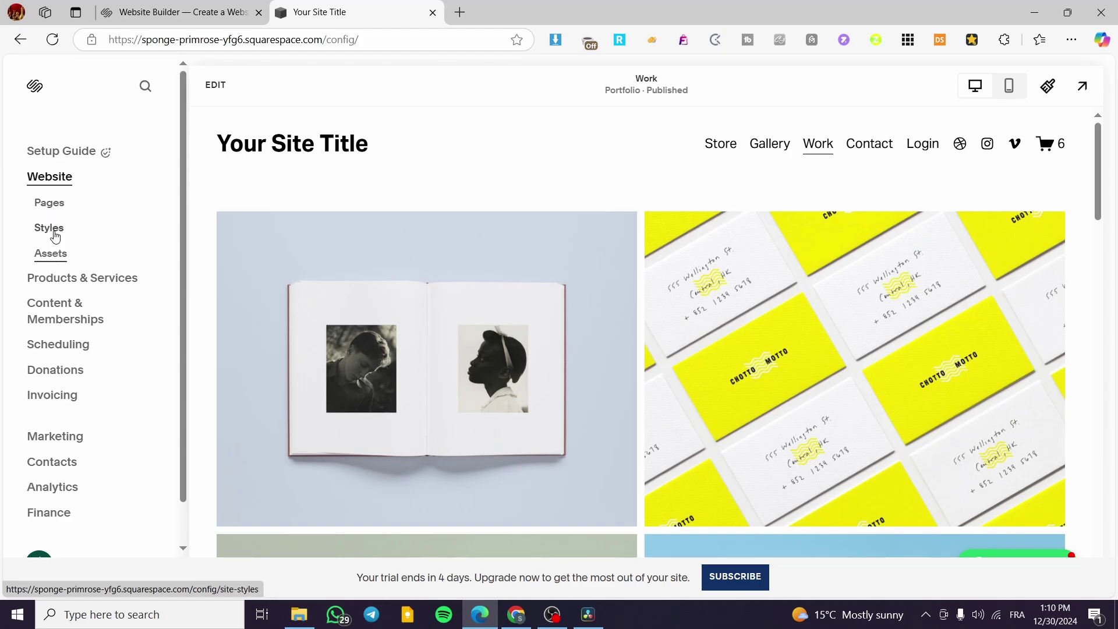
left_click(49, 203)
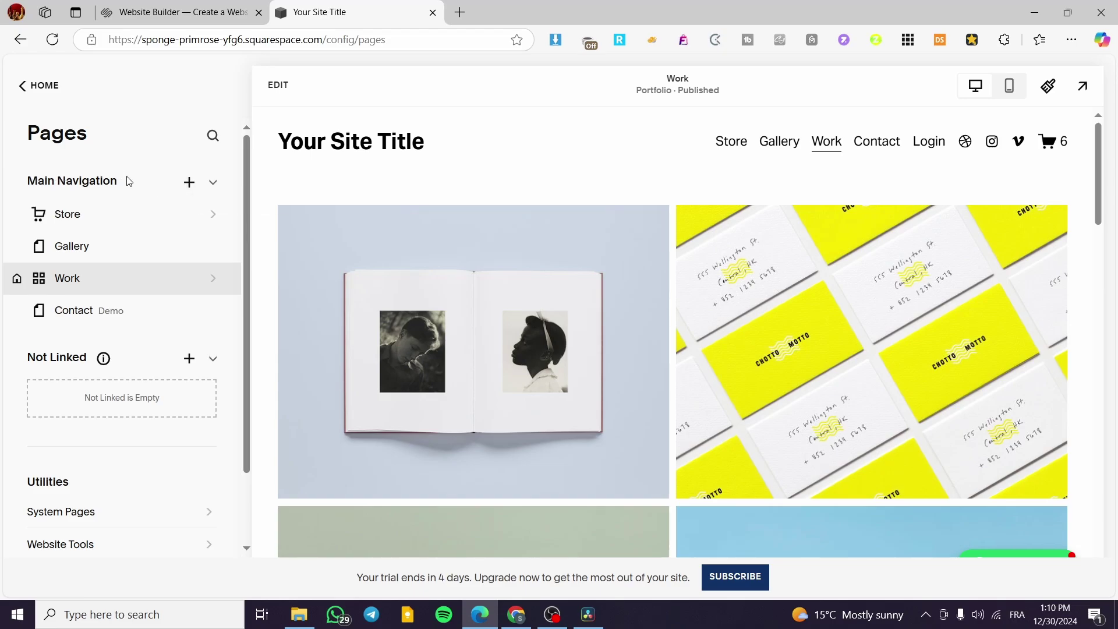
left_click(190, 182)
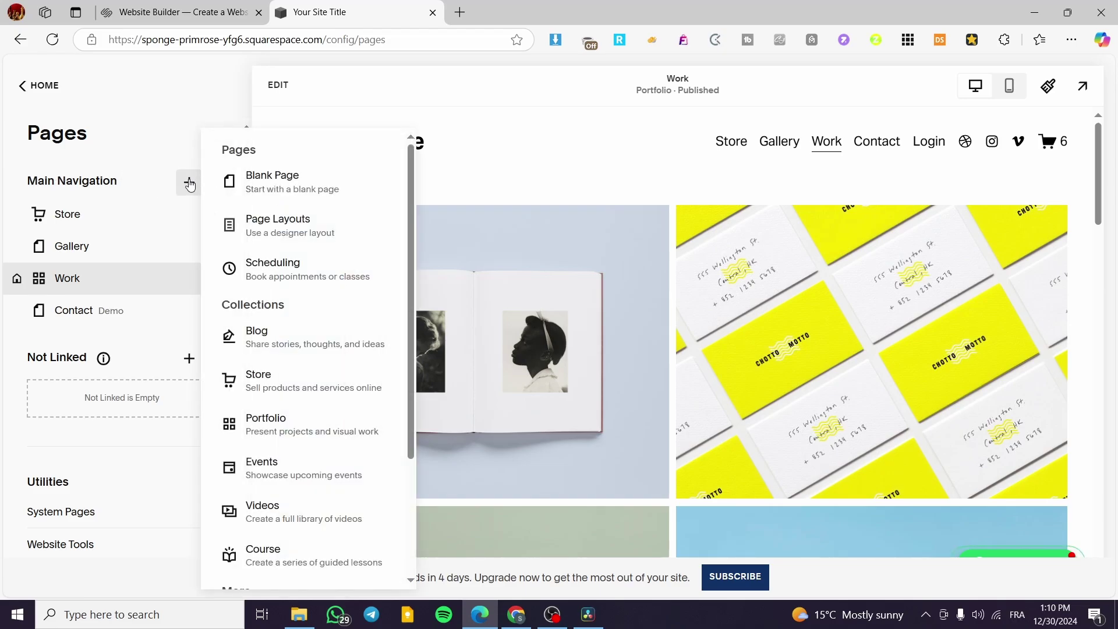
scroll(245, 183, "down", 3)
scroll(244, 185, "up", 3)
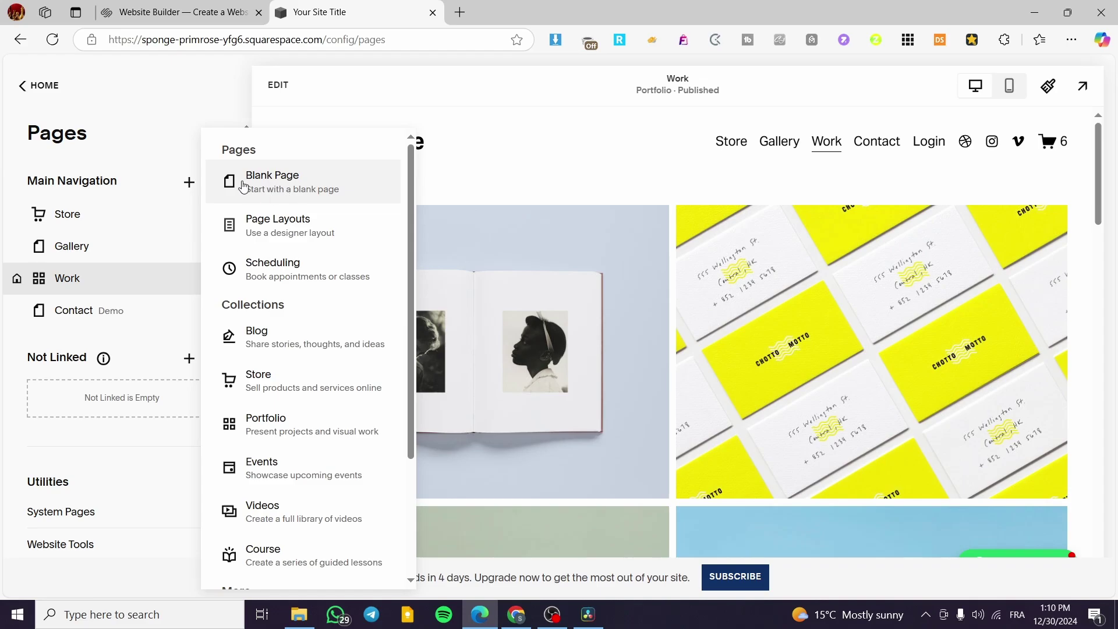
left_click(290, 185)
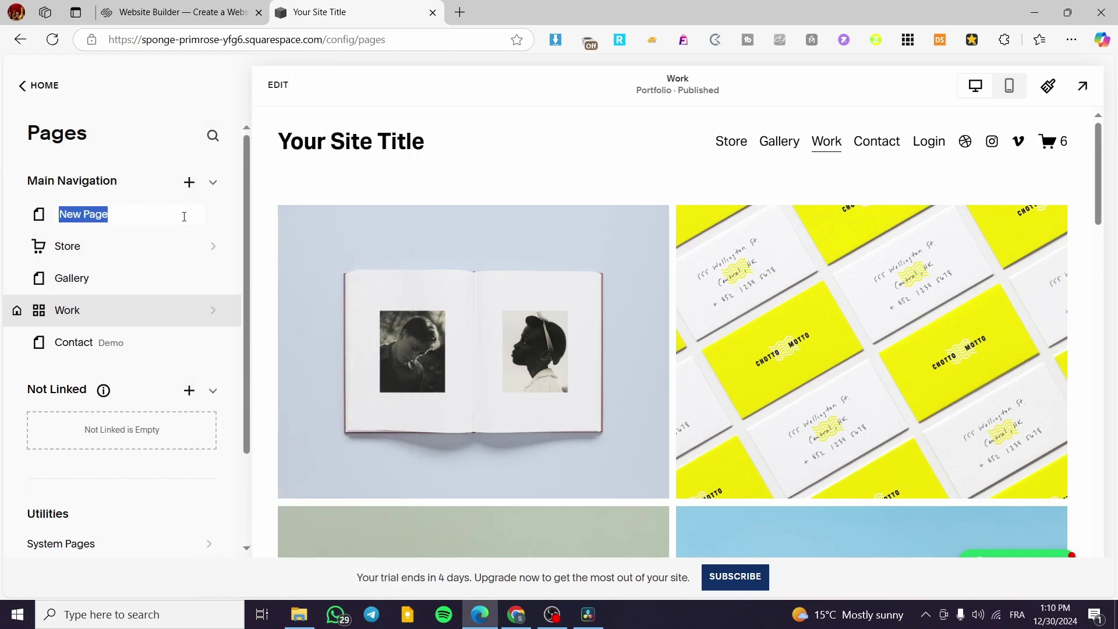
type("Contact")
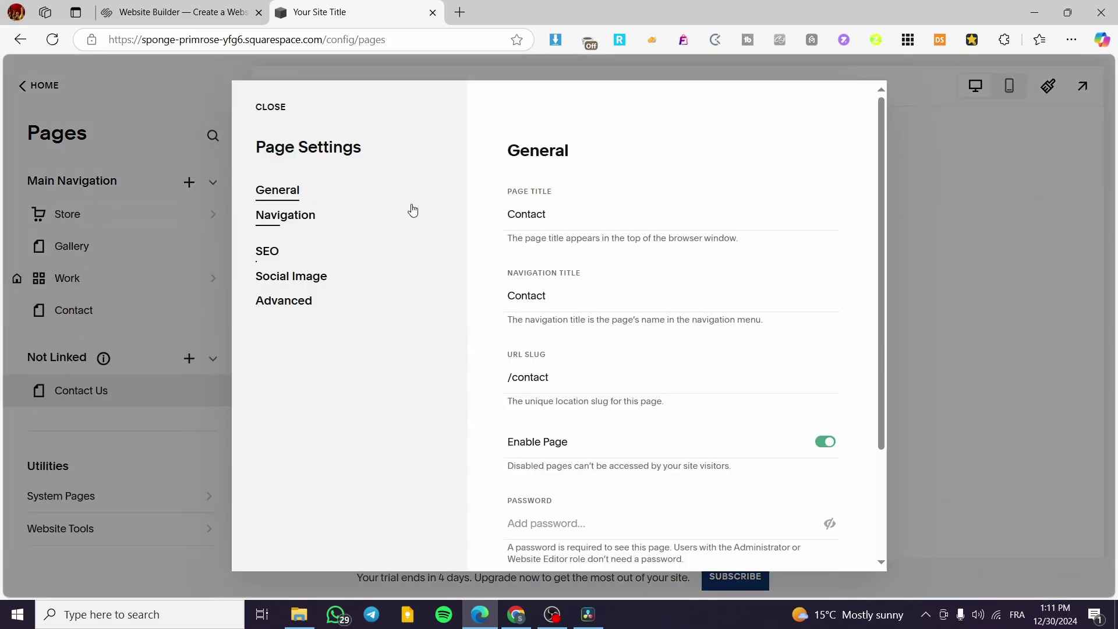
Disable the existing Contact page in its page settings and save the change.
scroll(757, 425, "down", 3)
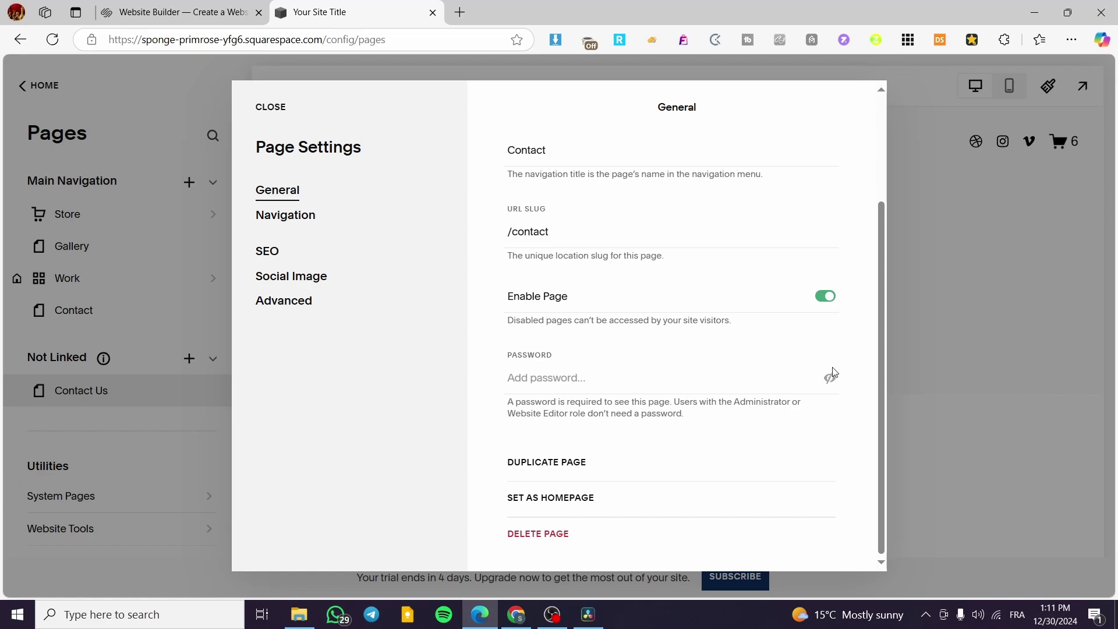
left_click(829, 299)
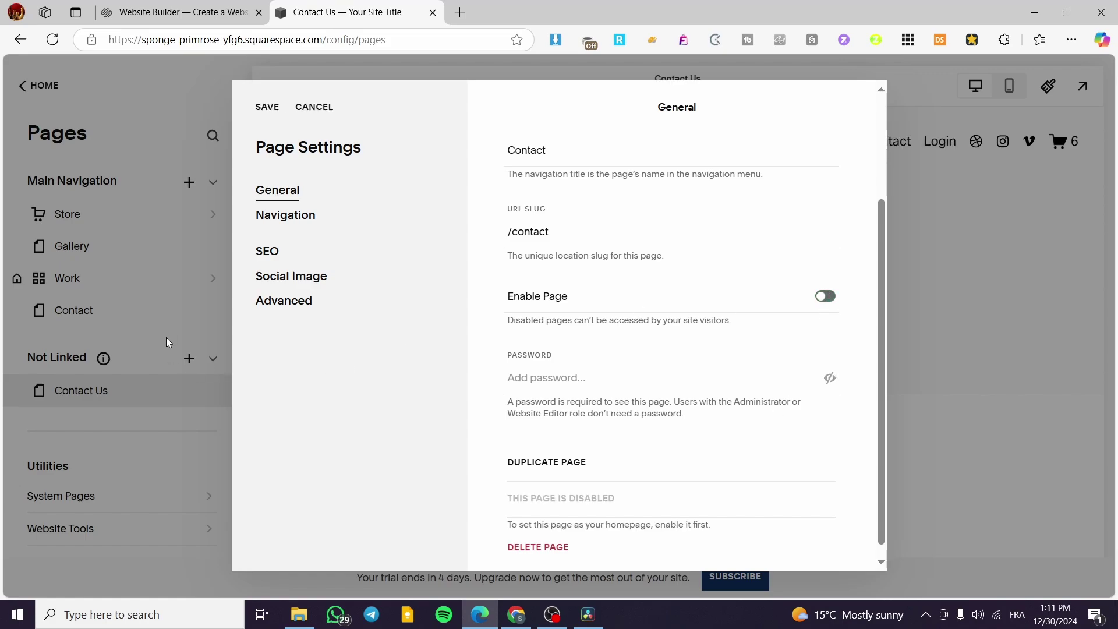
left_click(166, 342)
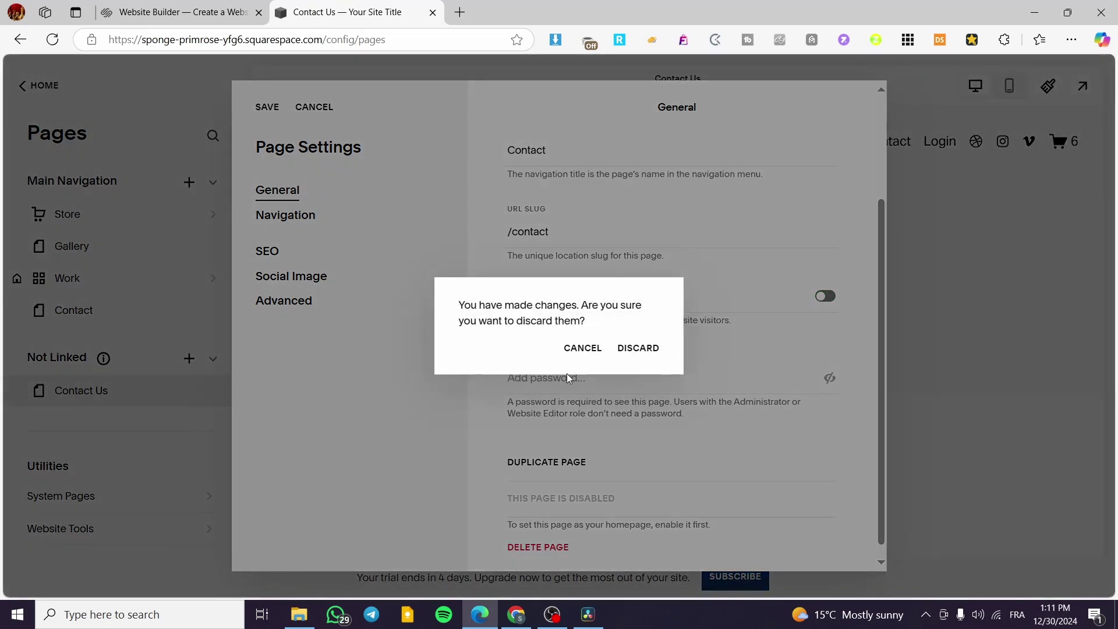
left_click(582, 348)
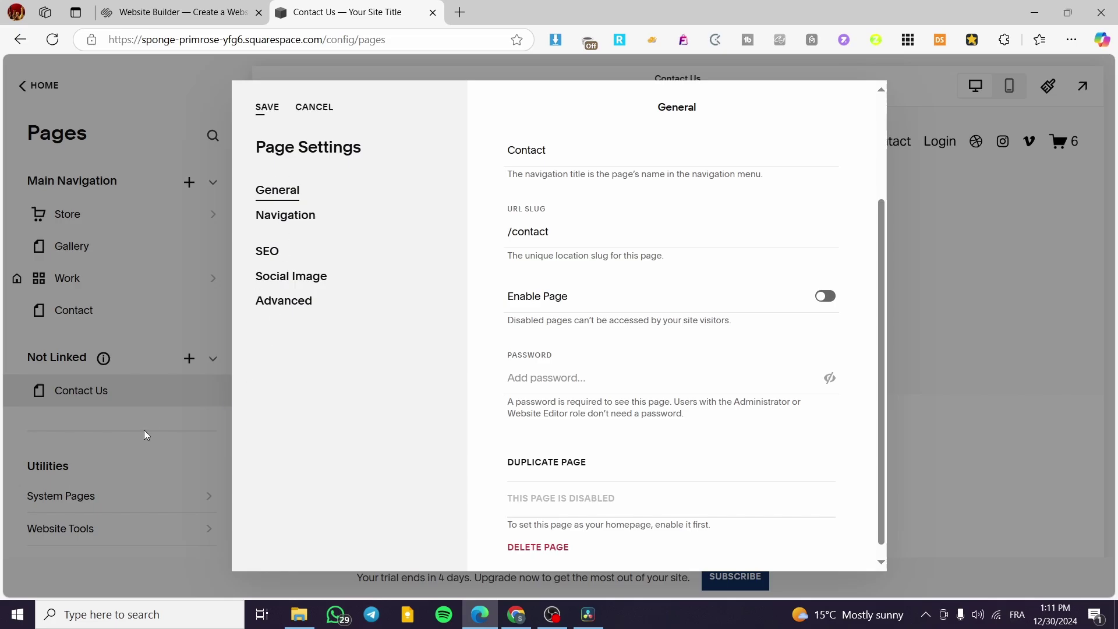
left_click(107, 327)
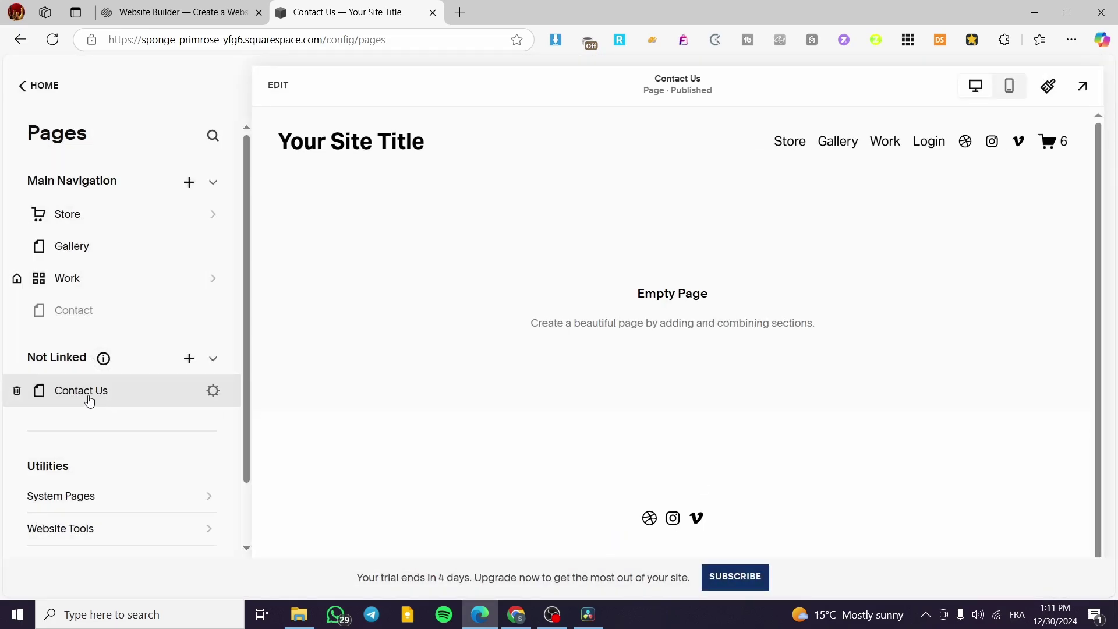
Move the Contact Us page into the main navigation directly before the Contact page and open it for editing.
left_click_drag(78, 392, 79, 313)
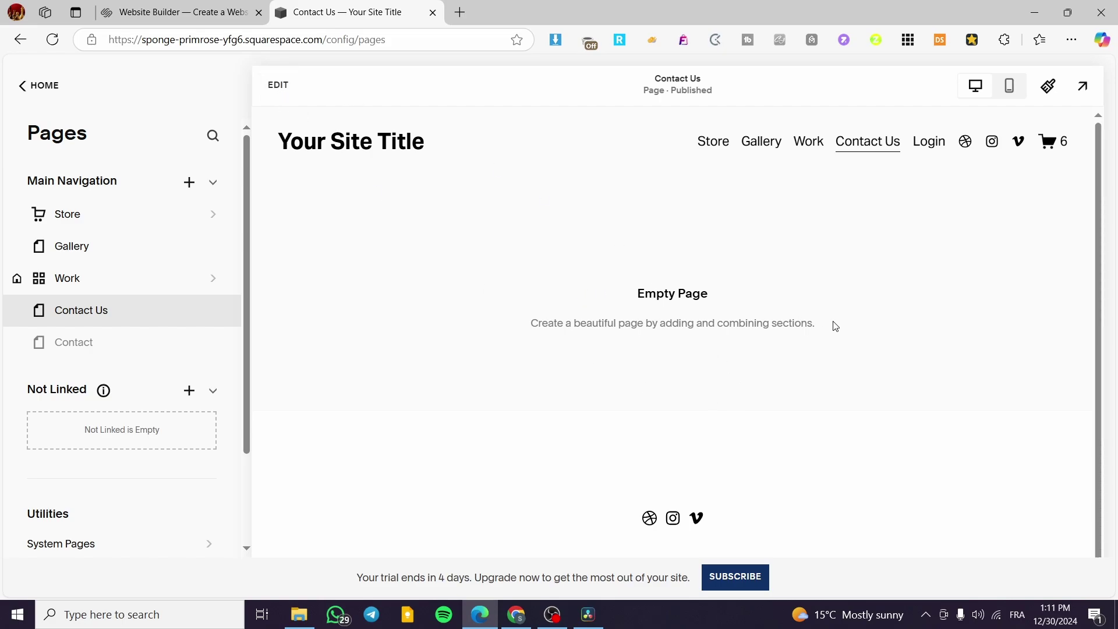
left_click(277, 85)
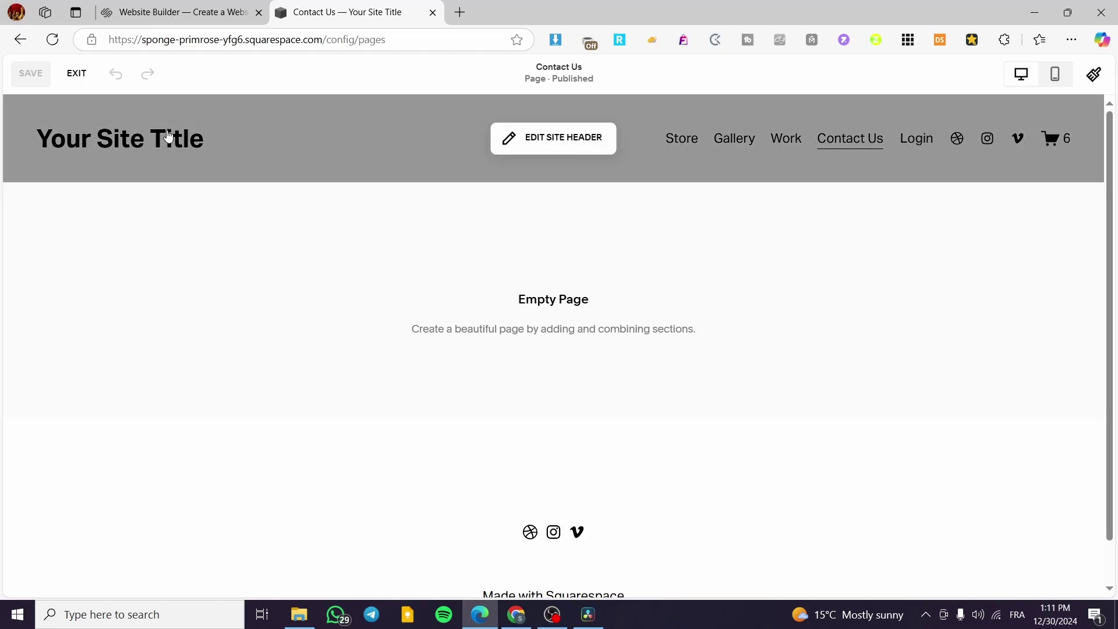
scroll(674, 312, "down", 1)
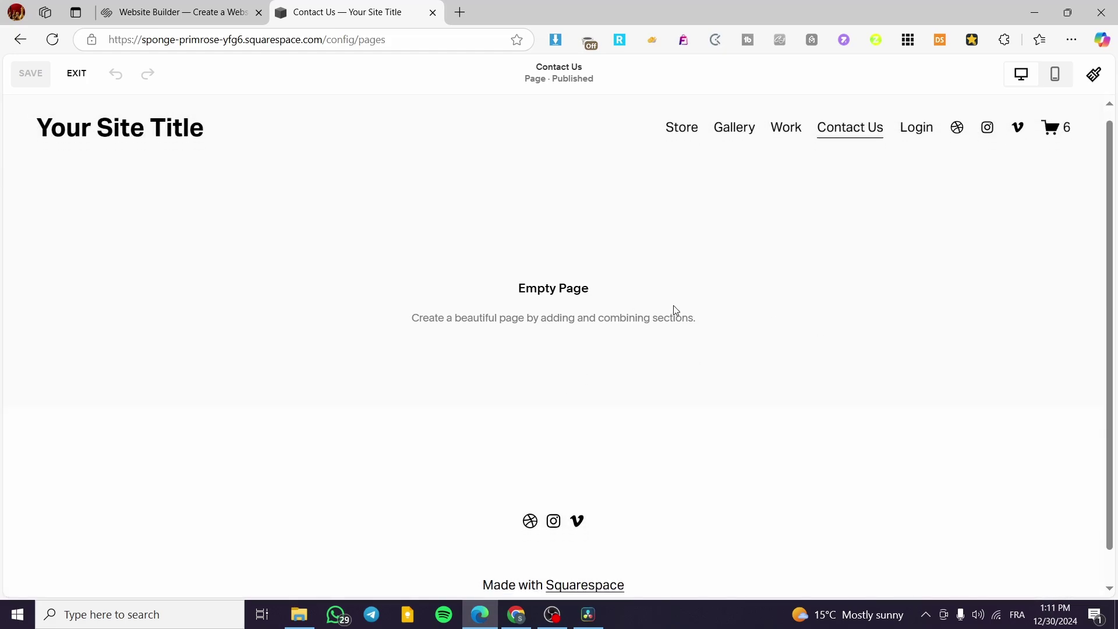
scroll(410, 320, "up", 1)
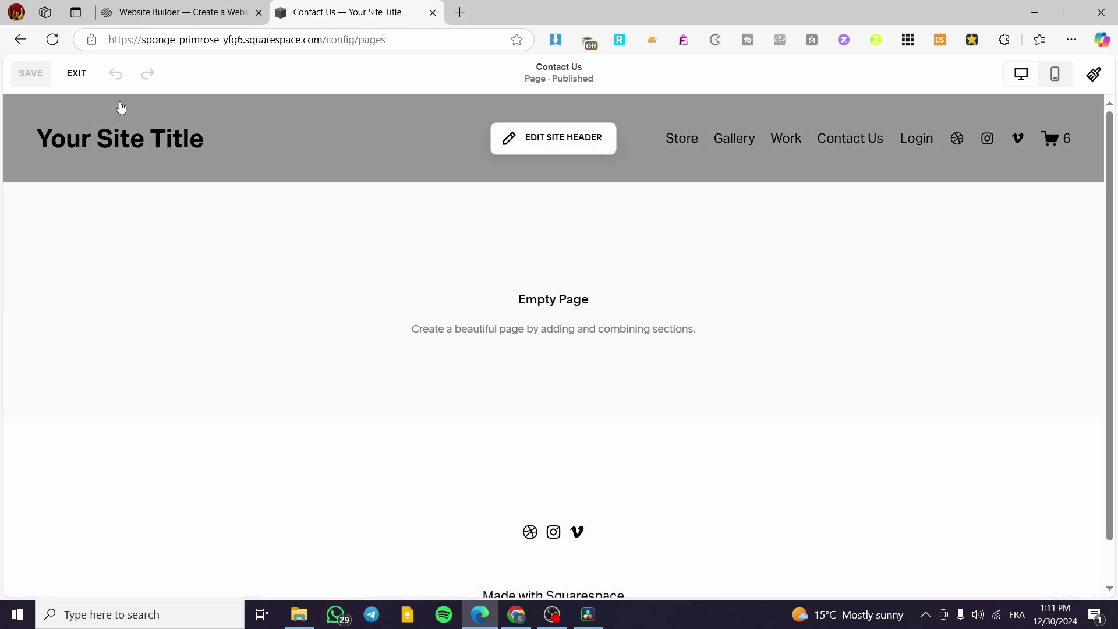
left_click(76, 73)
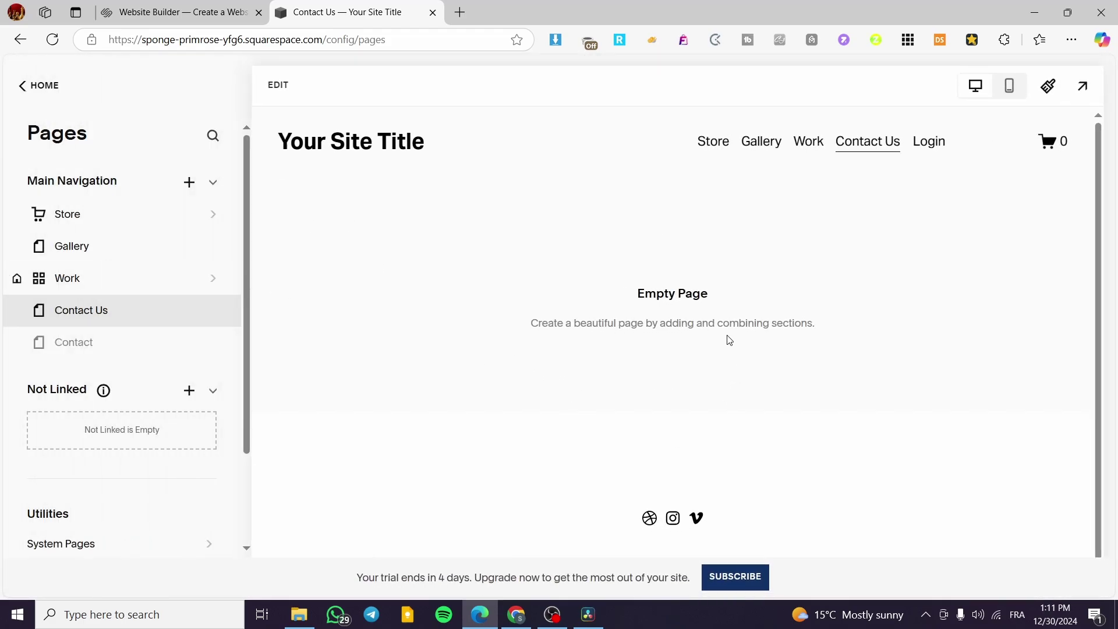
left_click(278, 86)
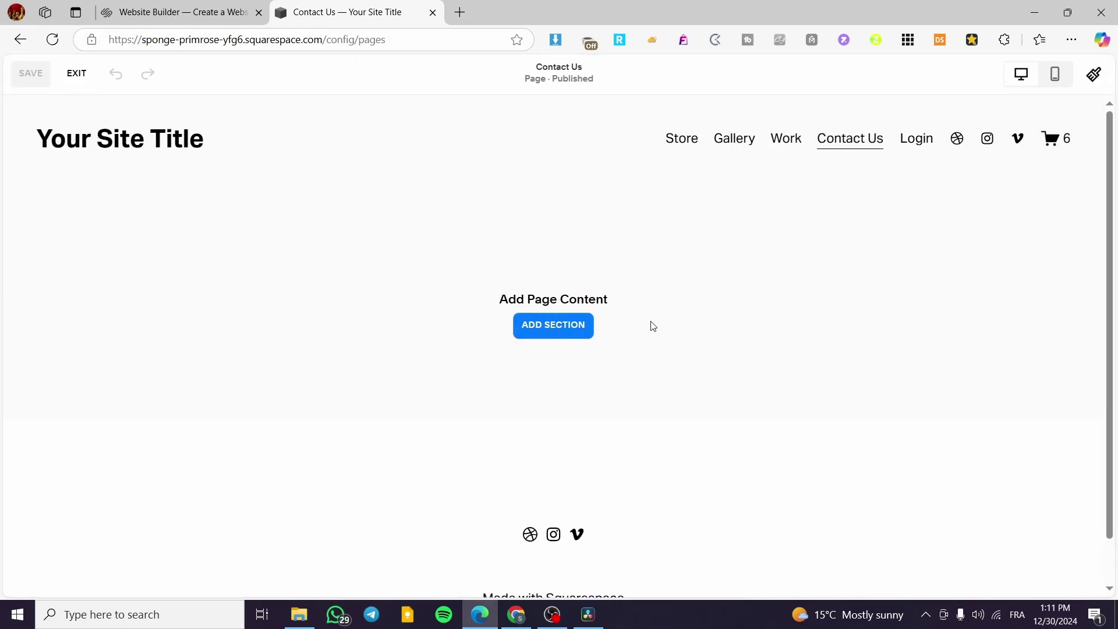
Add a blank section to the Contact Us page after reviewing the available Contact section layouts.
left_click(570, 336)
left_click(560, 338)
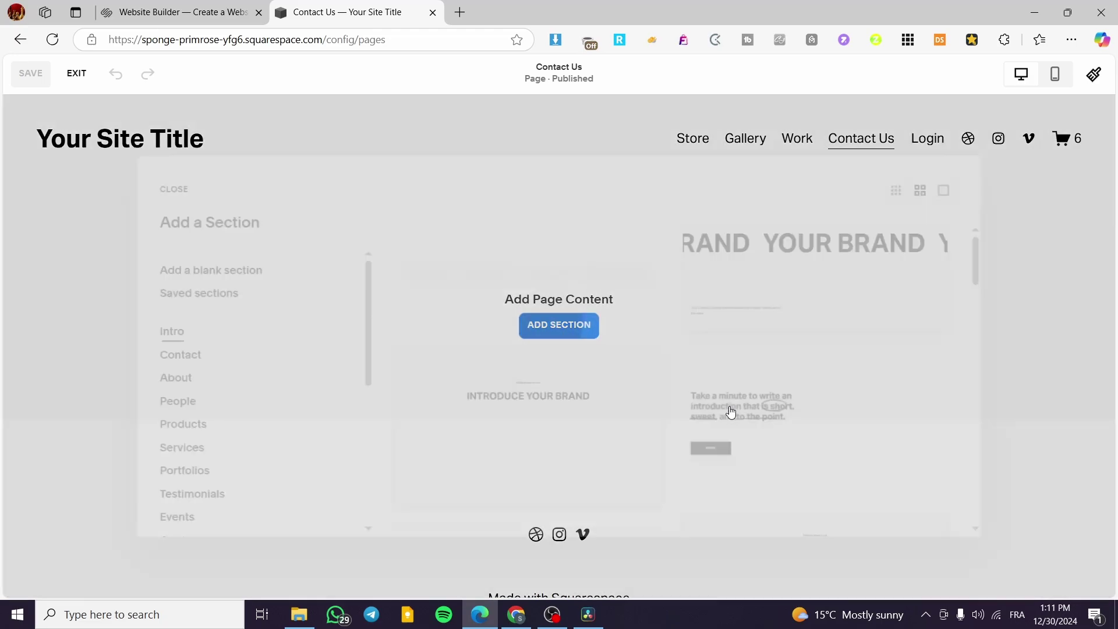
left_click(177, 357)
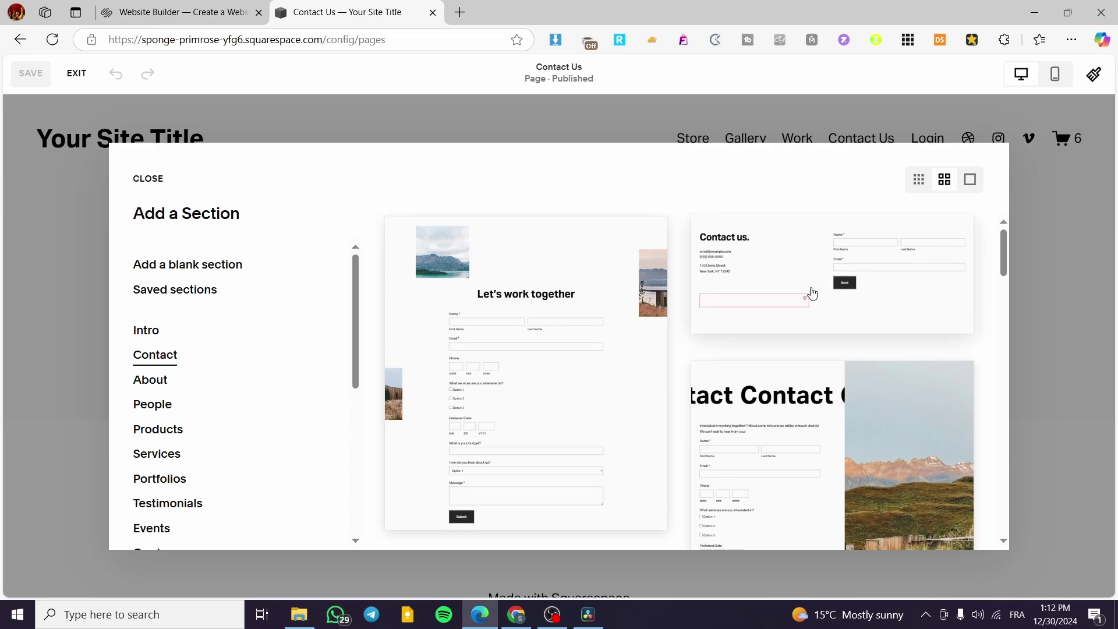
scroll(812, 294, "down", 5)
scroll(603, 373, "down", 5)
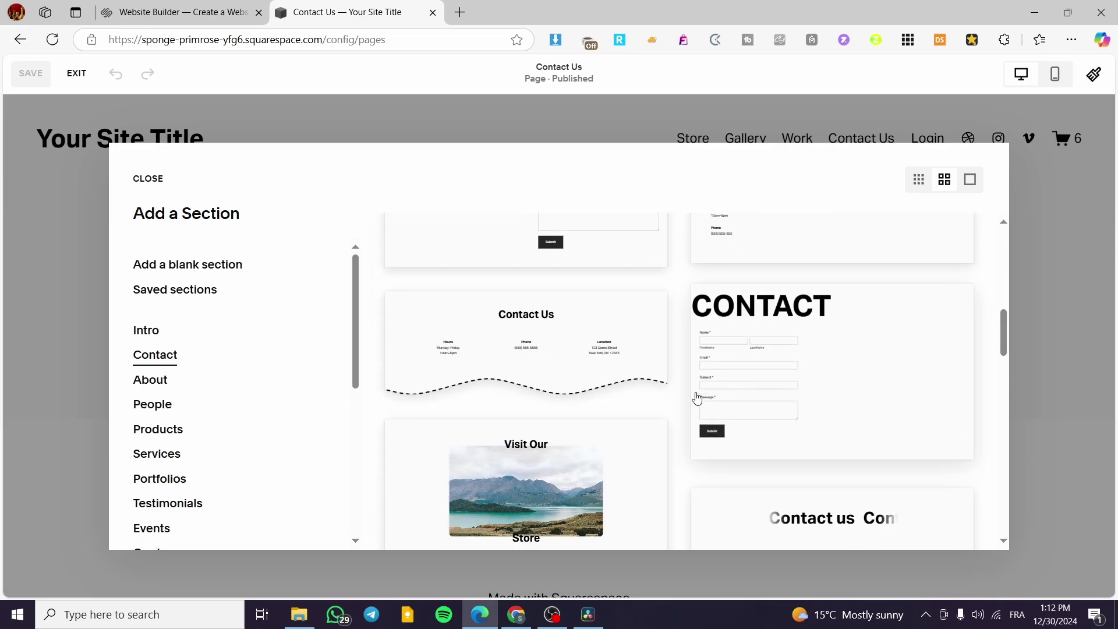
scroll(619, 350, "down", 5)
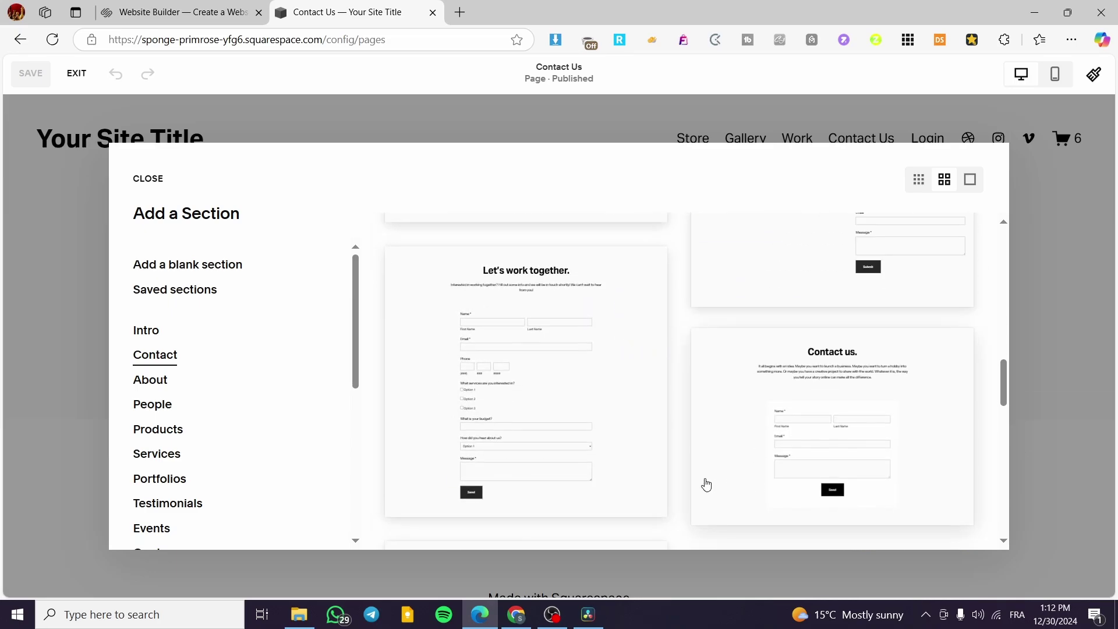
scroll(611, 427, "up", 5)
scroll(597, 455, "up", 5)
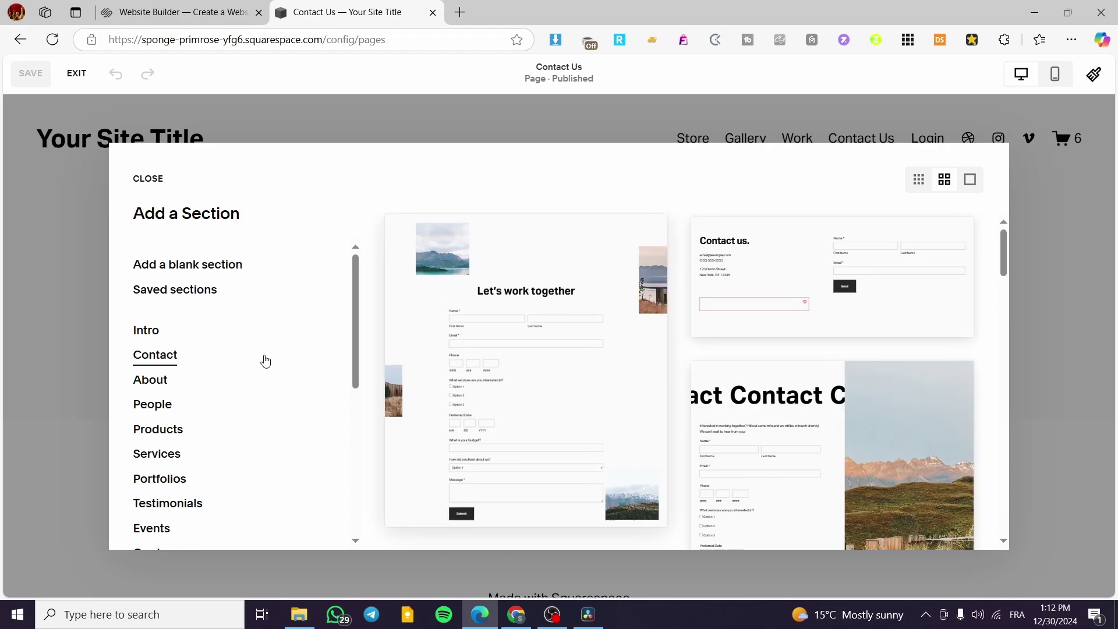
left_click(184, 265)
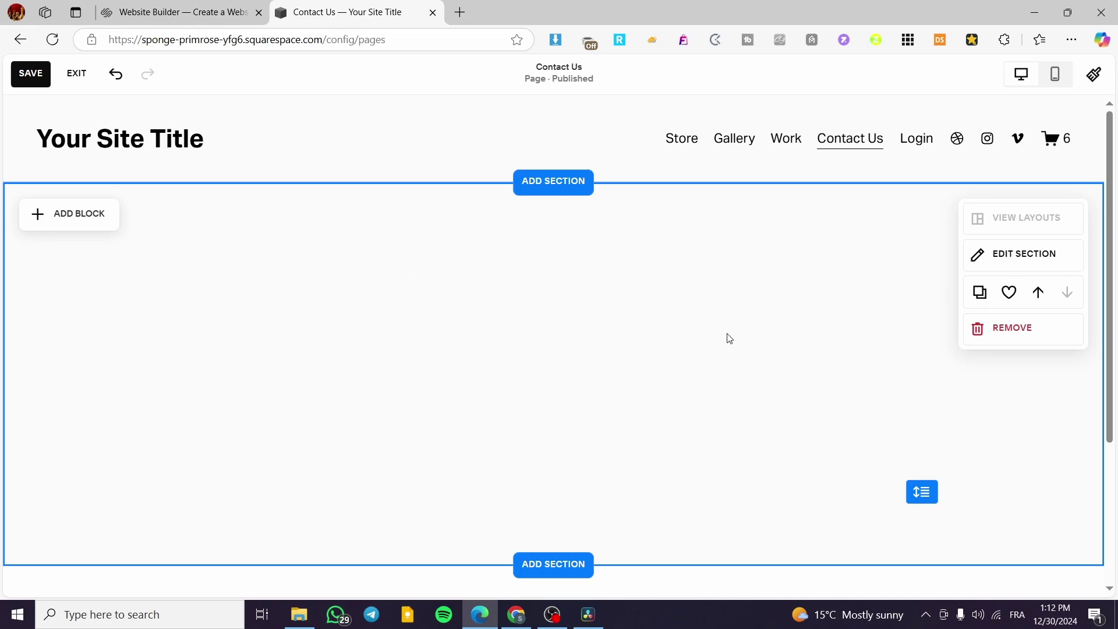
Add a Form block to the blank section and move it to the horizontal centre of the page.
left_click(59, 216)
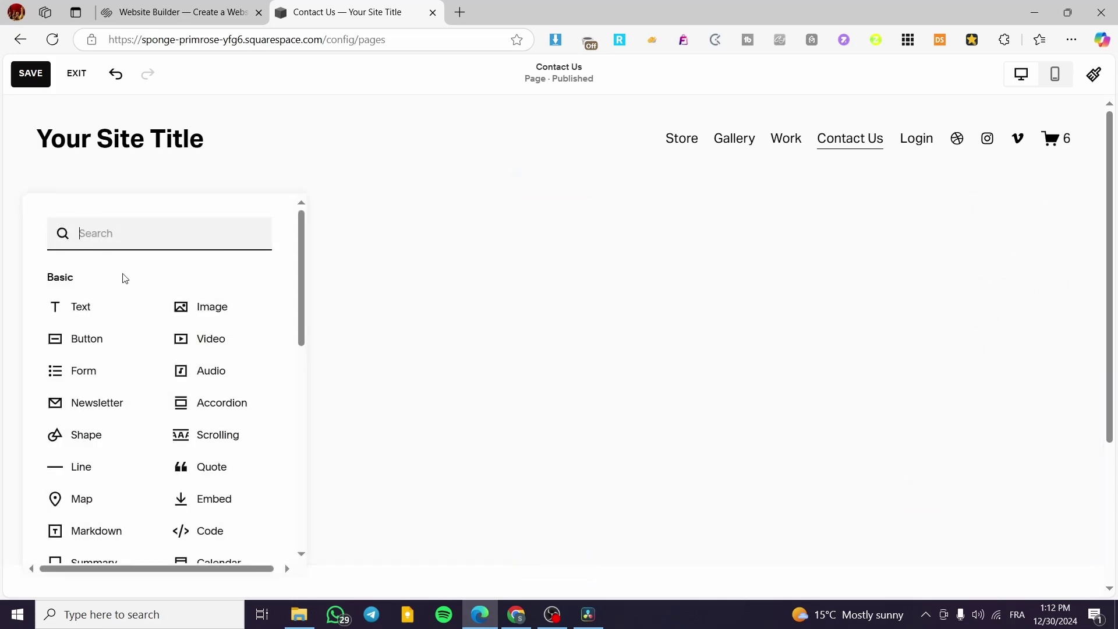
scroll(192, 430, "down", 9)
scroll(196, 424, "up", 5)
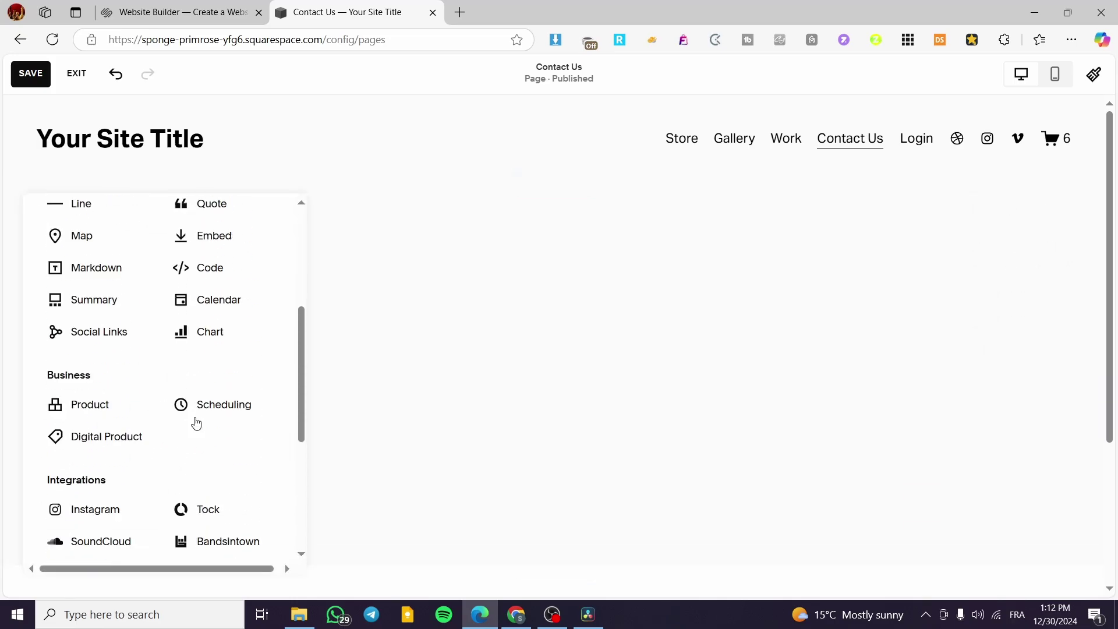
scroll(196, 424, "up", 5)
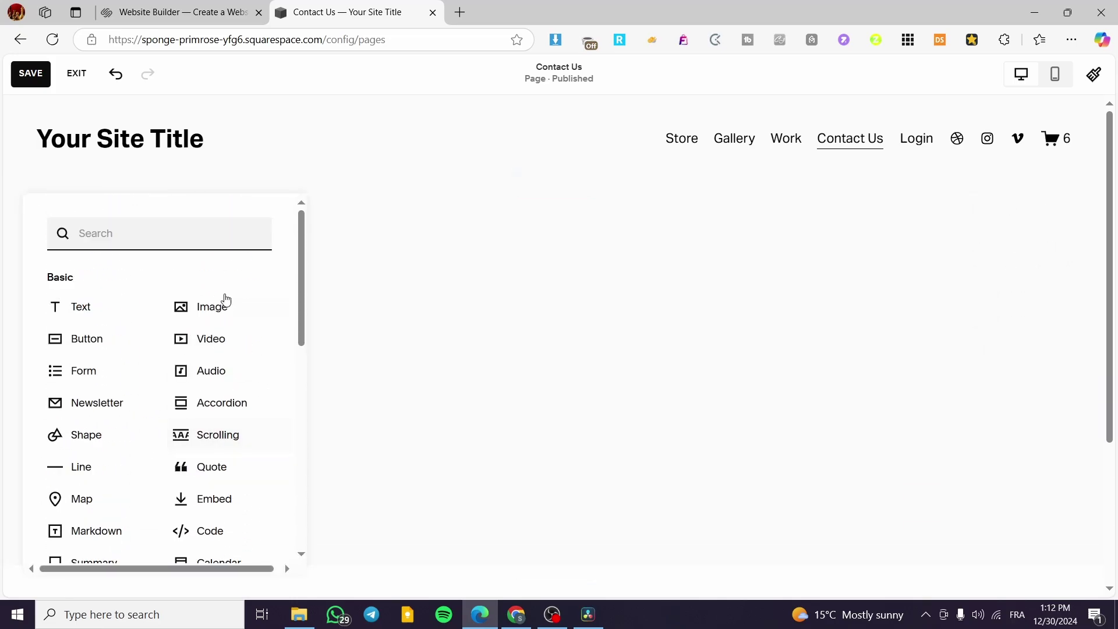
left_click(74, 376)
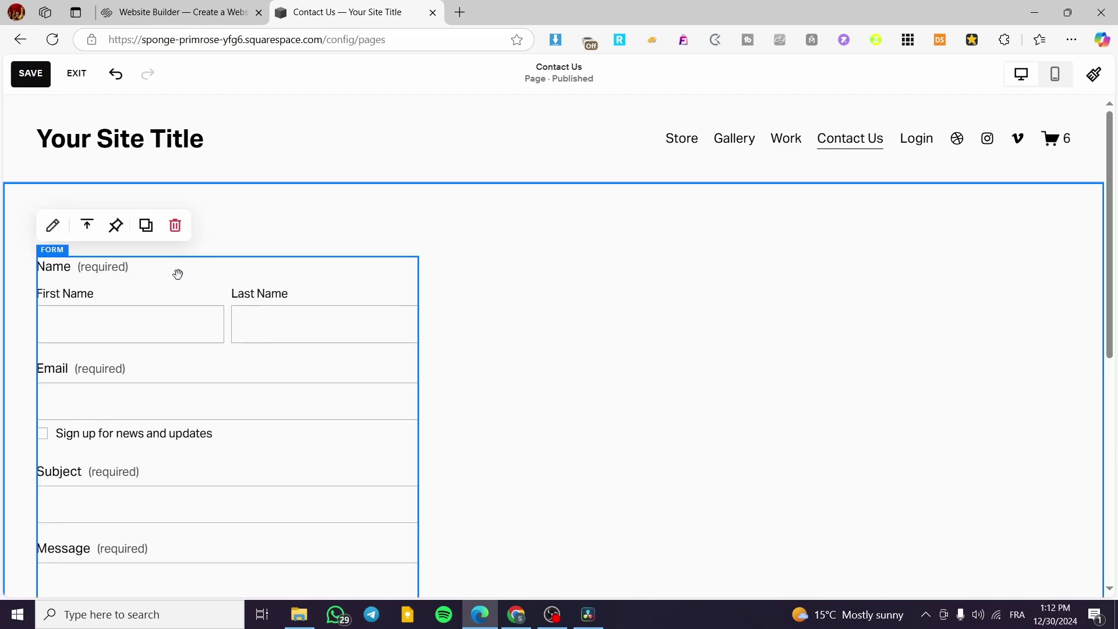
left_click_drag(127, 280, 442, 291)
scroll(876, 424, "down", 5)
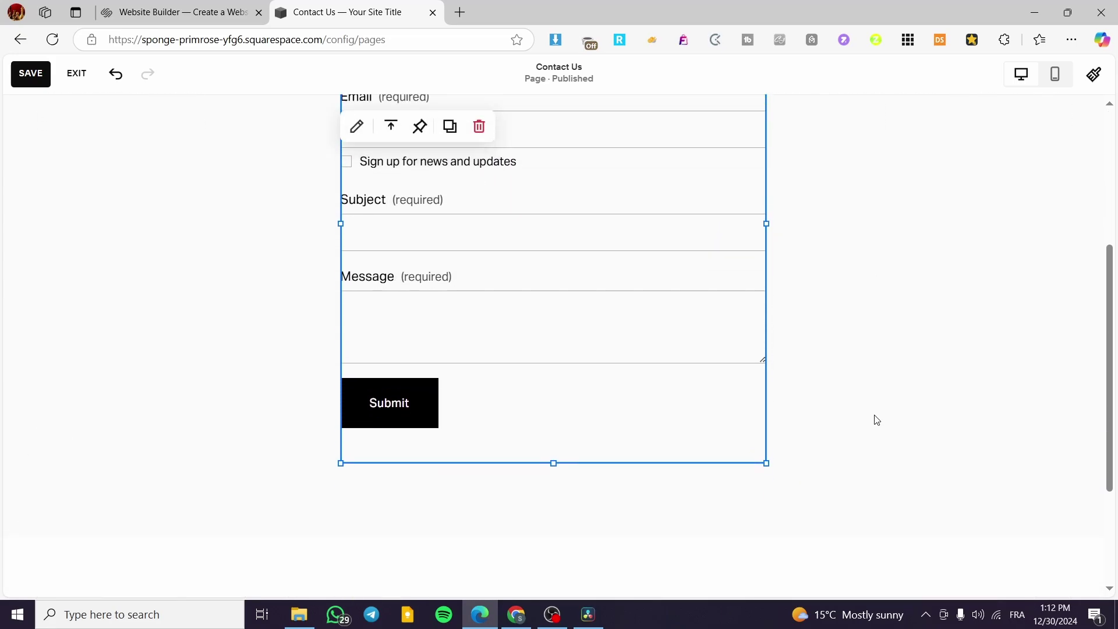
scroll(876, 424, "up", 3)
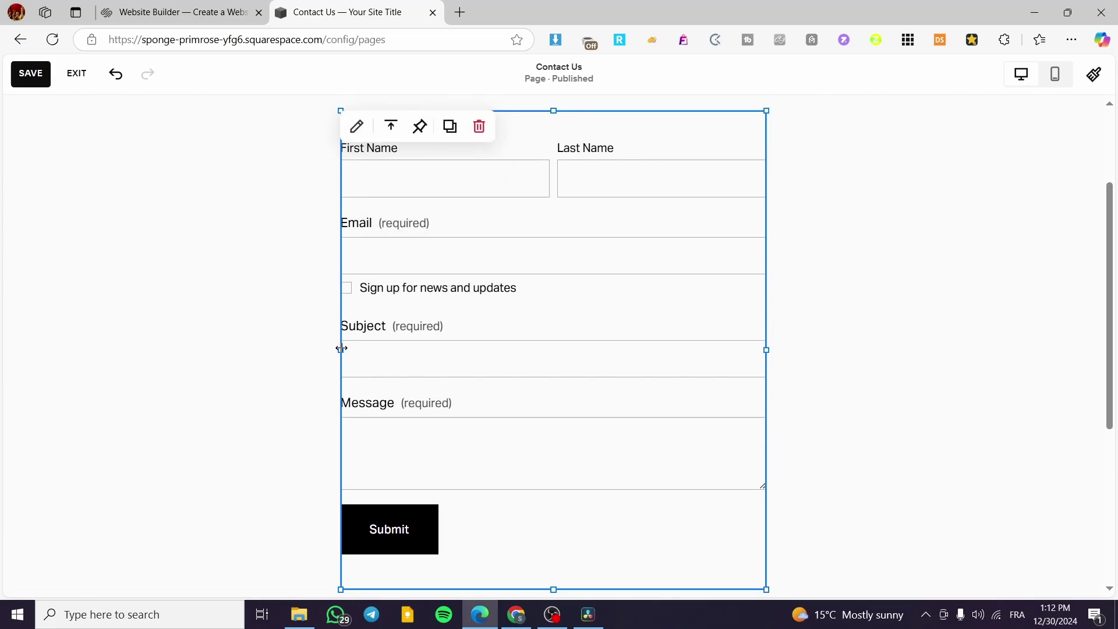
Try to narrow the form block from its left edge and deselect it.
left_click_drag(342, 349, 361, 365)
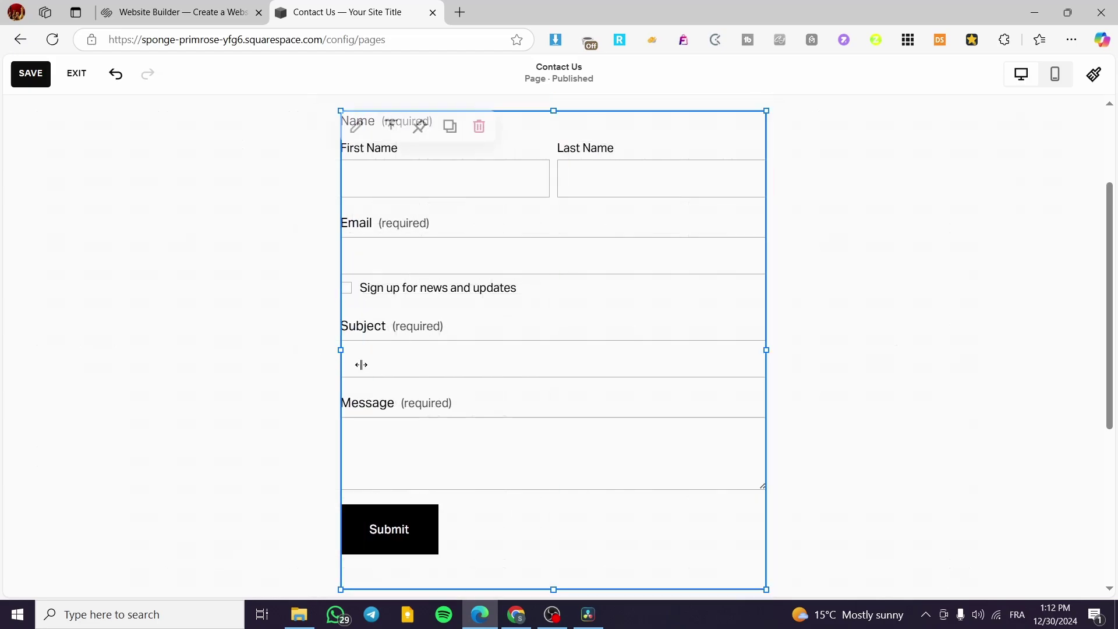
mouse_move(601, 315)
left_mouse_down()
mouse_move(615, 319)
mouse_move(599, 312)
left_mouse_up()
left_click(859, 329)
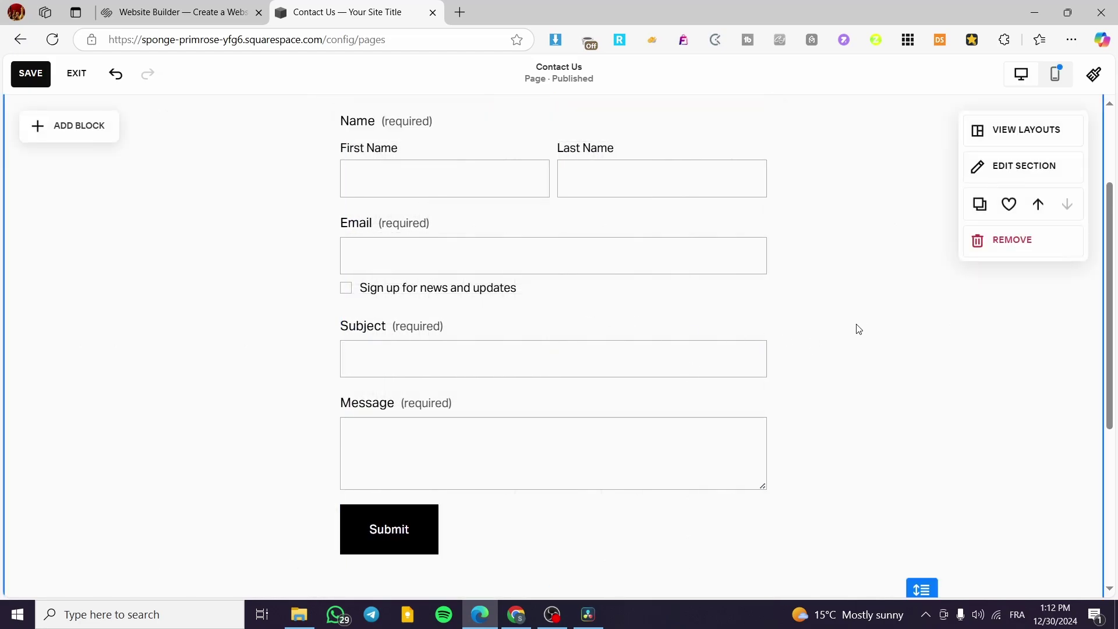
Widen the form block from its upper-right corner and recentre it horizontally on the page.
scroll(780, 347, "down", 1)
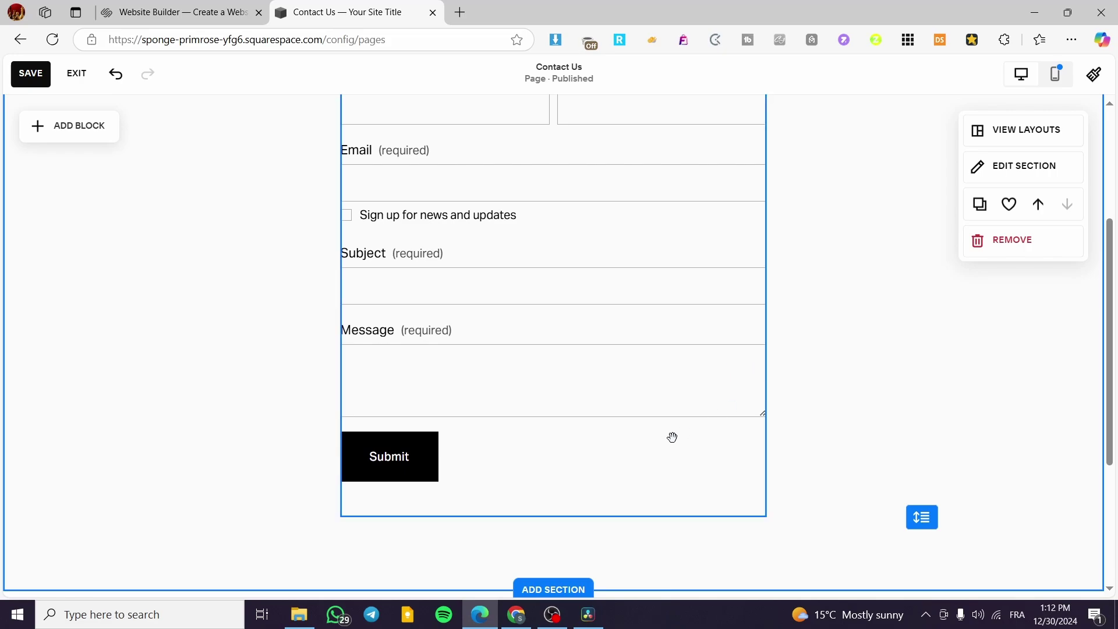
left_click(645, 396)
scroll(617, 384, "up", 3)
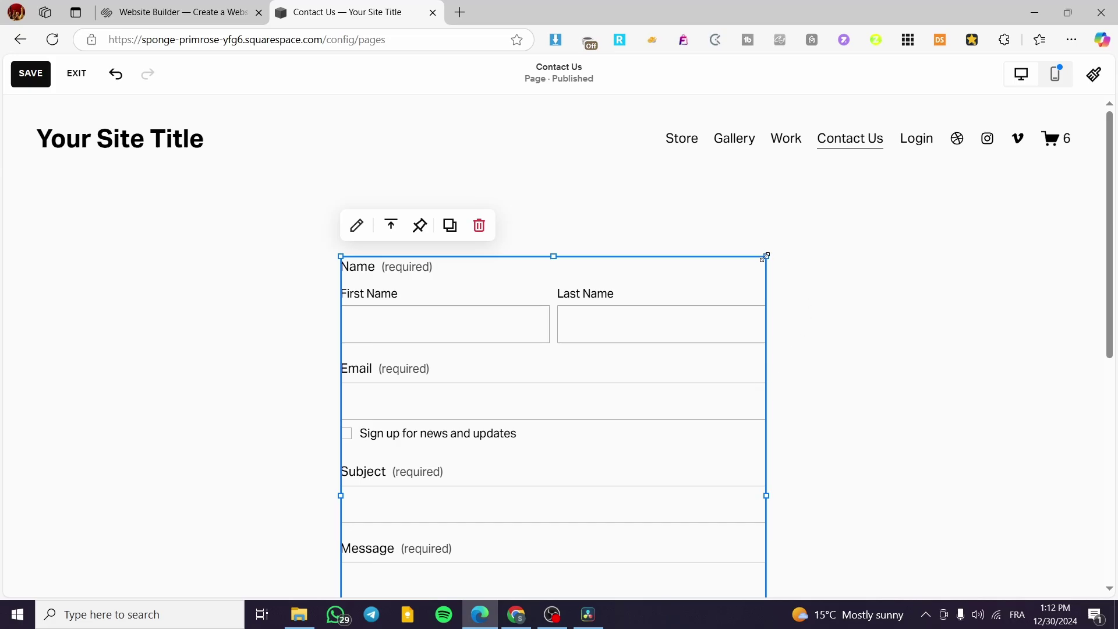
left_click_drag(766, 256, 982, 221)
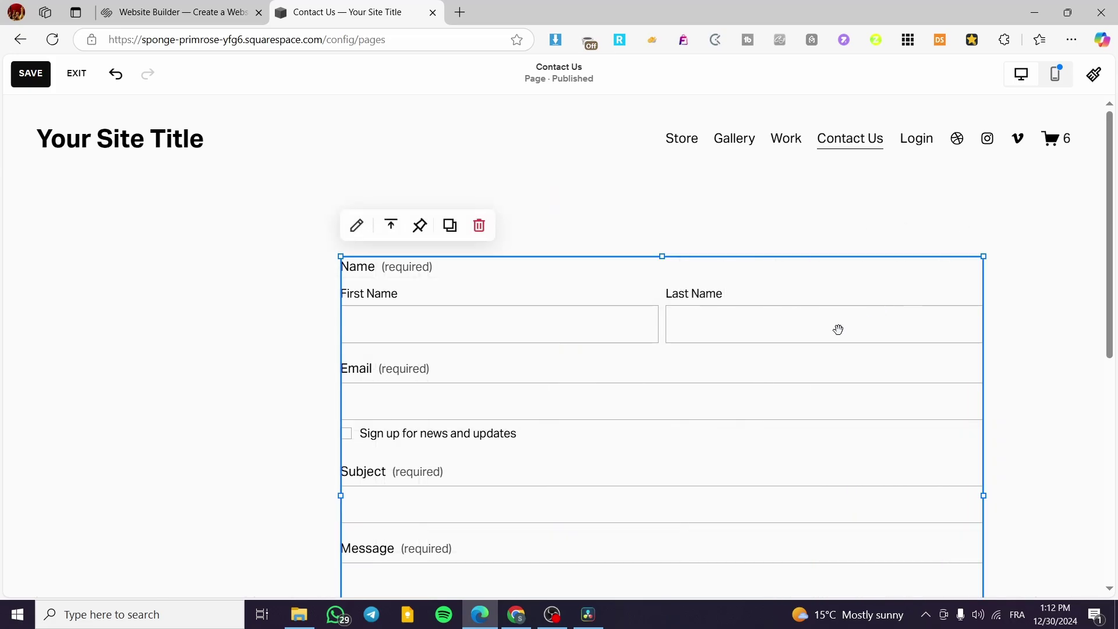
left_click_drag(837, 329, 714, 325)
scroll(988, 375, "down", 3)
left_click(988, 376)
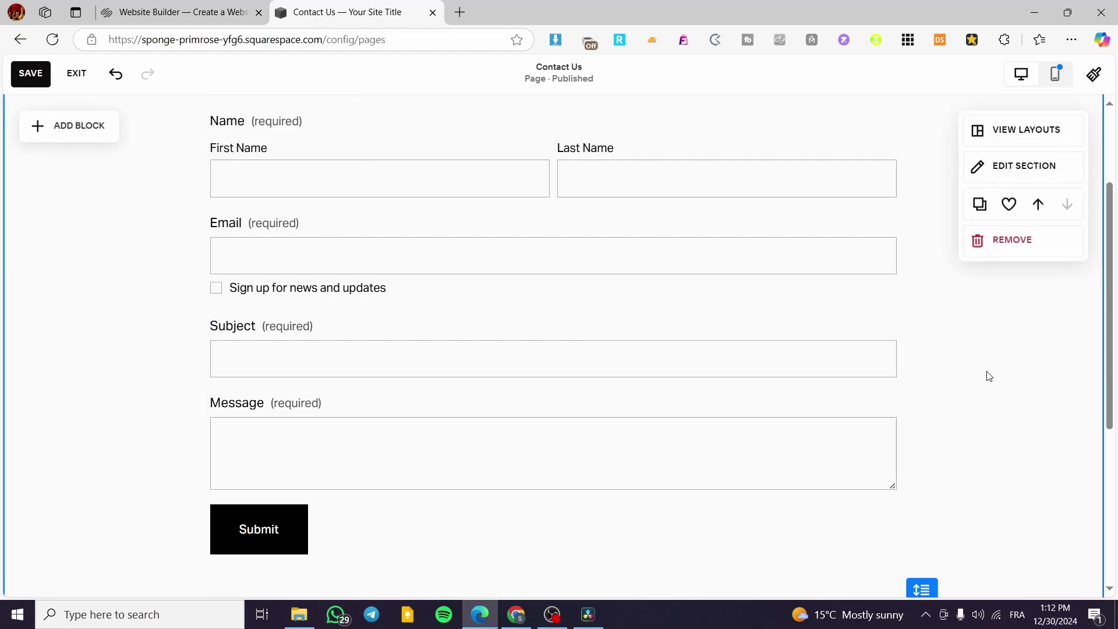
Narrow the form block from its right edge and move it back to the horizontal centre of the page.
left_click(897, 356)
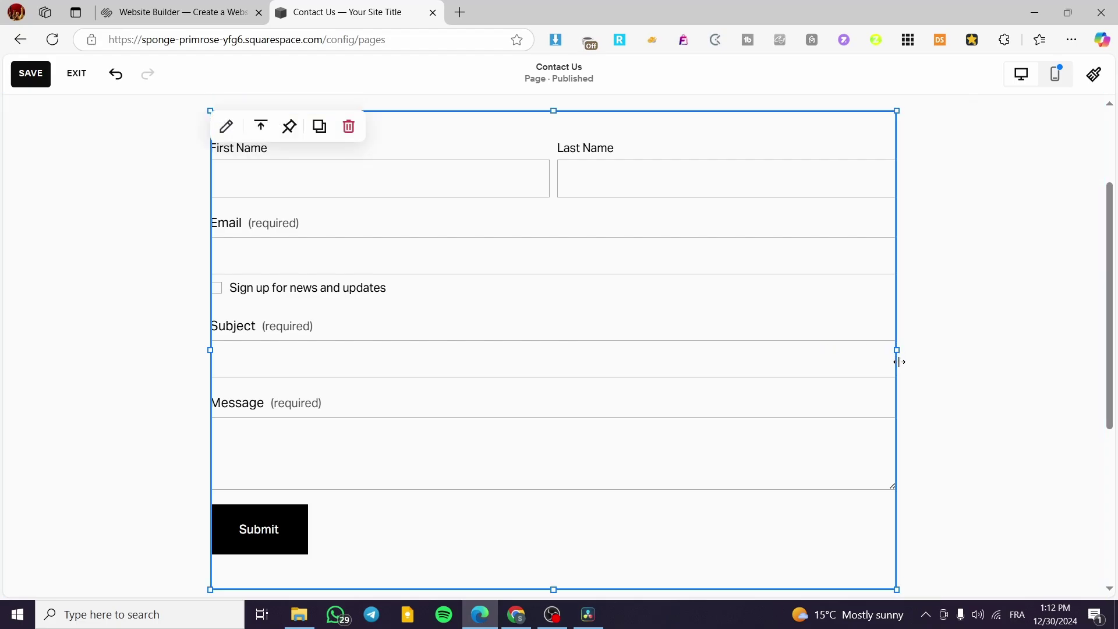
left_click_drag(884, 356, 724, 353)
left_click_drag(576, 325, 654, 329)
scroll(375, 287, "up", 3)
scroll(501, 285, "down", 2)
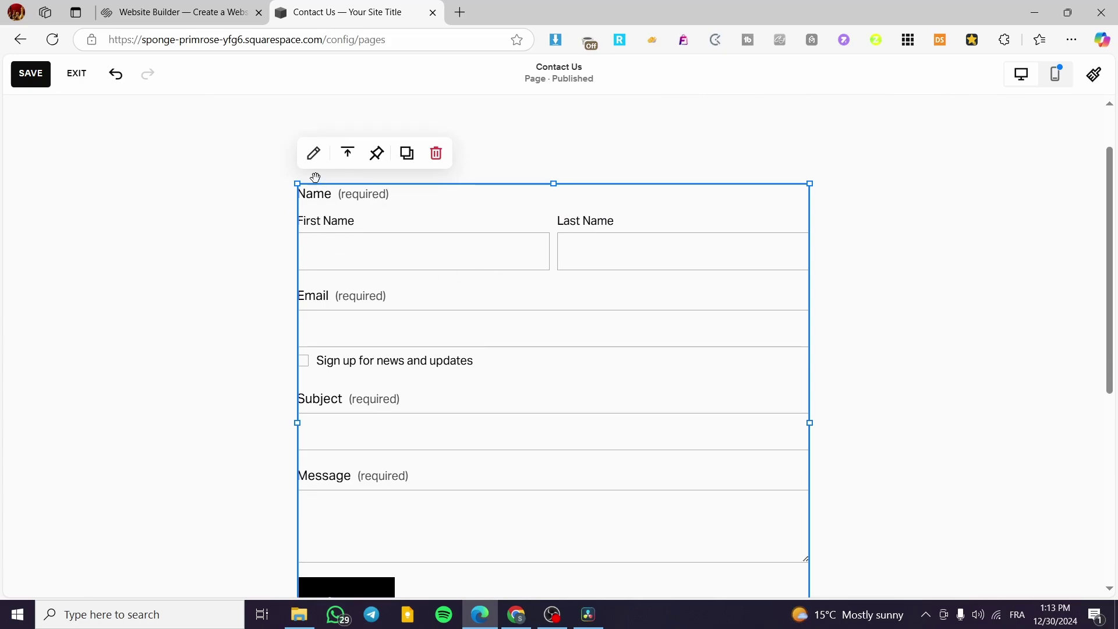
Open the form block's settings and review its Design and Storage options.
left_click(318, 166)
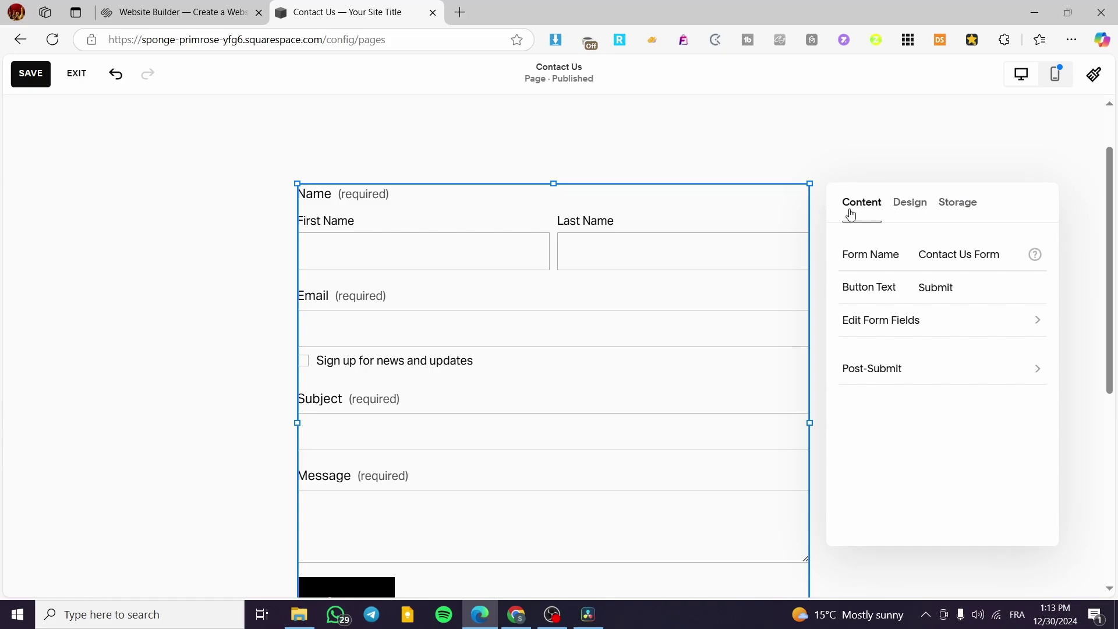
left_click(911, 203)
left_click(958, 208)
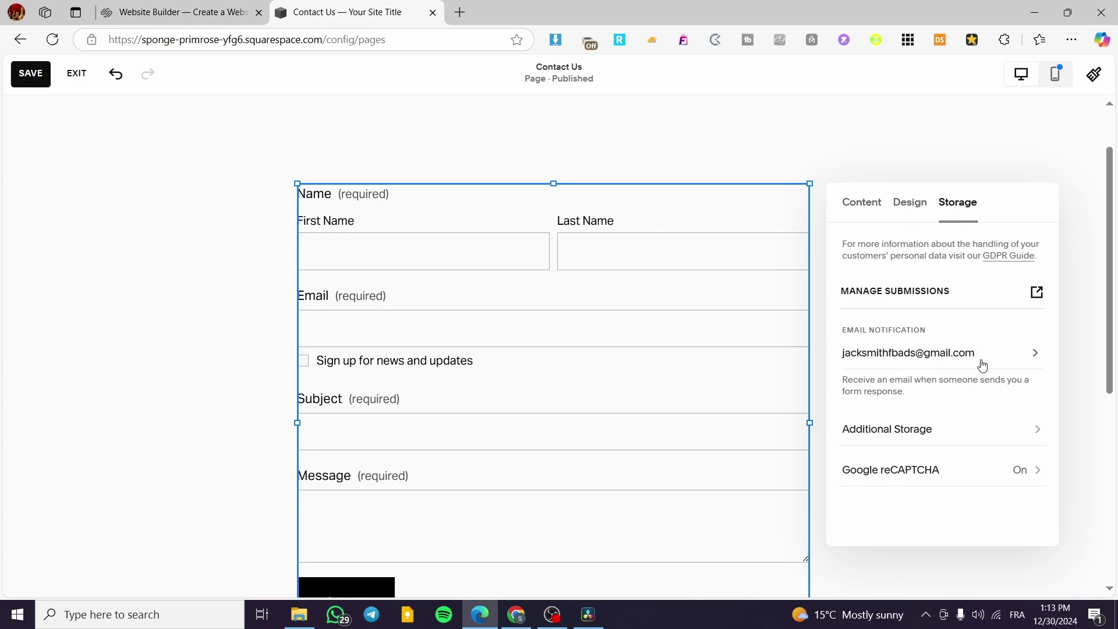
Change the form's button text to "Submit Form" in the Content settings.
left_click(865, 214)
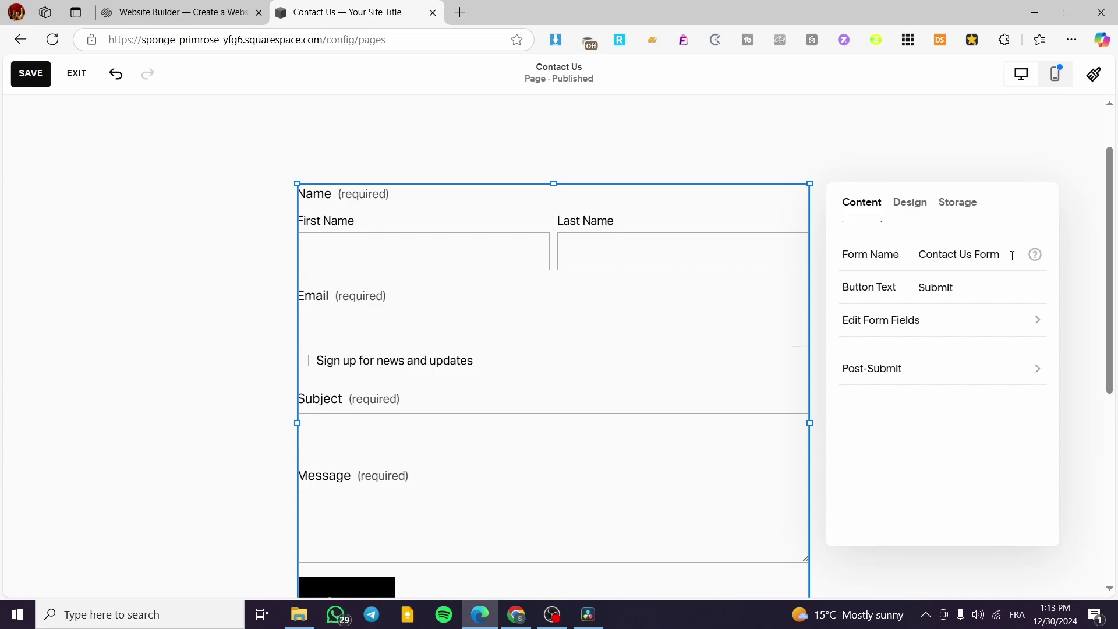
left_click(926, 256)
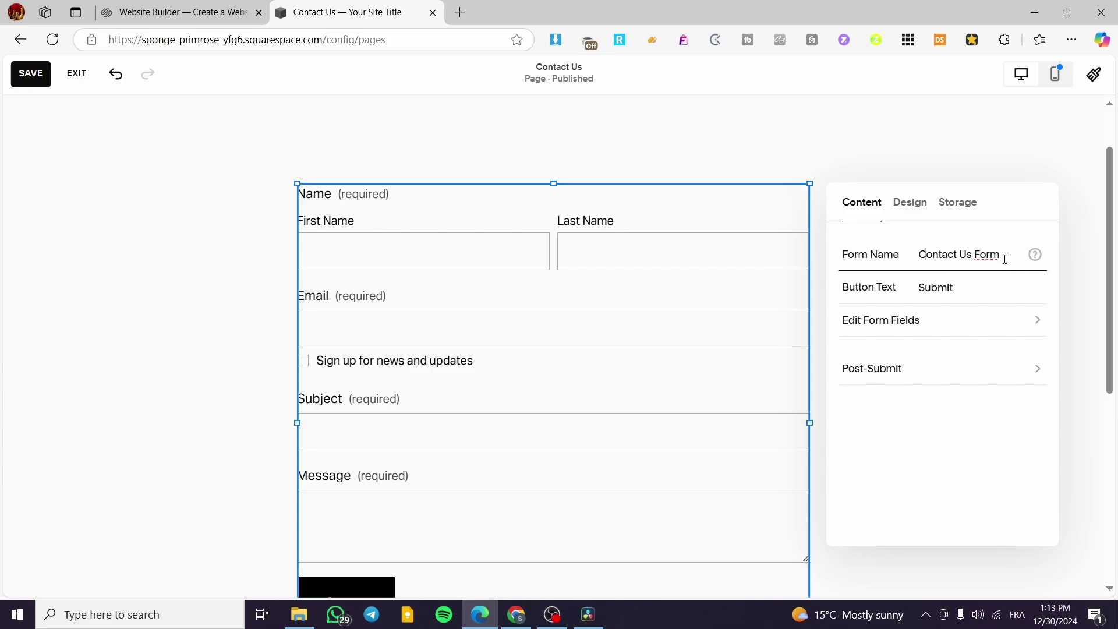
left_click(856, 289)
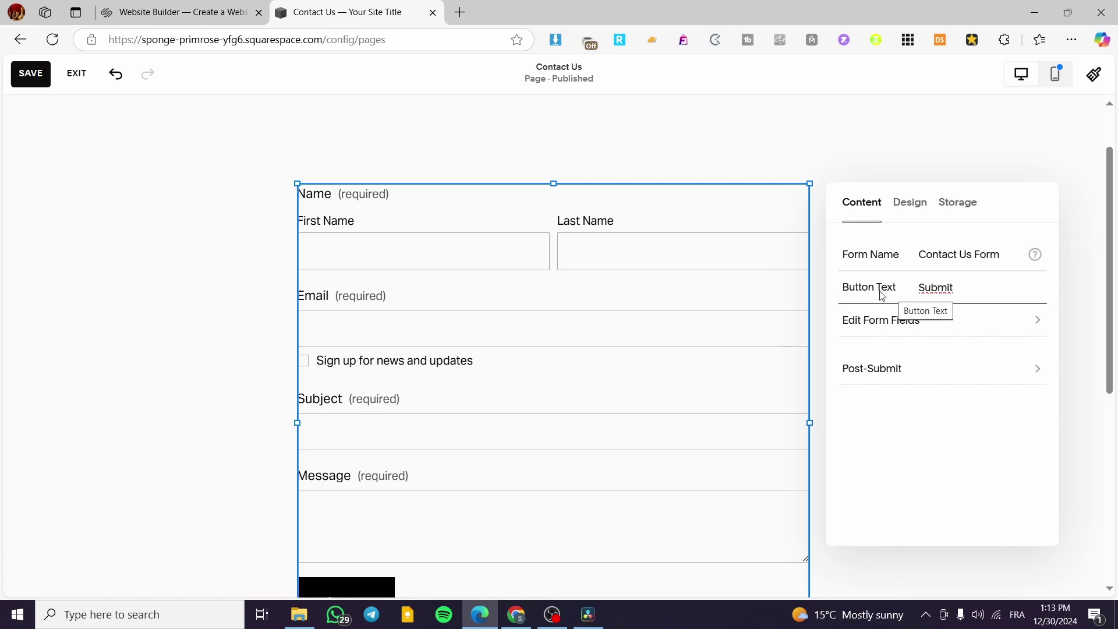
scroll(572, 330, "down", 3)
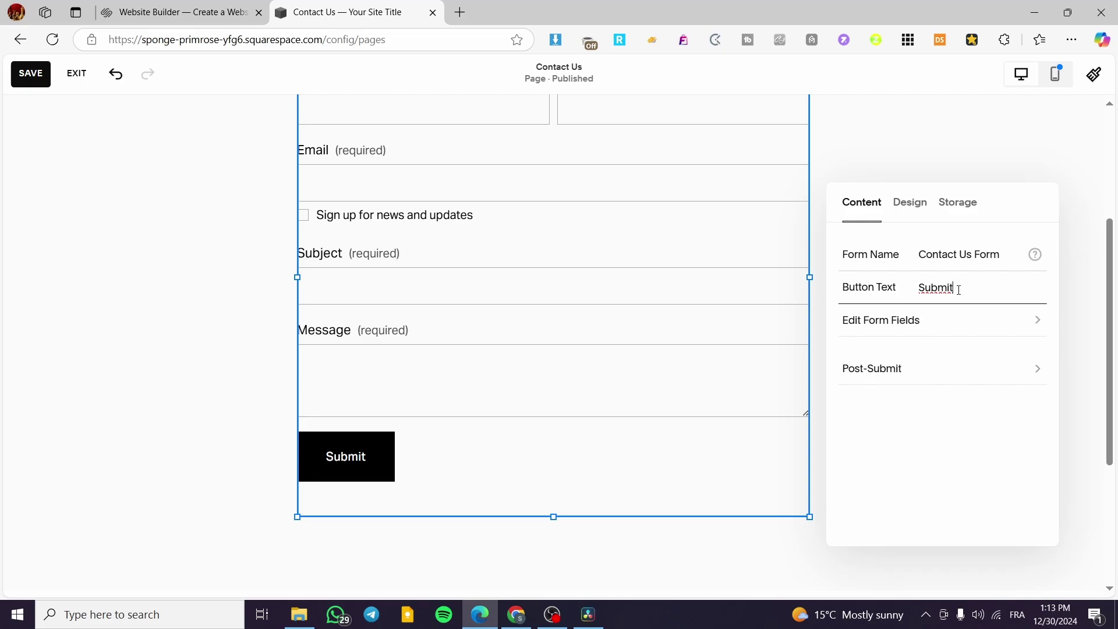
scroll(379, 440, "up", 1)
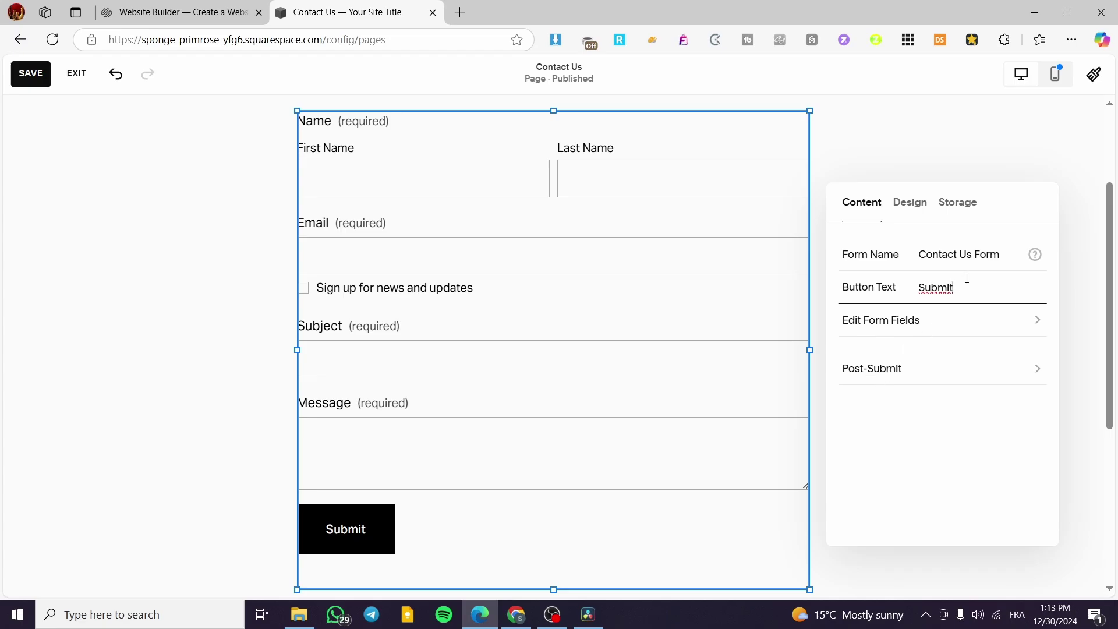
type("Form")
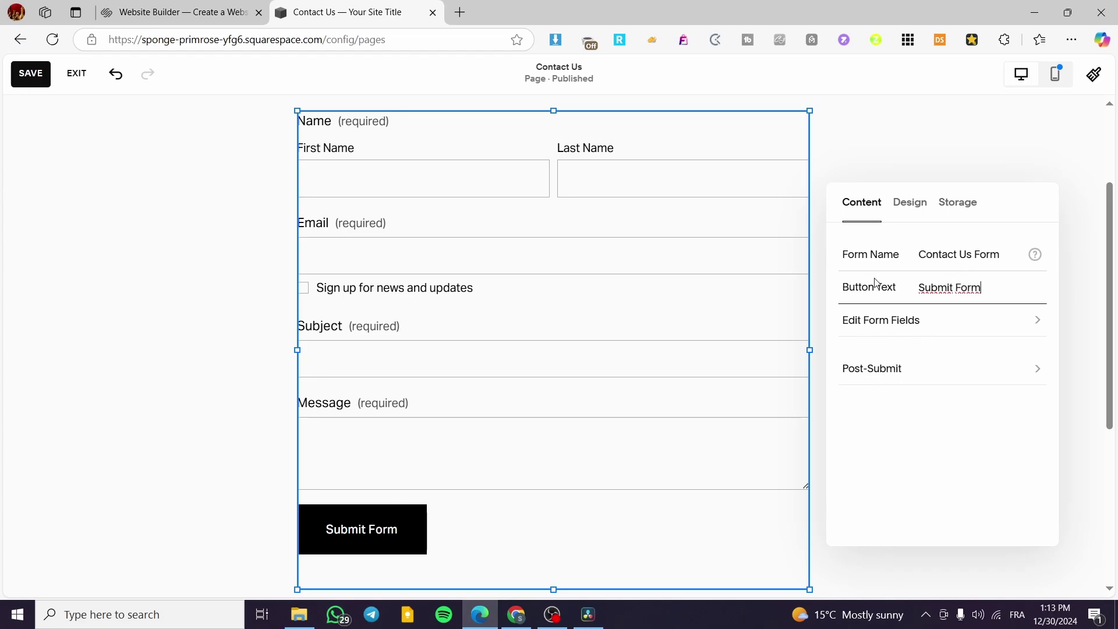
Open the form's Name field for editing and try the sample description "fdfdqfqf".
scroll(670, 325, "up", 3)
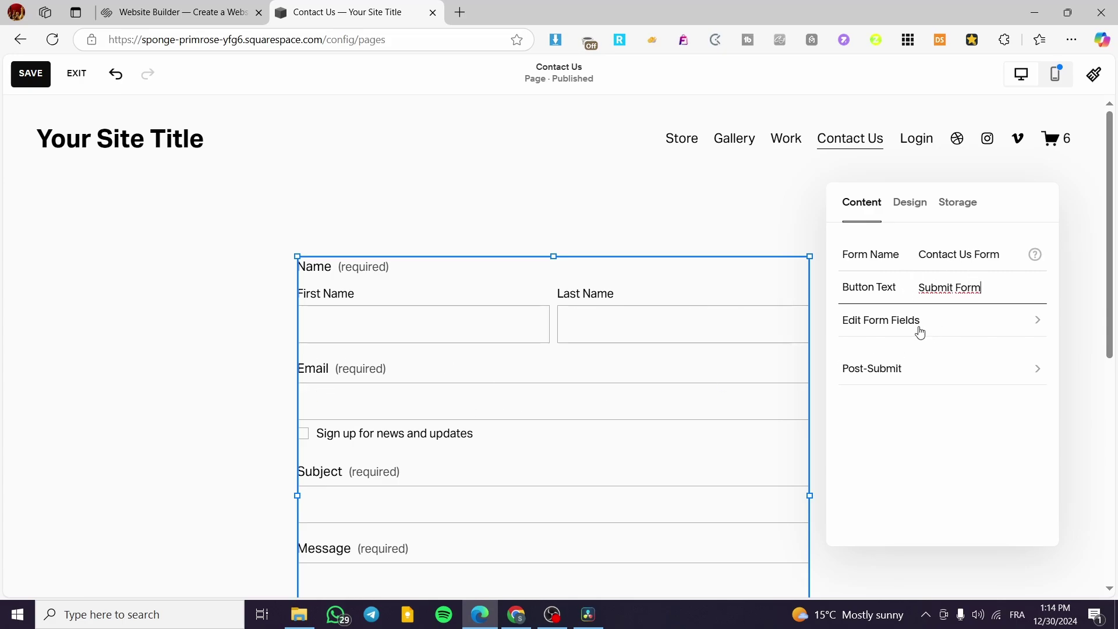
left_click(894, 329)
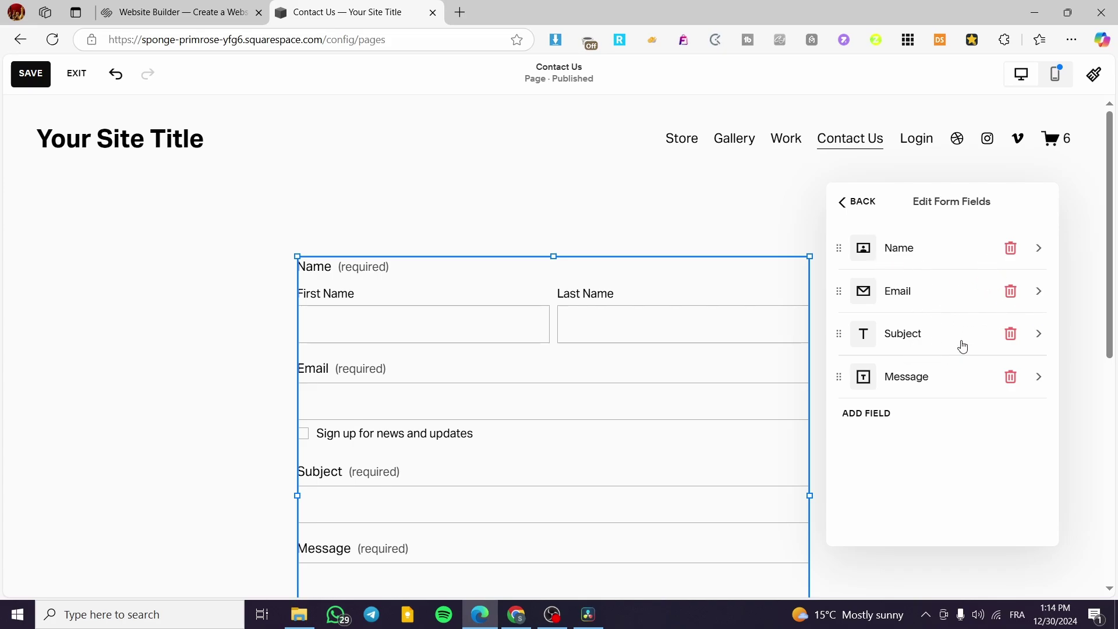
left_click(1039, 249)
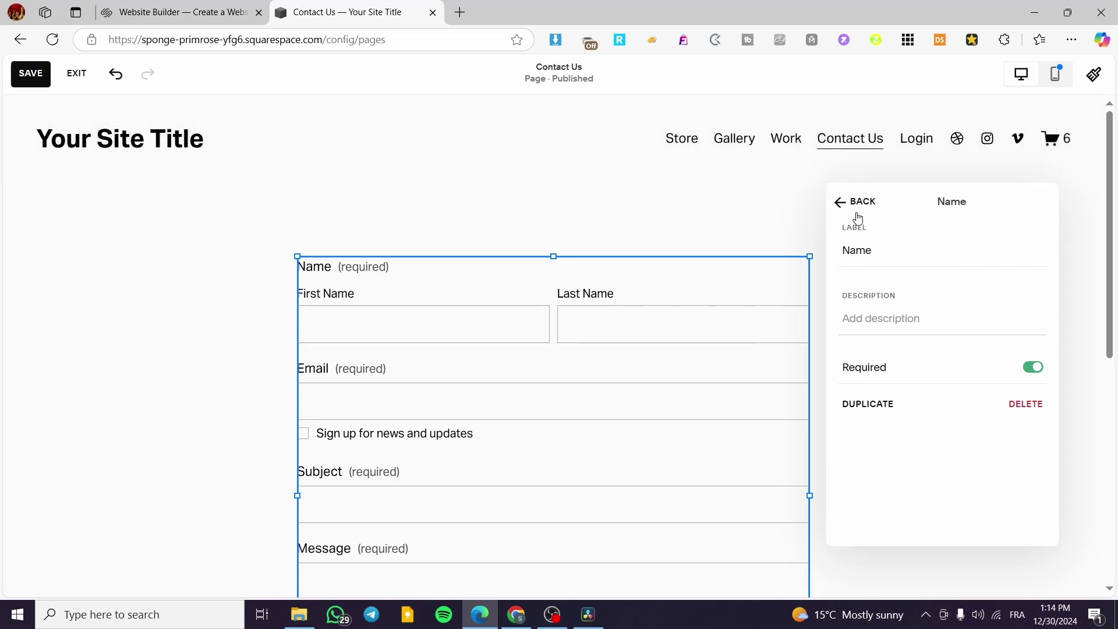
left_click(883, 404)
left_click(901, 316)
type("fdfdqfqf")
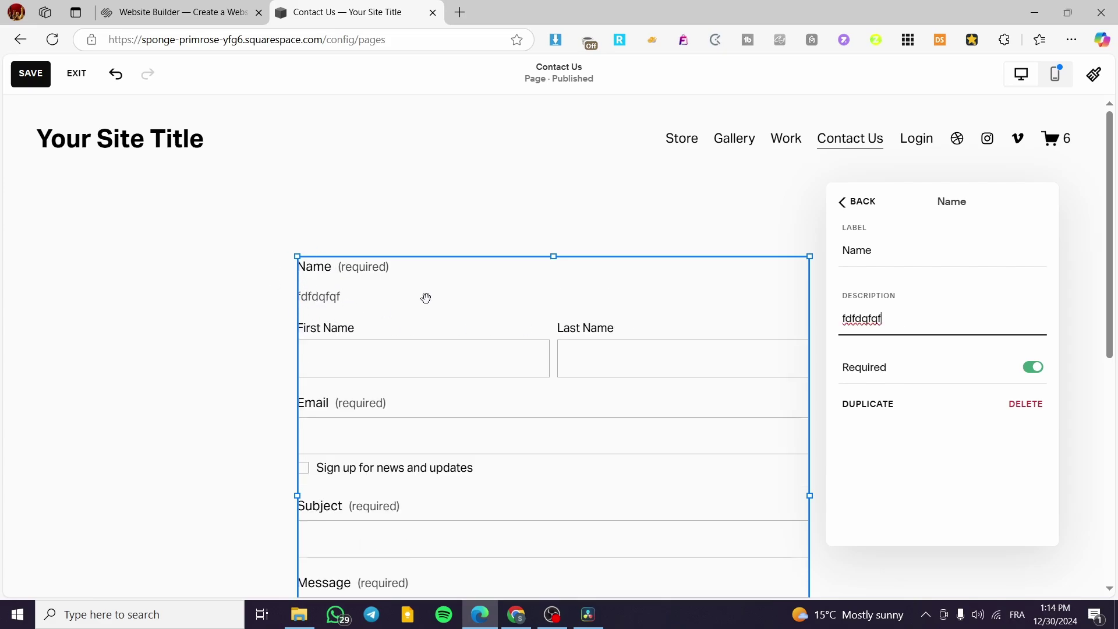
Clear the Name field's description and return to the list of form fields.
key("BackSpace")
key("BackSpace")
key("BackSpace")
key("BackSpace")
key("BackSpace")
key("BackSpace")
key("BackSpace")
key("BackSpace")
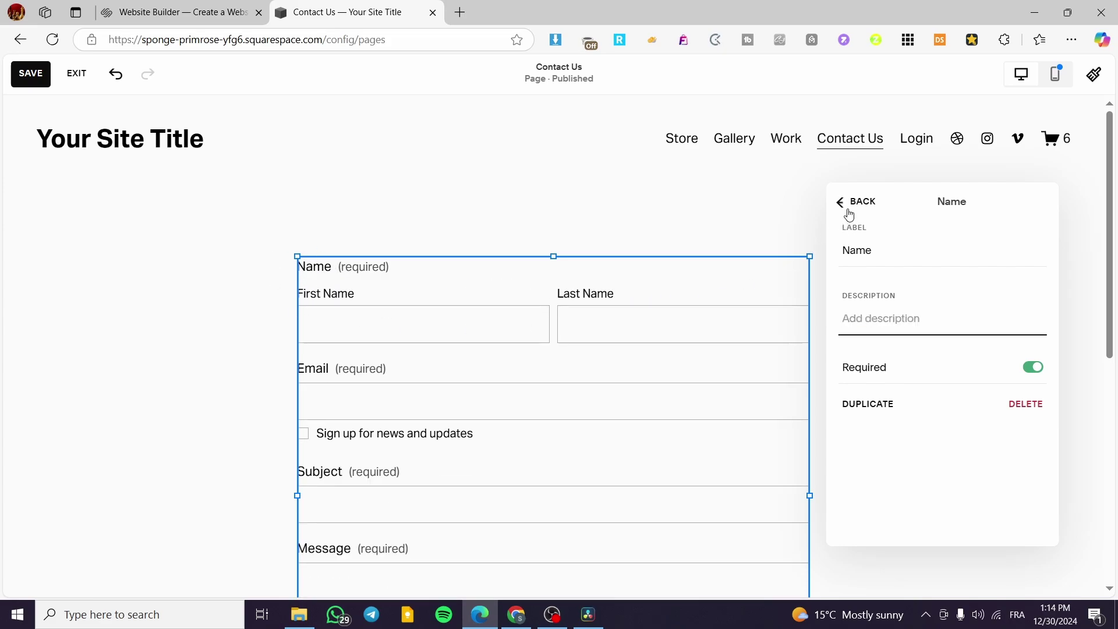
left_click(842, 201)
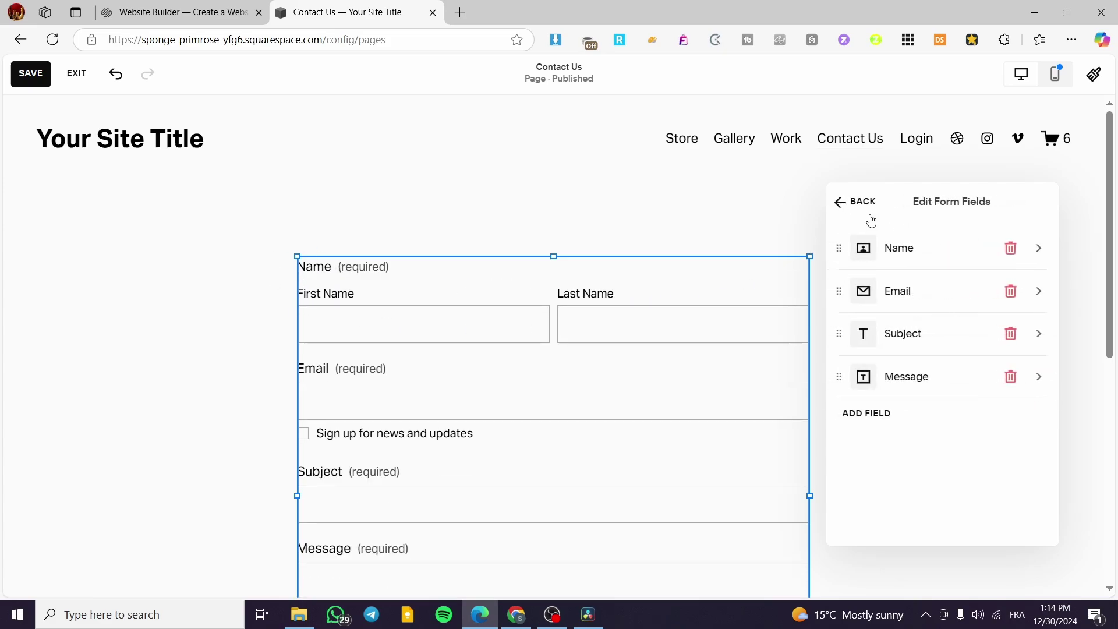
Open the form's Email field for editing and try a sample email address as its placeholder text.
left_click(1039, 293)
scroll(970, 291, "down", 1)
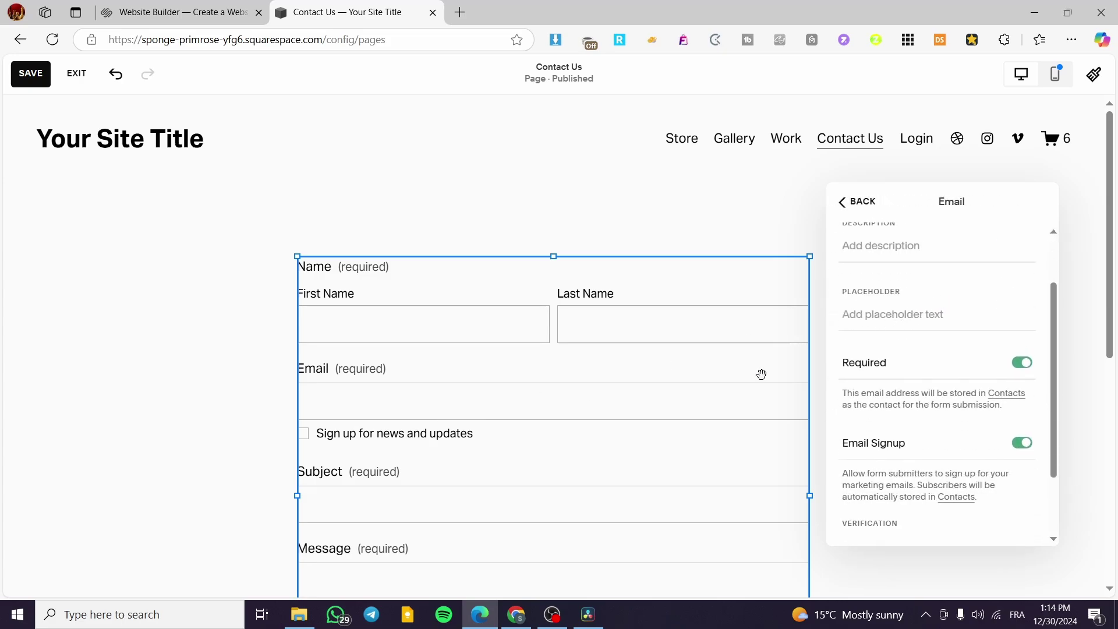
left_click(892, 313)
type("E")
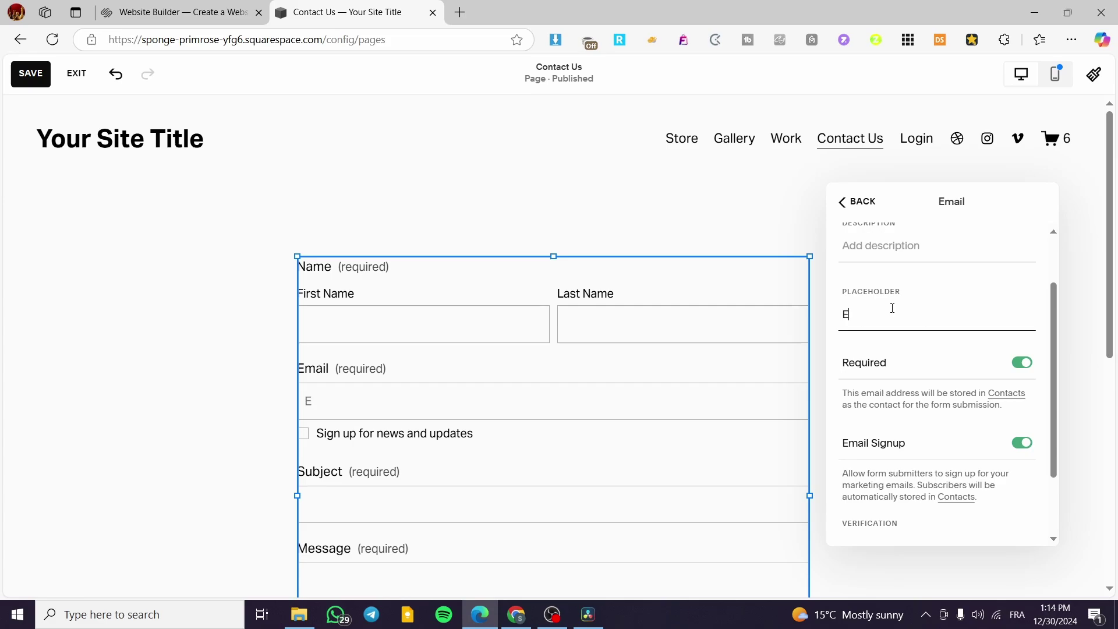
key("BackSpace")
type("example@")
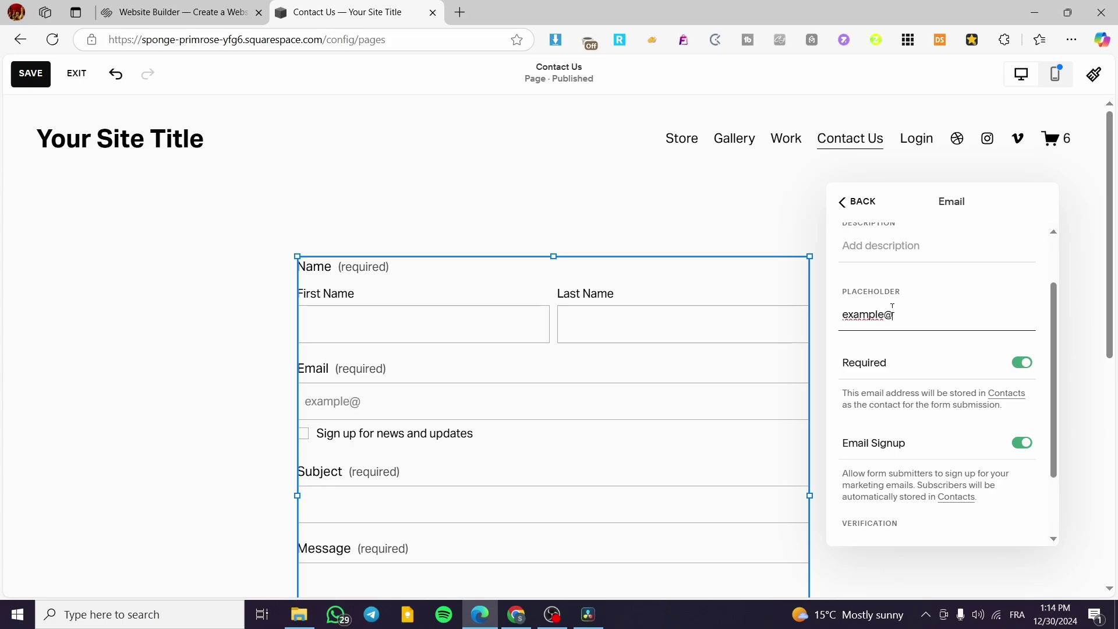
type("gm")
Remove the sample placeholder text from the Email field.
key("BackSpace")
key("BackSpace")
key("BackSpace")
key("BackSpace")
key("BackSpace")
key("BackSpace")
key("BackSpace")
key("BackSpace")
key("BackSpace")
key("BackSpace")
key("BackSpace")
key("BackSpace")
key("BackSpace")
key("BackSpace")
key("BackSpace")
key("BackSpace")
key("BackSpace")
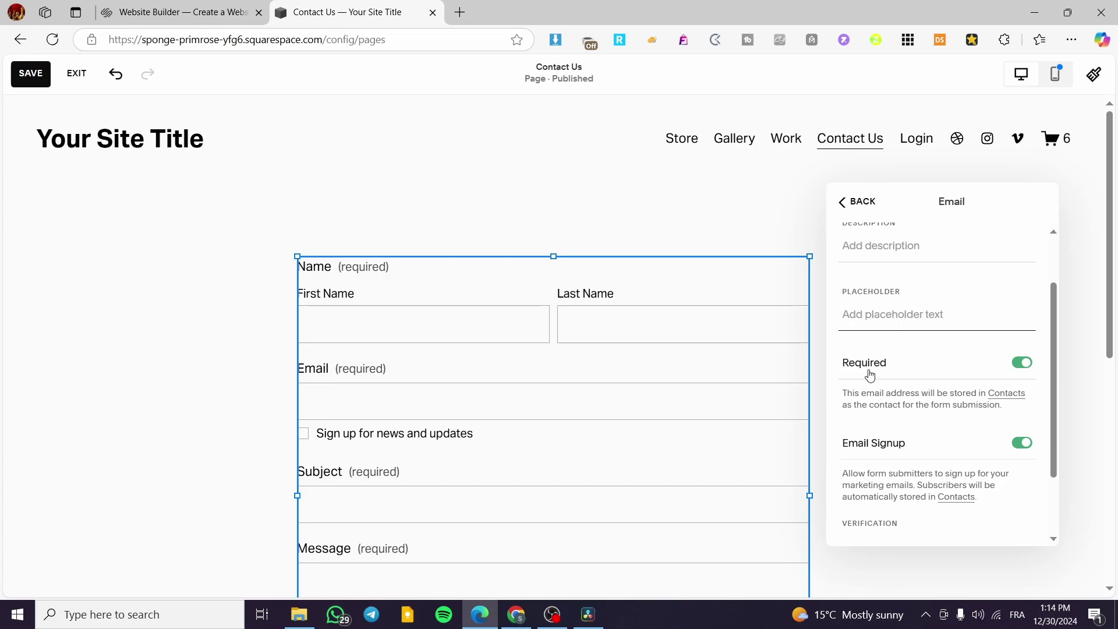
Try the Send confirmation email option for the Email field, switch it back off and return to the field list.
scroll(1023, 375, "down", 2)
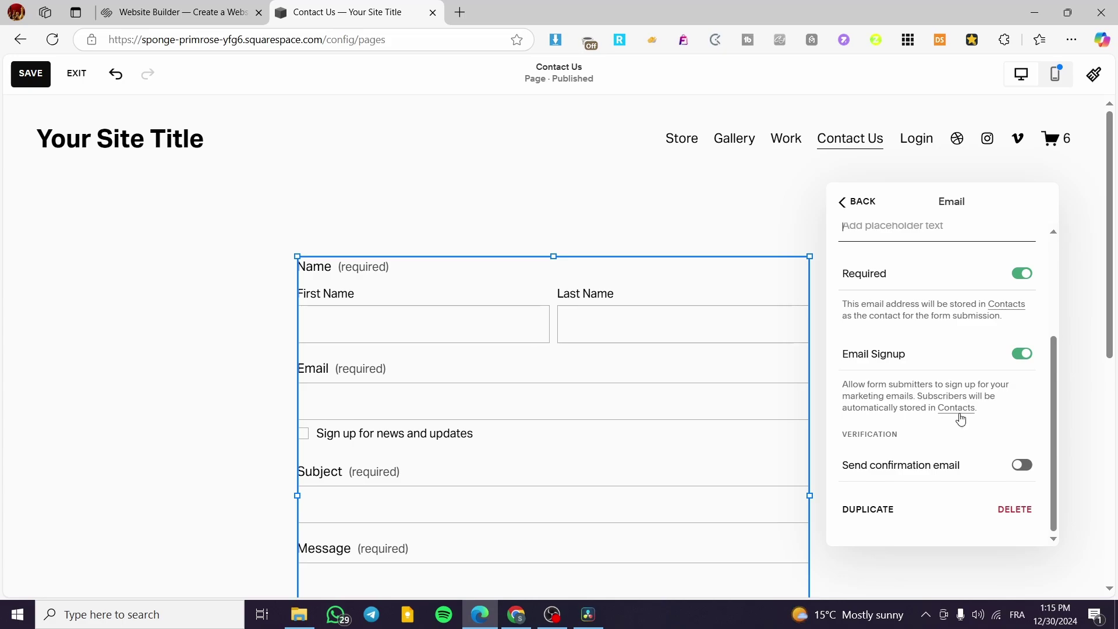
scroll(428, 445, "down", 3)
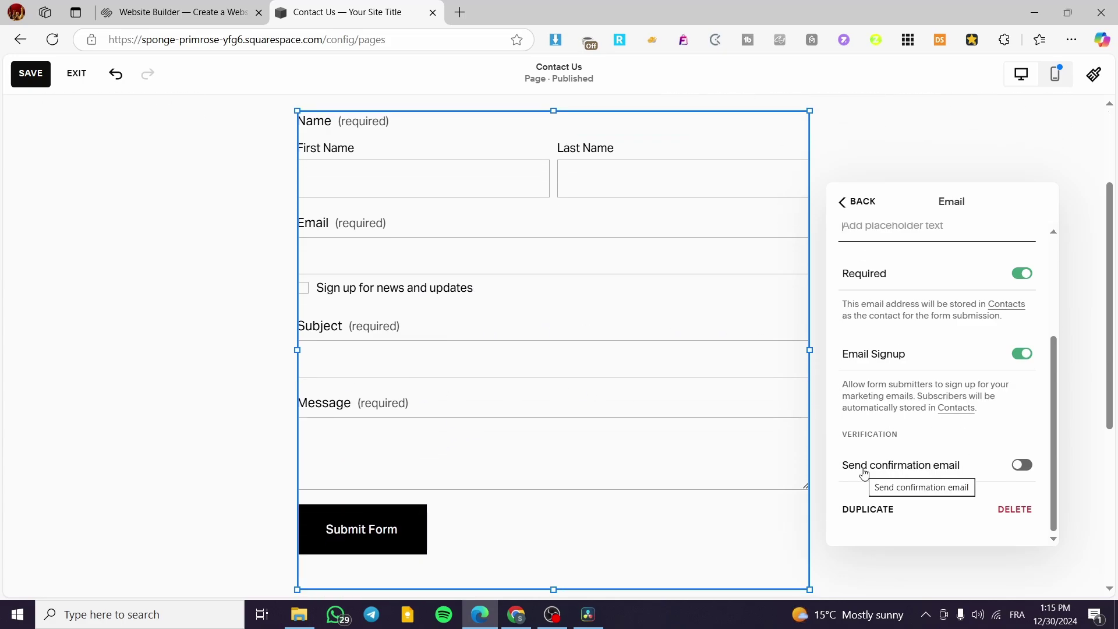
left_click(1025, 468)
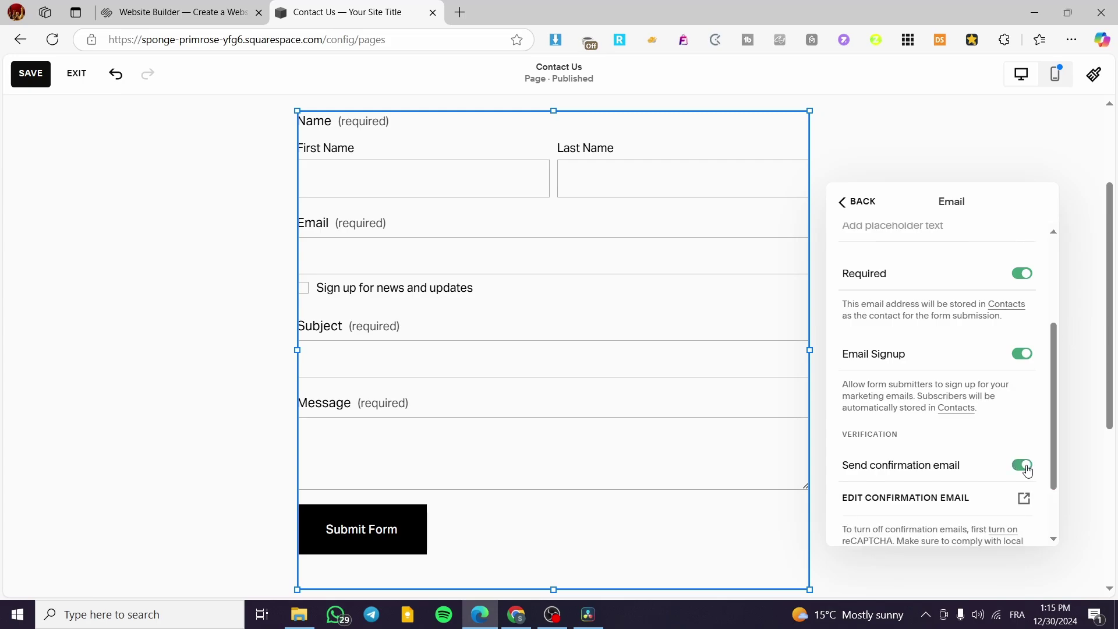
left_click(1027, 471)
scroll(932, 466, "up", 1)
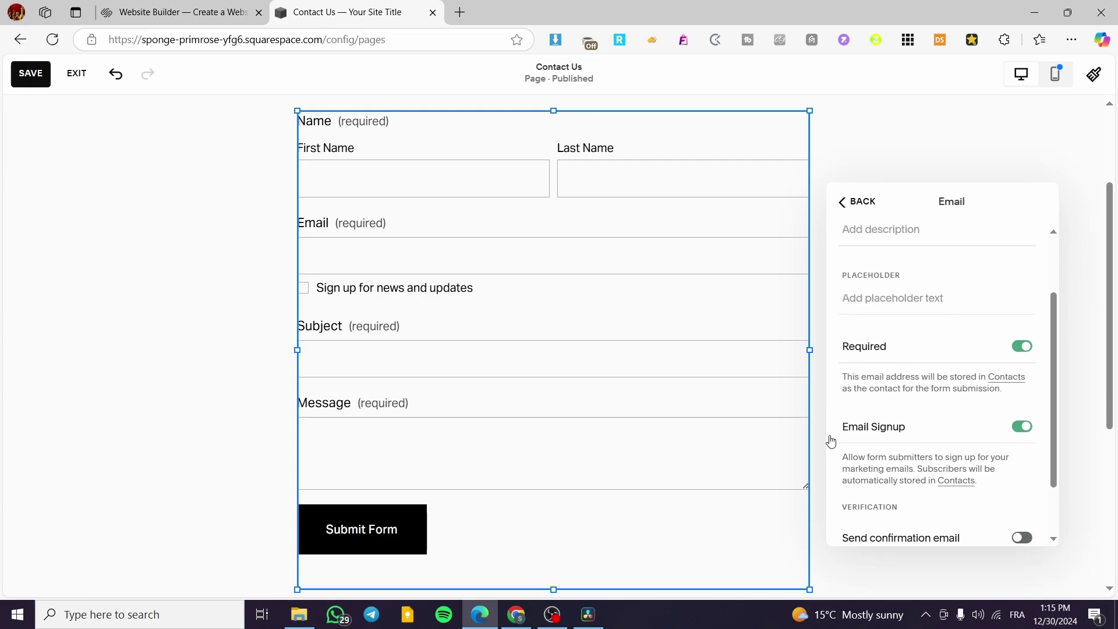
scroll(454, 376, "up", 1)
scroll(681, 375, "down", 1)
left_click(859, 204)
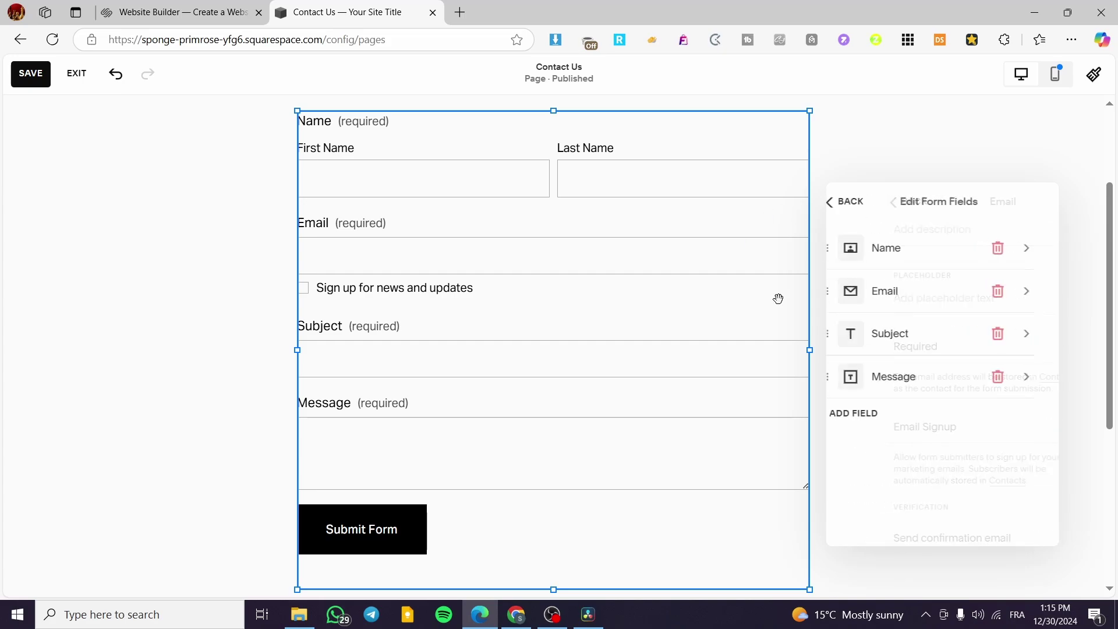
Review the field types that can be added to the form and return to the form's main settings.
left_click(873, 414)
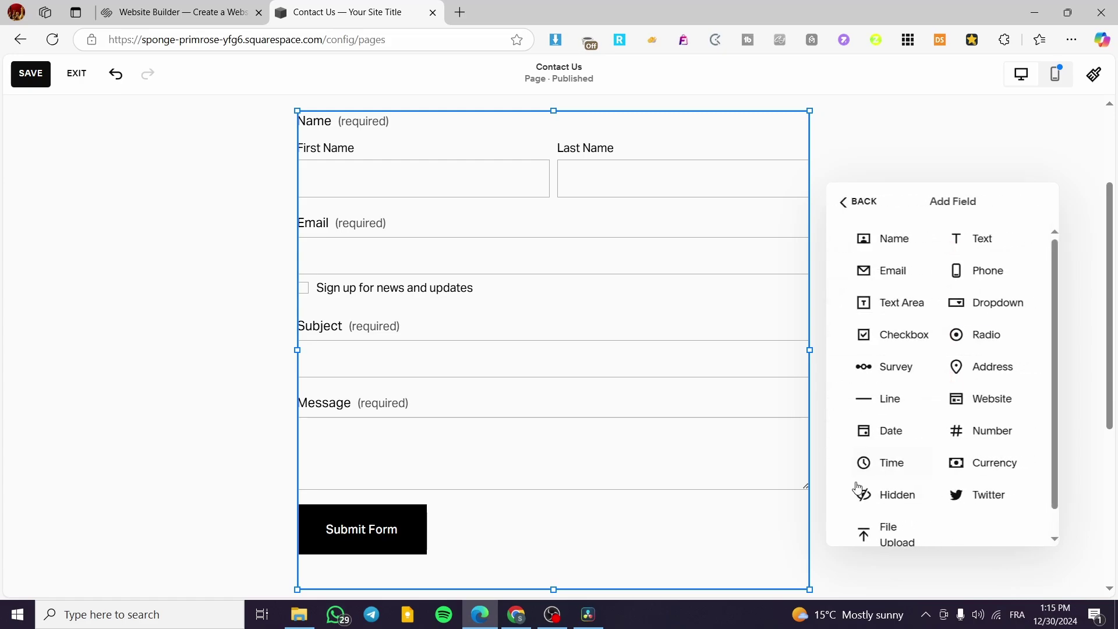
scroll(1011, 291, "down", 1)
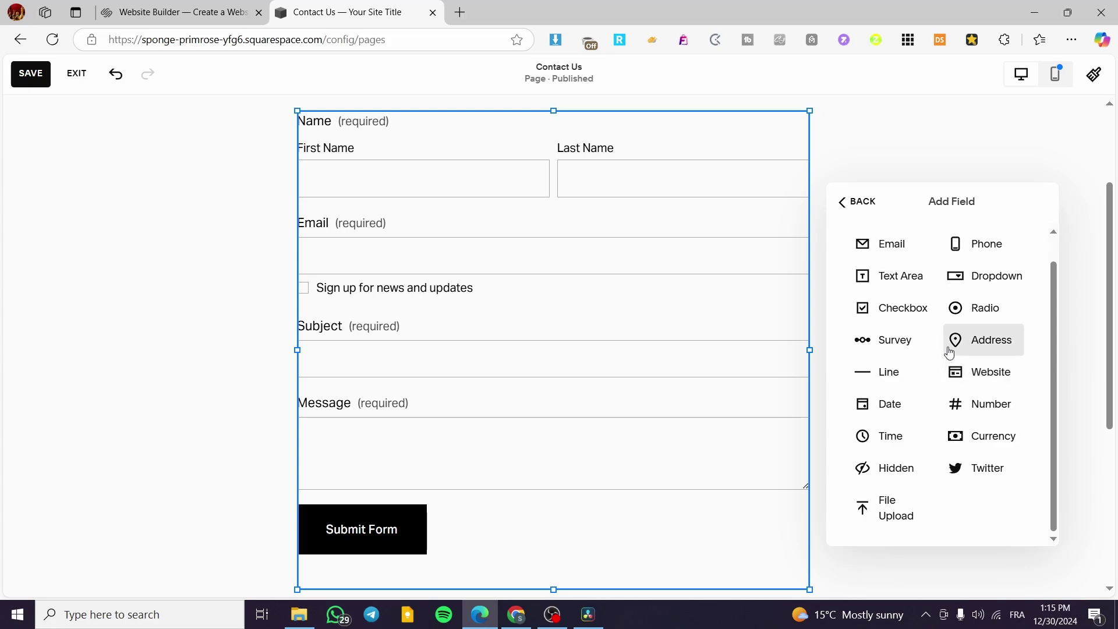
scroll(952, 352, "up", 1)
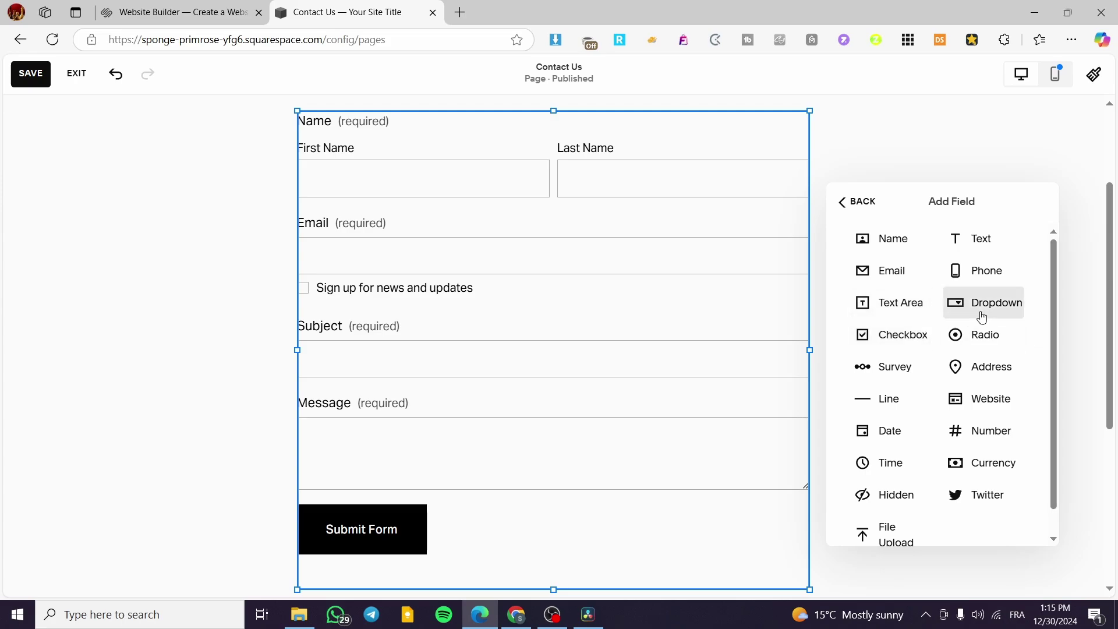
left_click(860, 204)
left_click(864, 205)
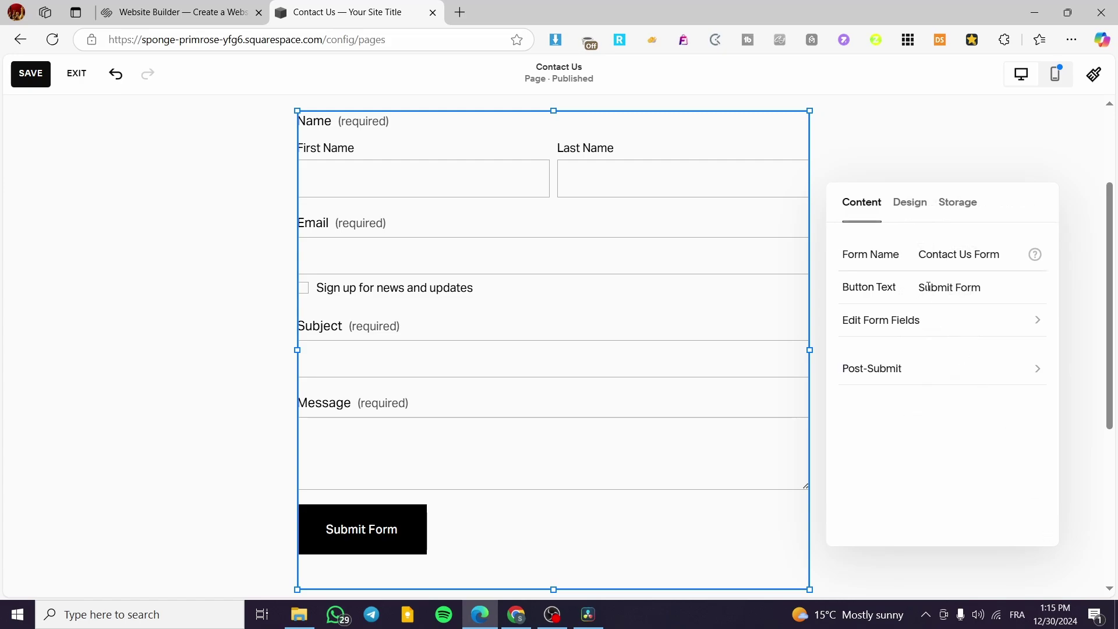
Try the rounded form pack with the Option pill and the underlined pack with the square black checkmark as the form style.
left_click(919, 216)
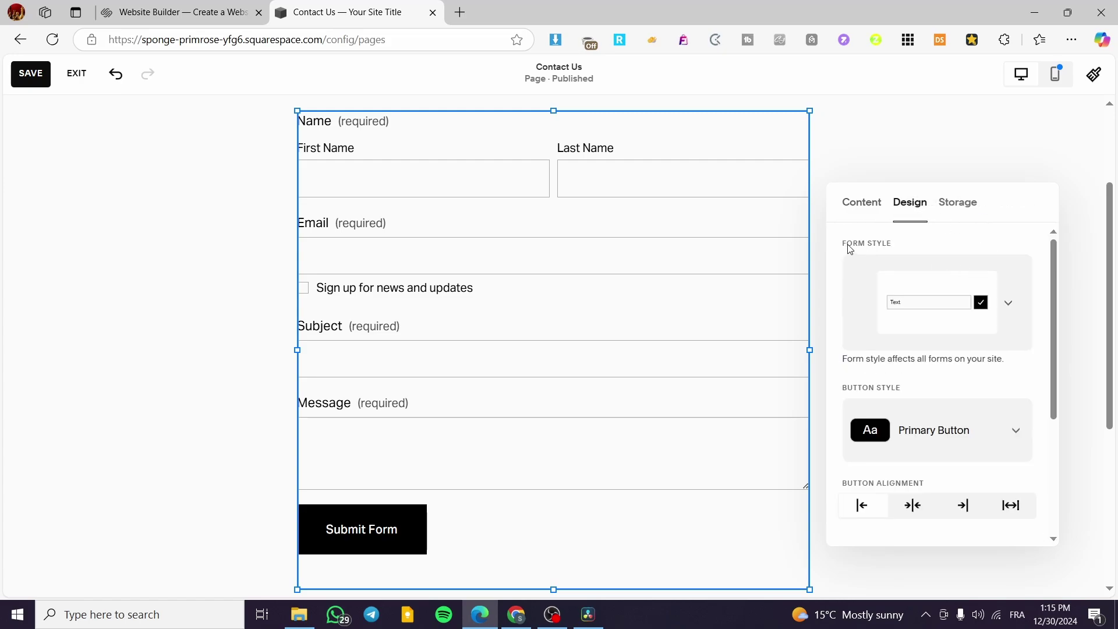
left_click(1006, 304)
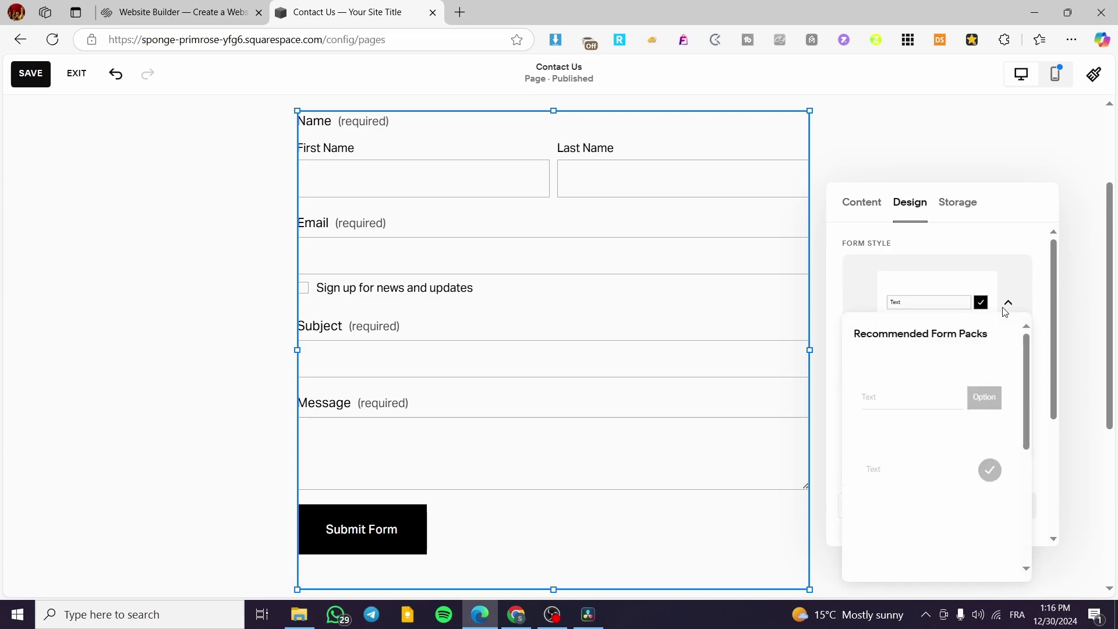
scroll(993, 414, "down", 1)
scroll(993, 418, "down", 2)
scroll(994, 433, "up", 3)
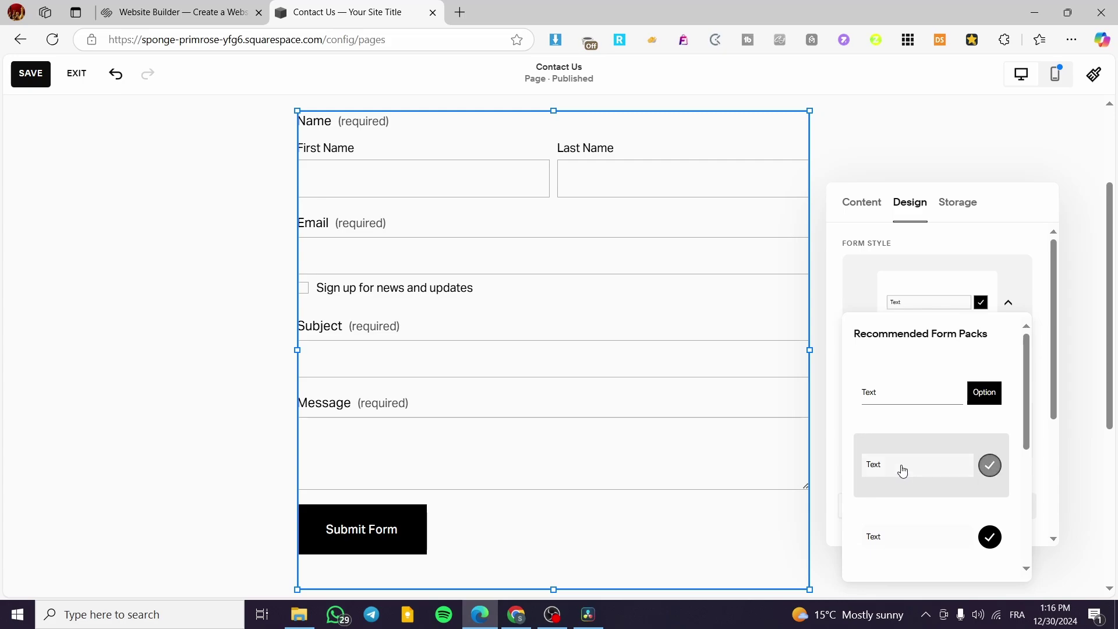
scroll(901, 467, "down", 2)
scroll(889, 395, "down", 1)
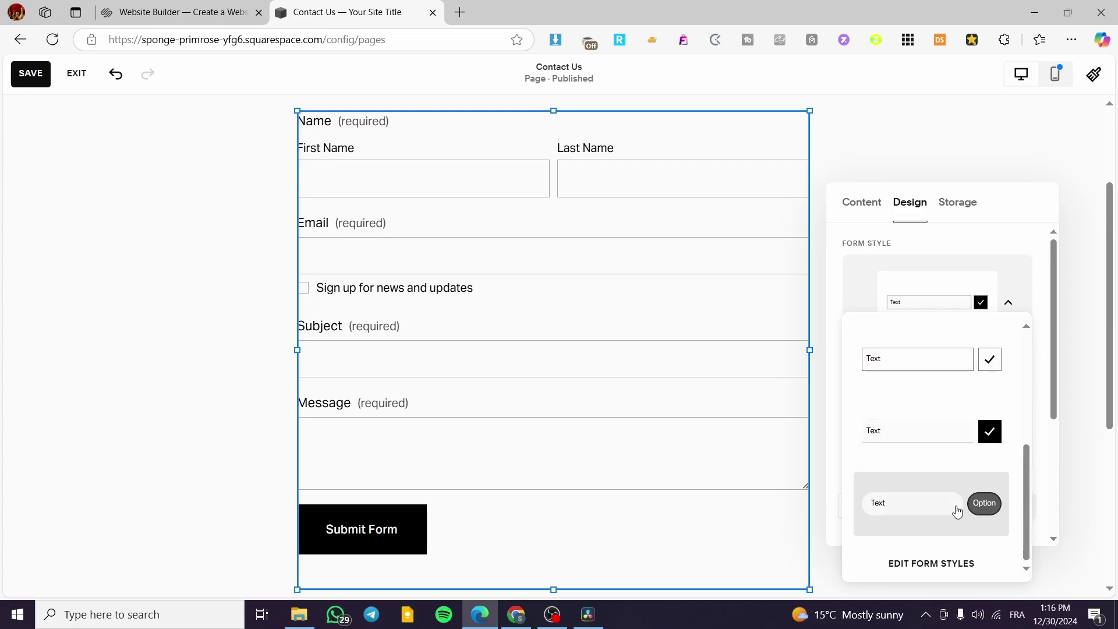
left_click(958, 511)
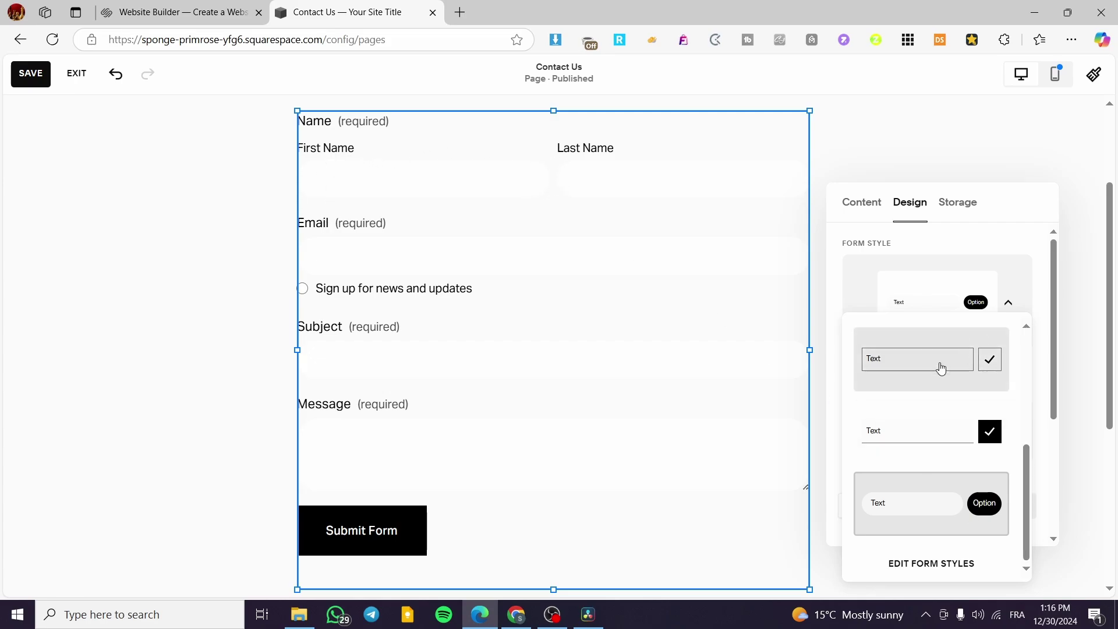
left_click(943, 437)
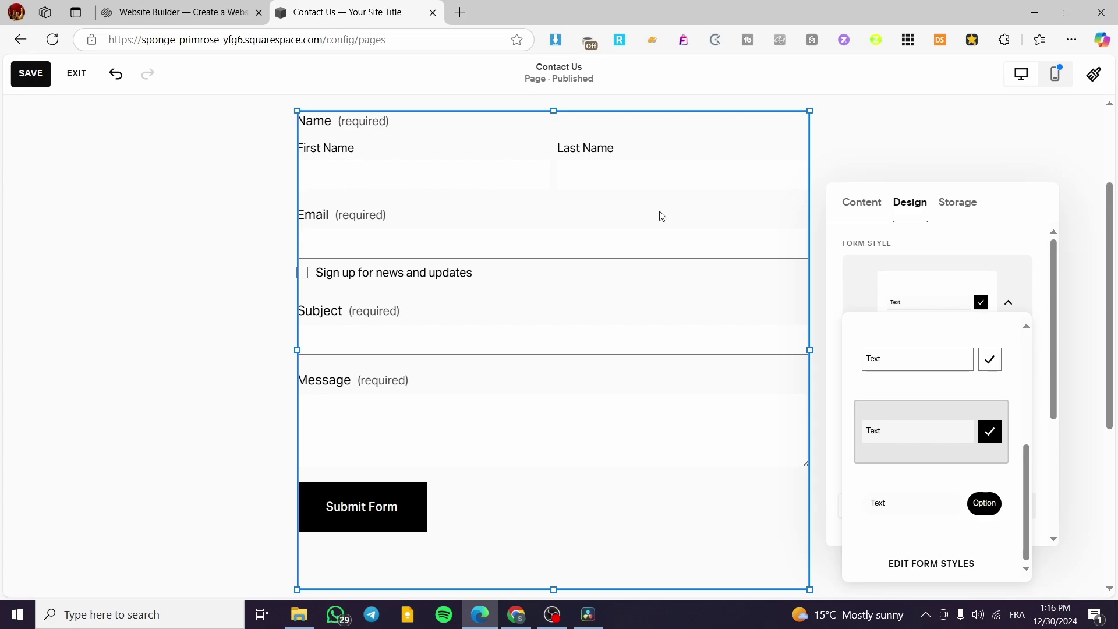
Try the underlined pack with the square Option label and the two packs with round checkmarks as the form style.
scroll(950, 449, "up", 5)
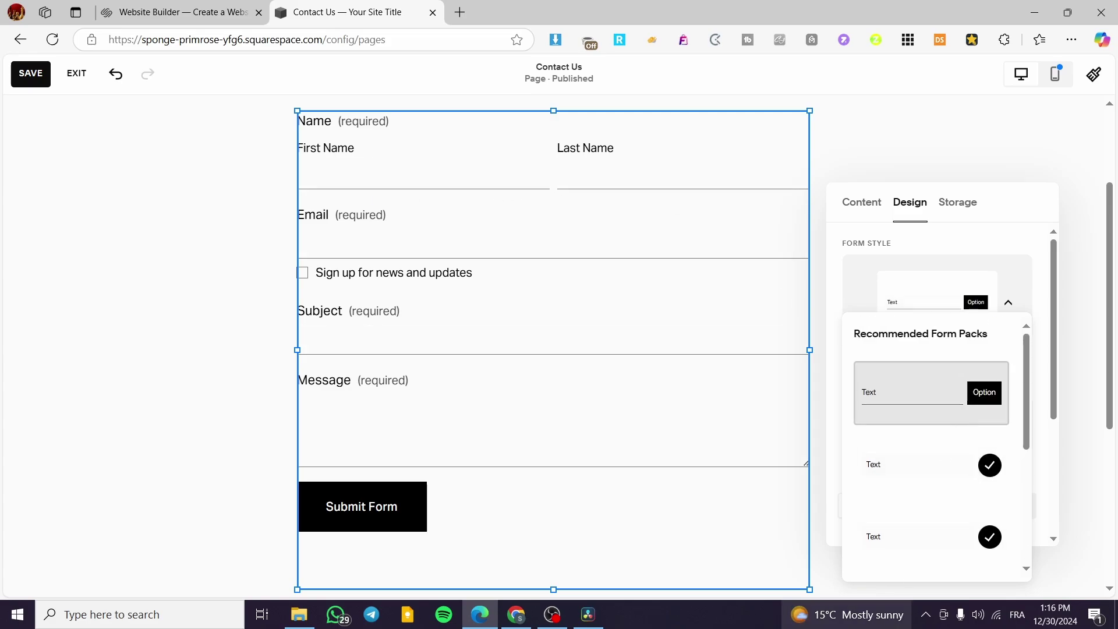
left_click(1003, 474)
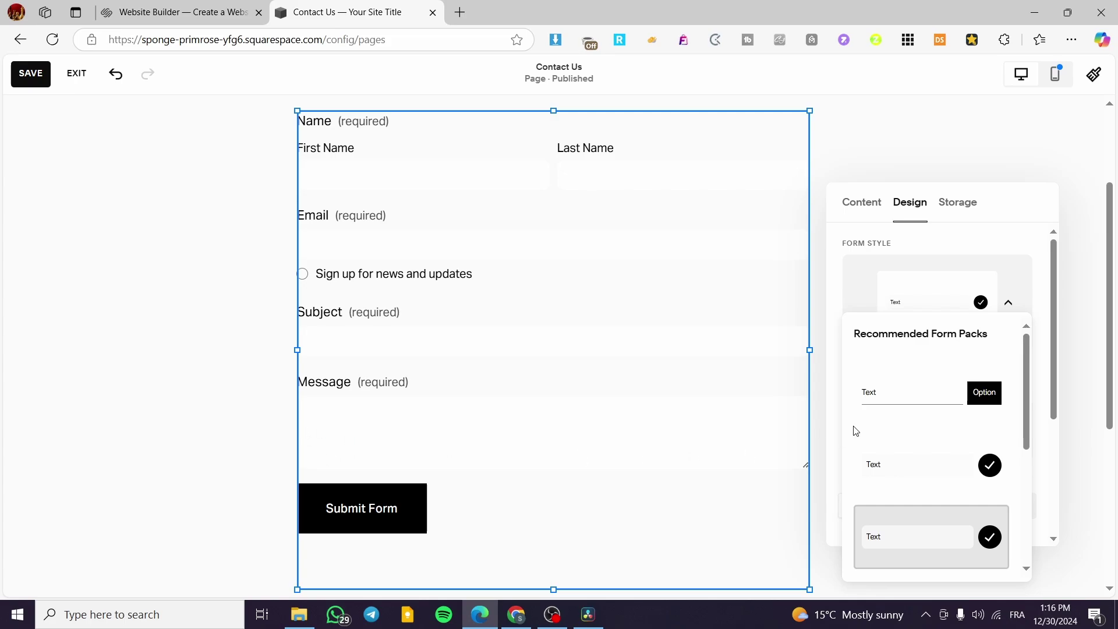
left_click(926, 391)
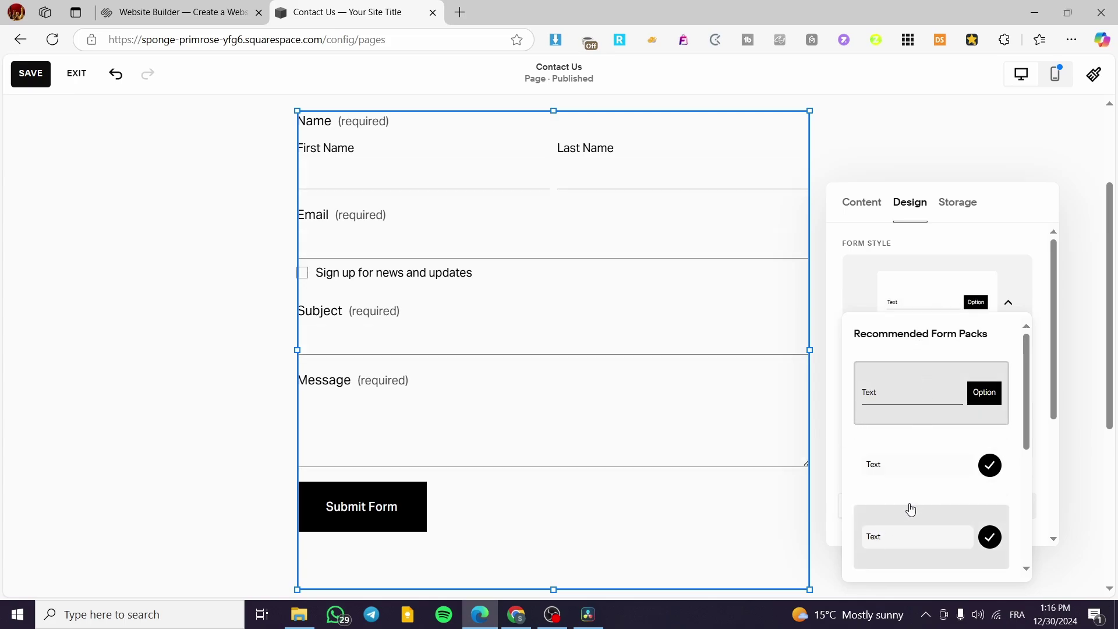
left_click(930, 450)
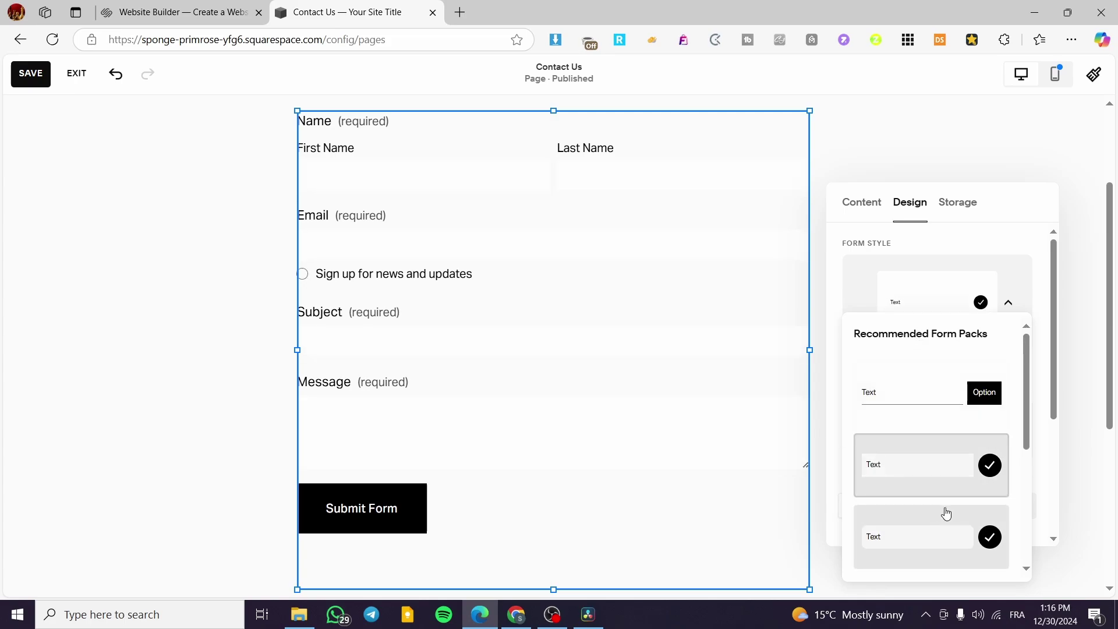
left_click(932, 517)
scroll(928, 517, "down", 5)
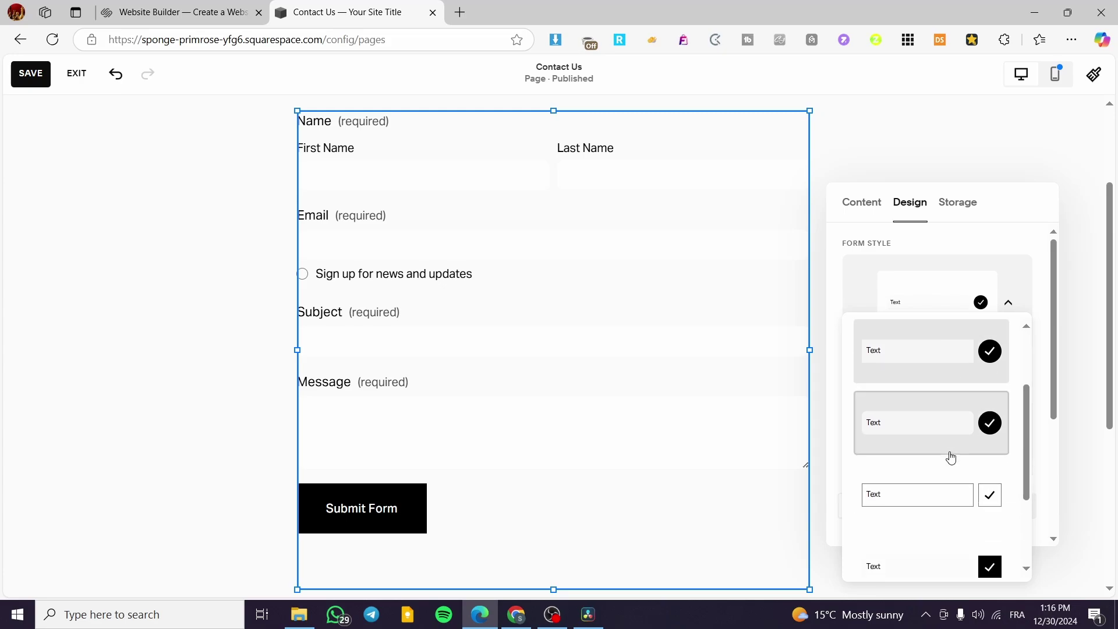
Open the site-wide form styles, check the form's fields in the preview and return to the page editor.
left_click(913, 565)
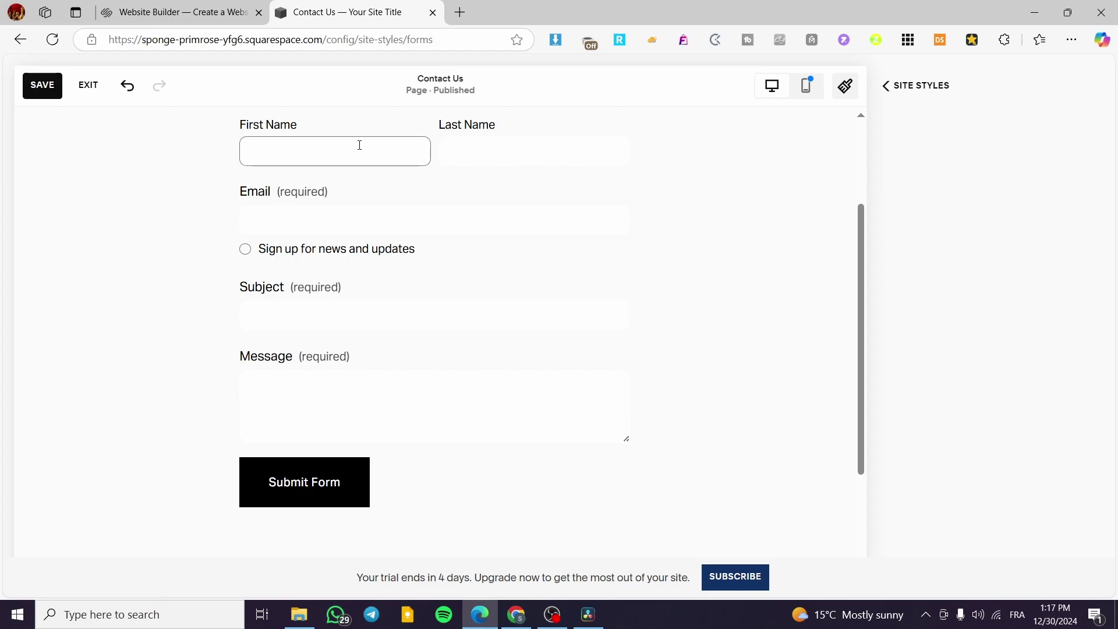
left_click(506, 157)
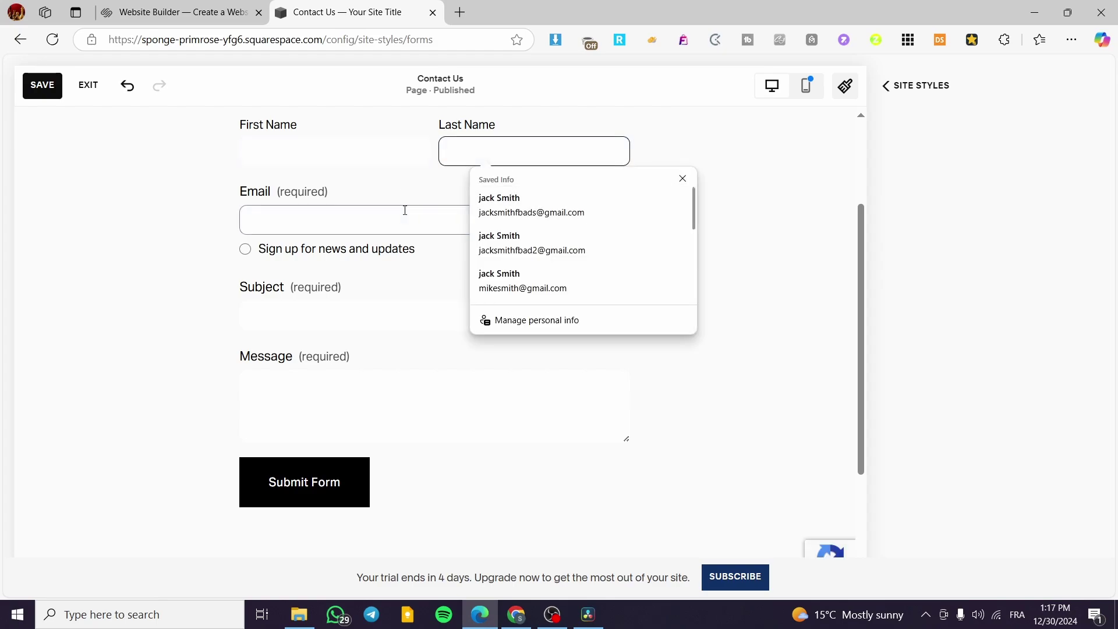
left_click(452, 287)
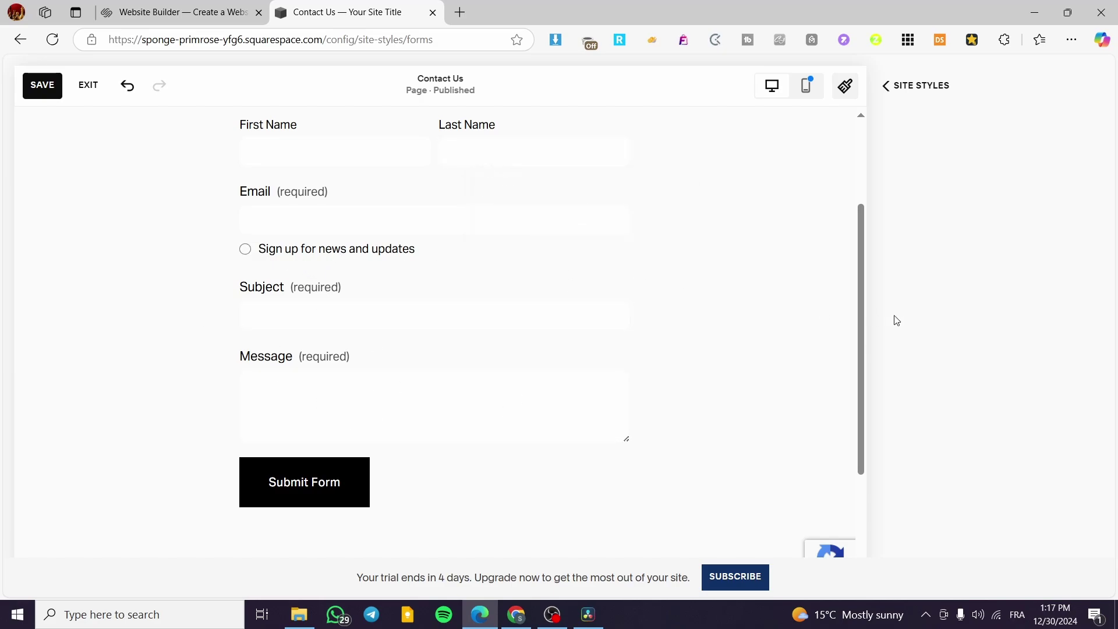
left_click(913, 87)
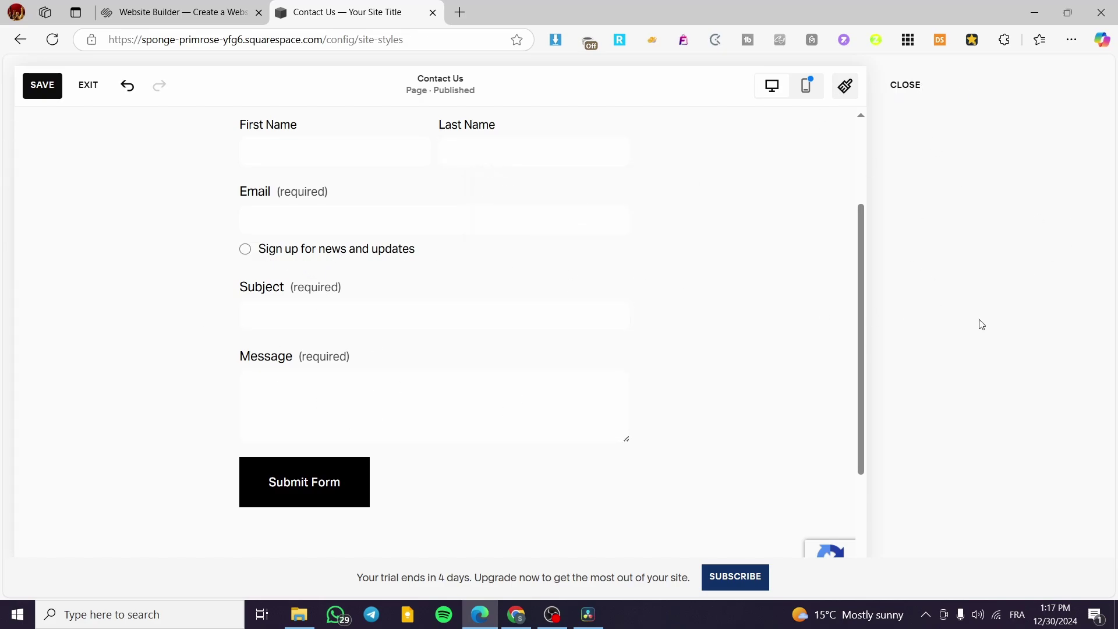
left_click(905, 88)
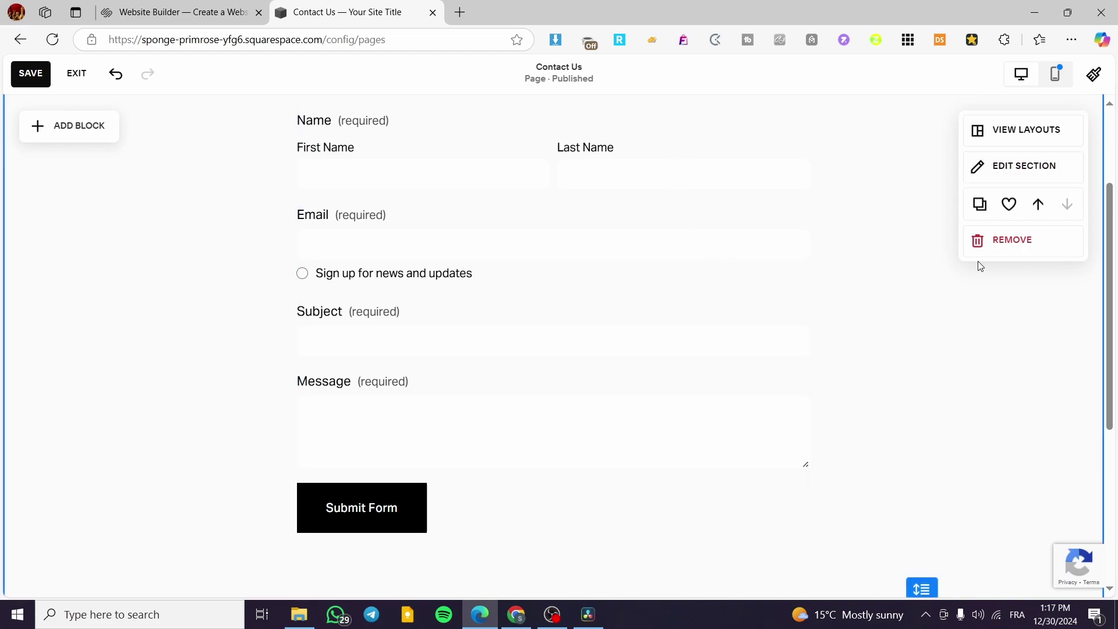
Reopen the form's settings and change its button style to Tertiary Button.
left_click(319, 143)
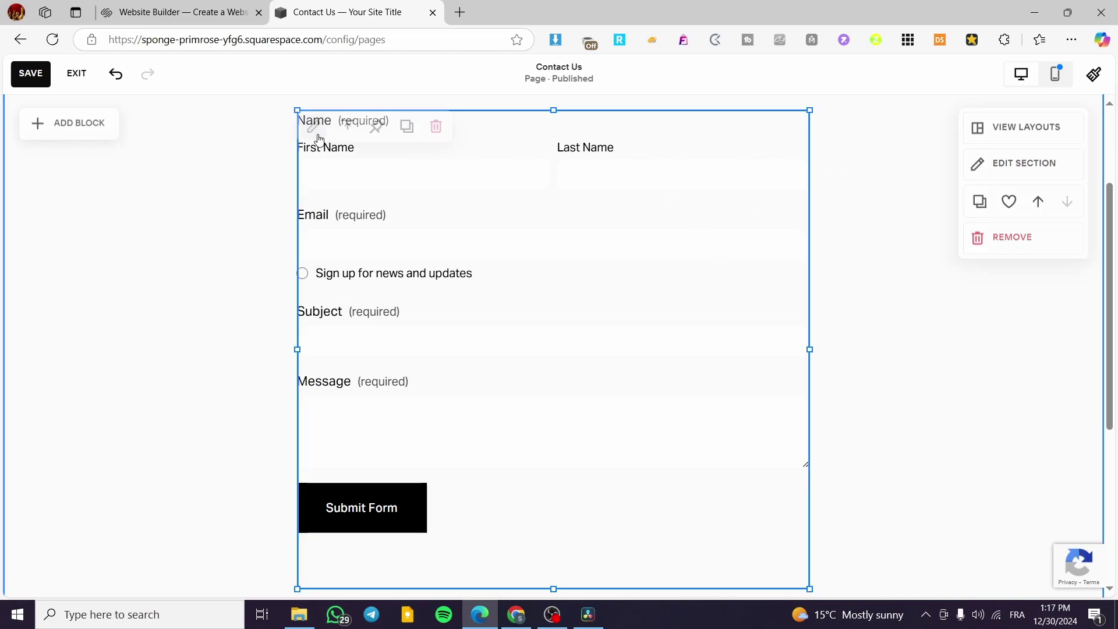
left_click(314, 126)
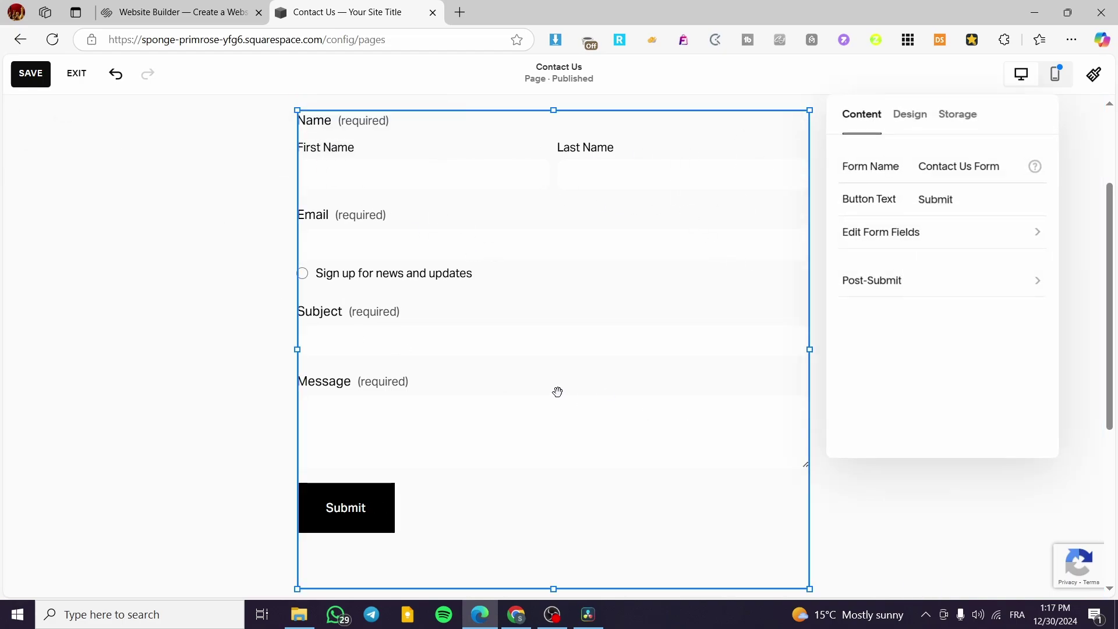
left_click(911, 115)
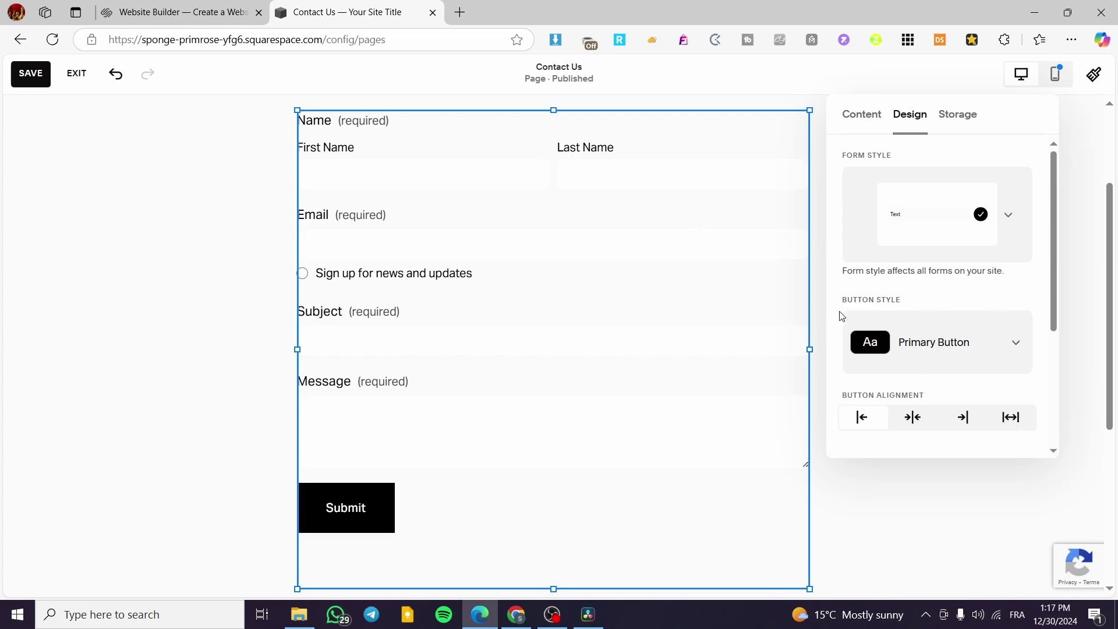
scroll(879, 313, "down", 1)
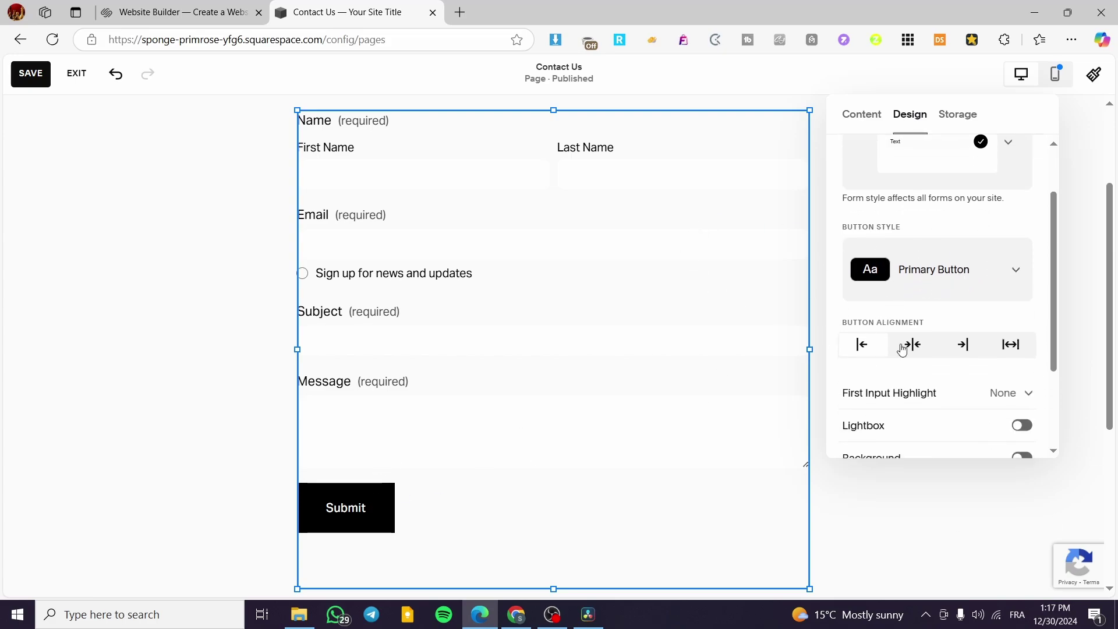
left_click(949, 291)
left_click(926, 358)
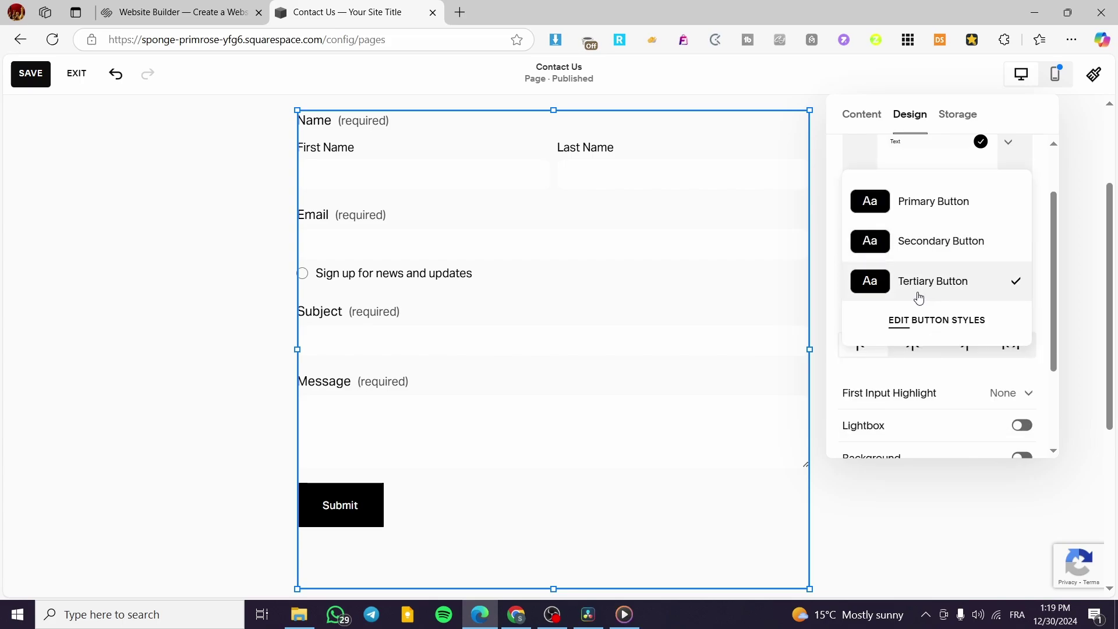
Open the site-wide button styles and return to the page editor.
left_click(954, 324)
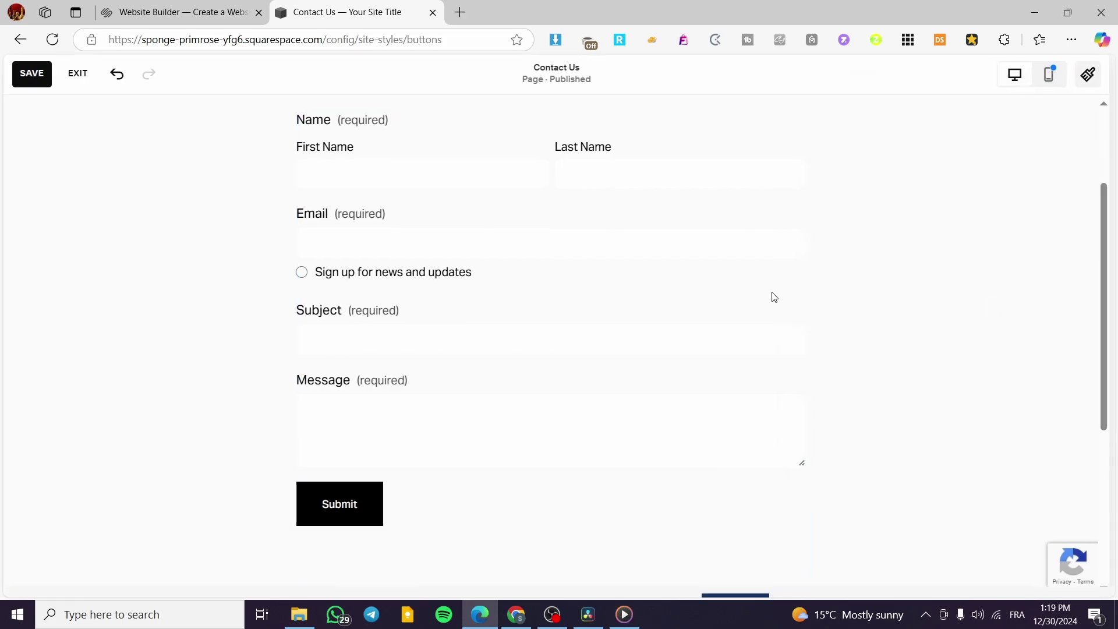
left_click(923, 95)
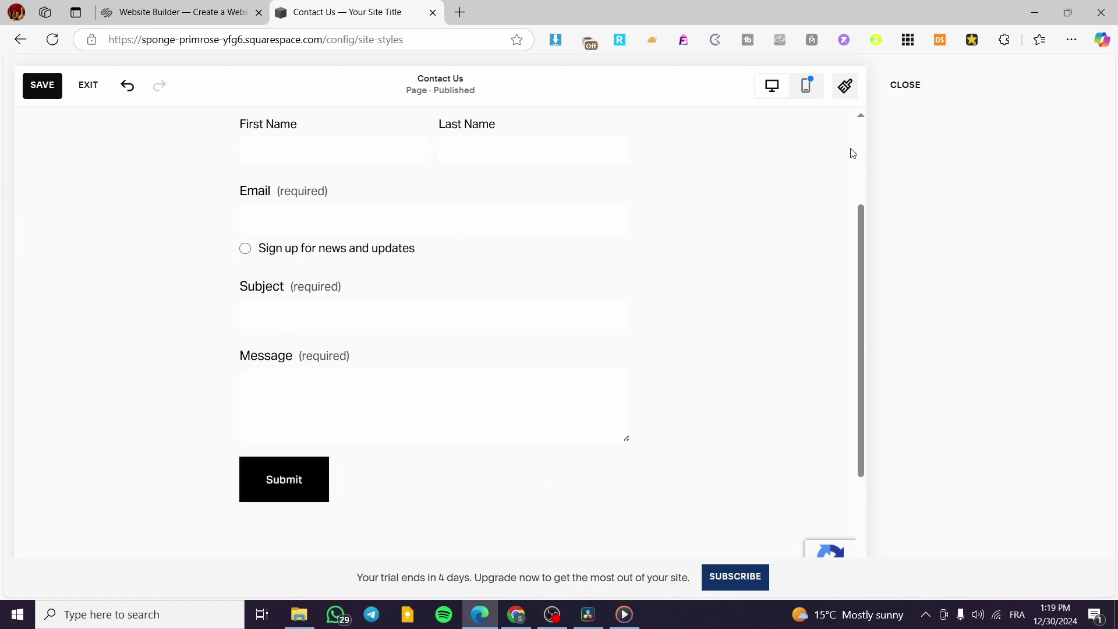
left_click(905, 85)
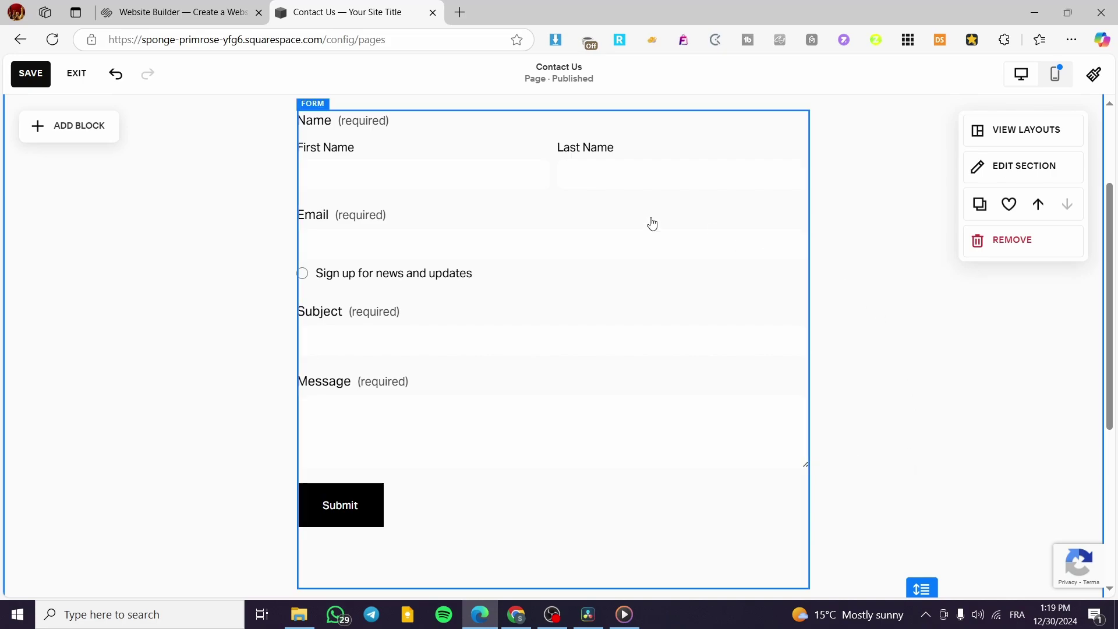
Reload the site without saving the changes and reopen the Contact Us page for editing.
left_click(52, 40)
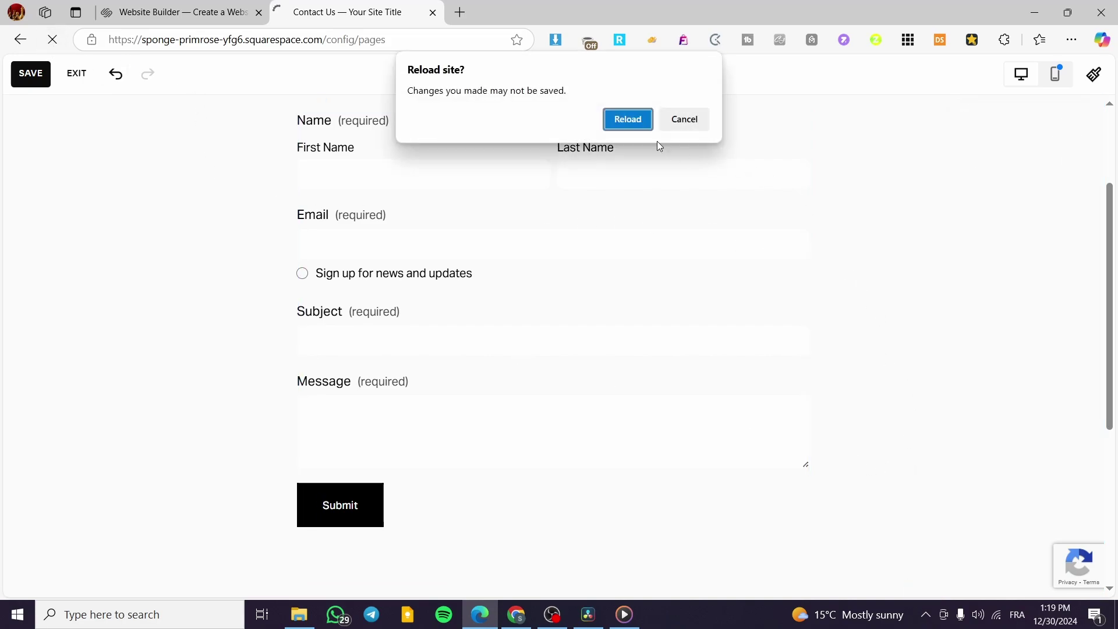
left_click(631, 123)
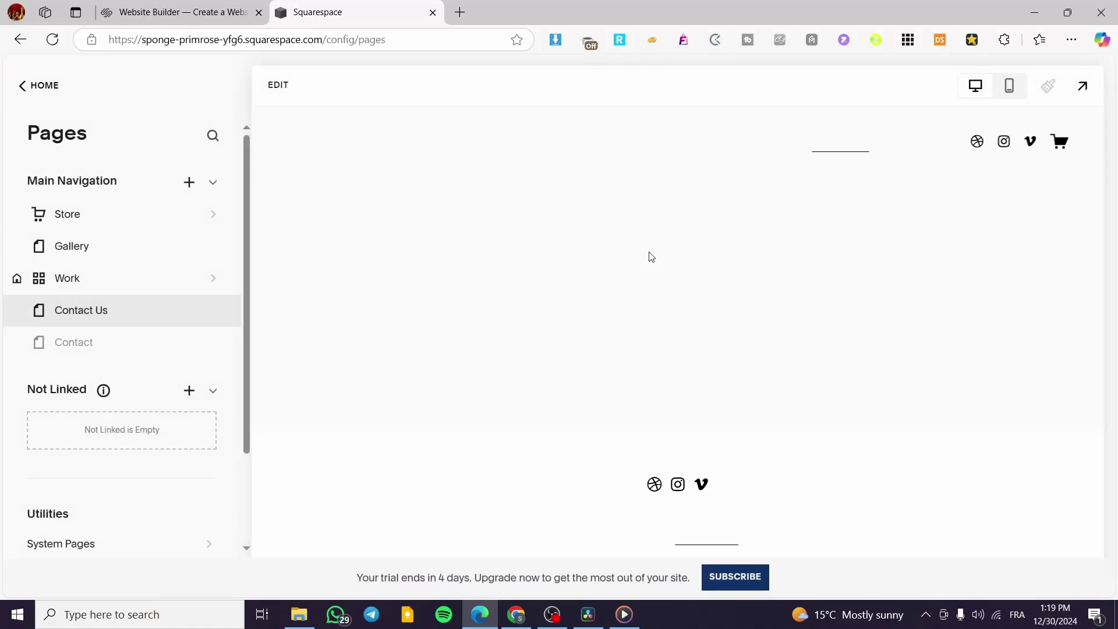
left_click(278, 86)
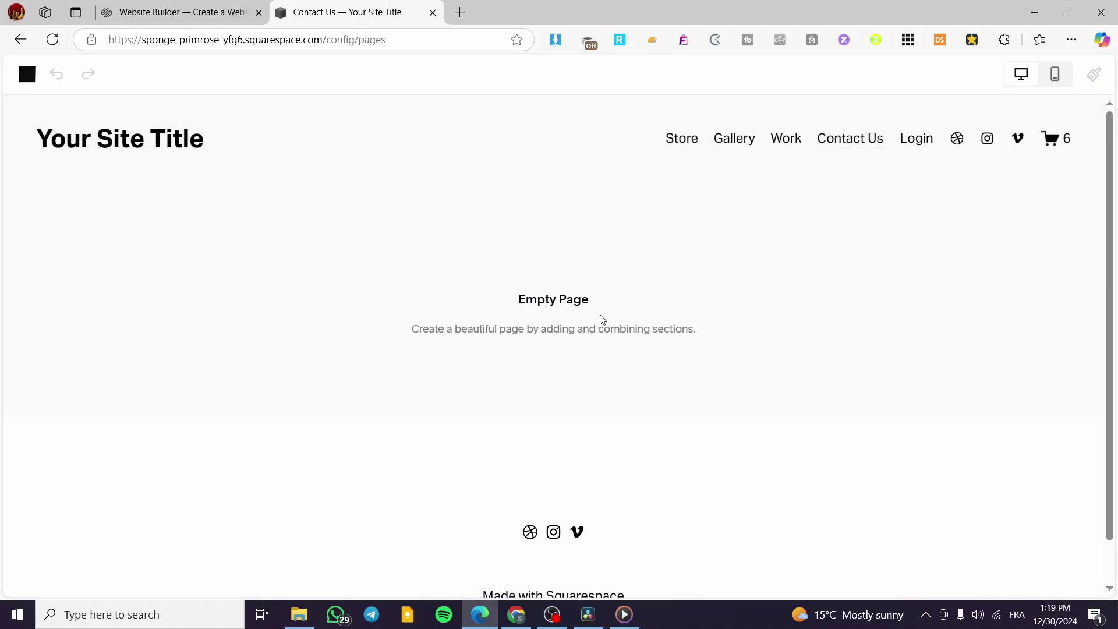
Add a blank section to the empty page and place a Form block in the middle of it.
left_click(562, 332)
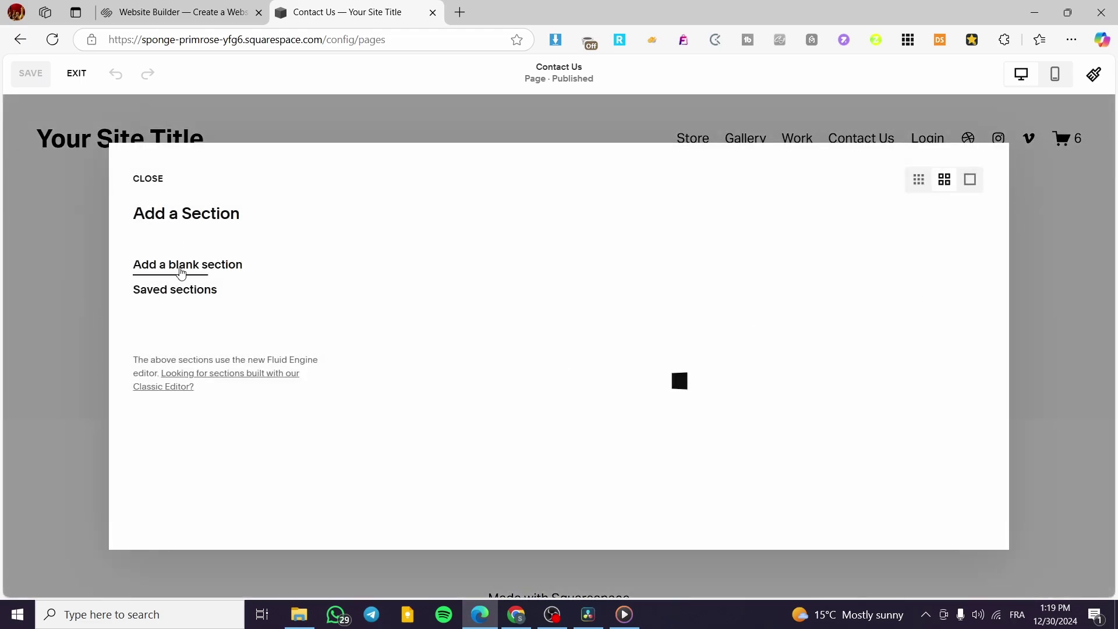
left_click(879, 409)
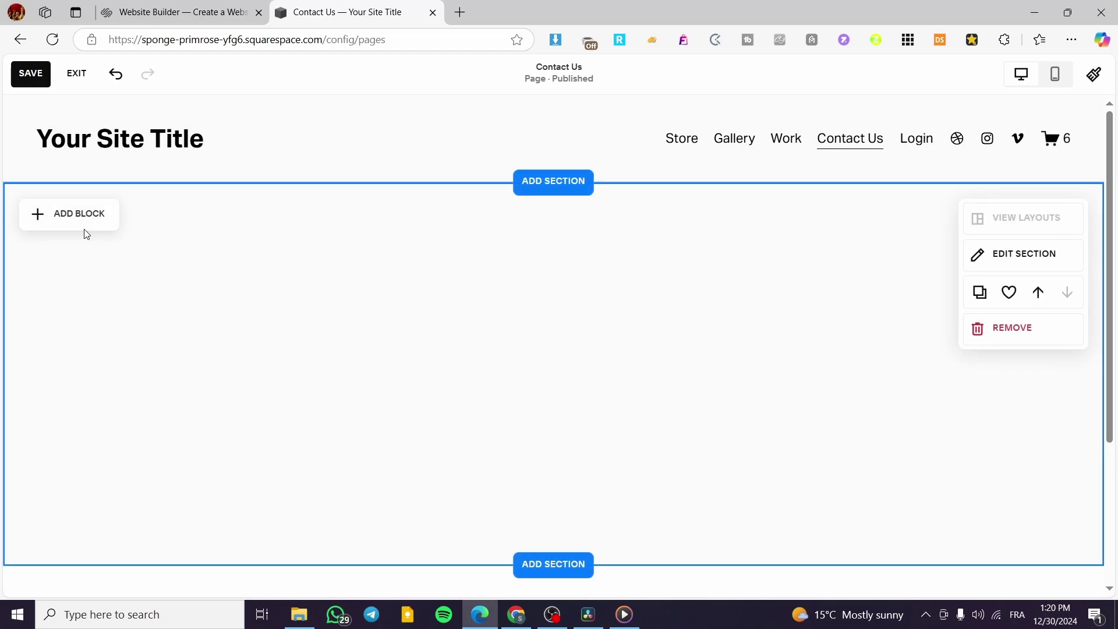
left_click(85, 228)
left_click(82, 371)
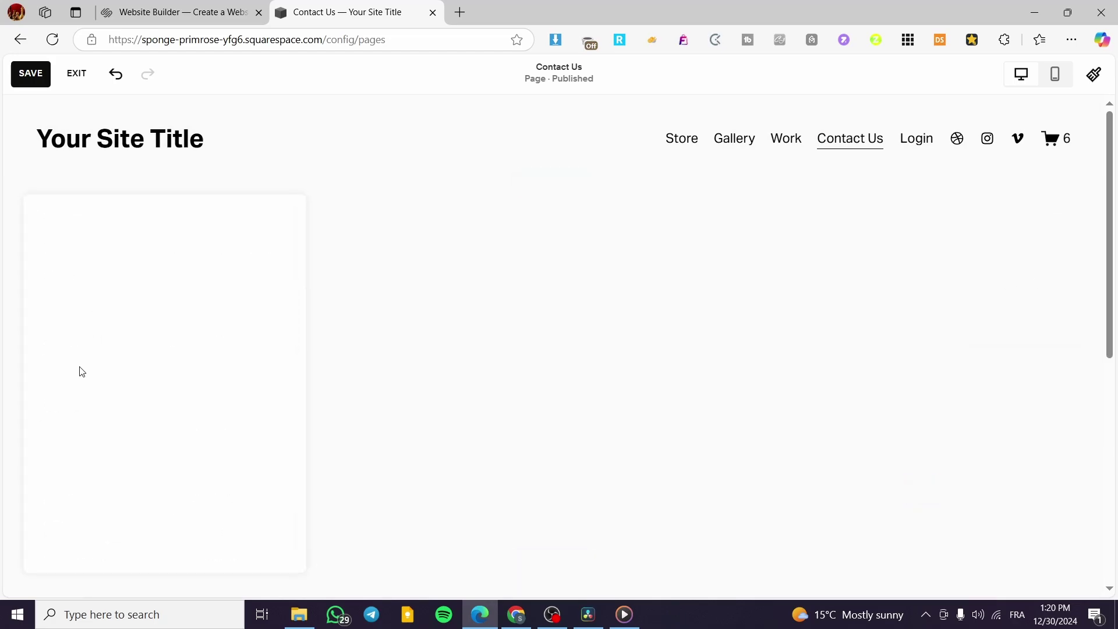
left_click_drag(362, 417, 609, 381)
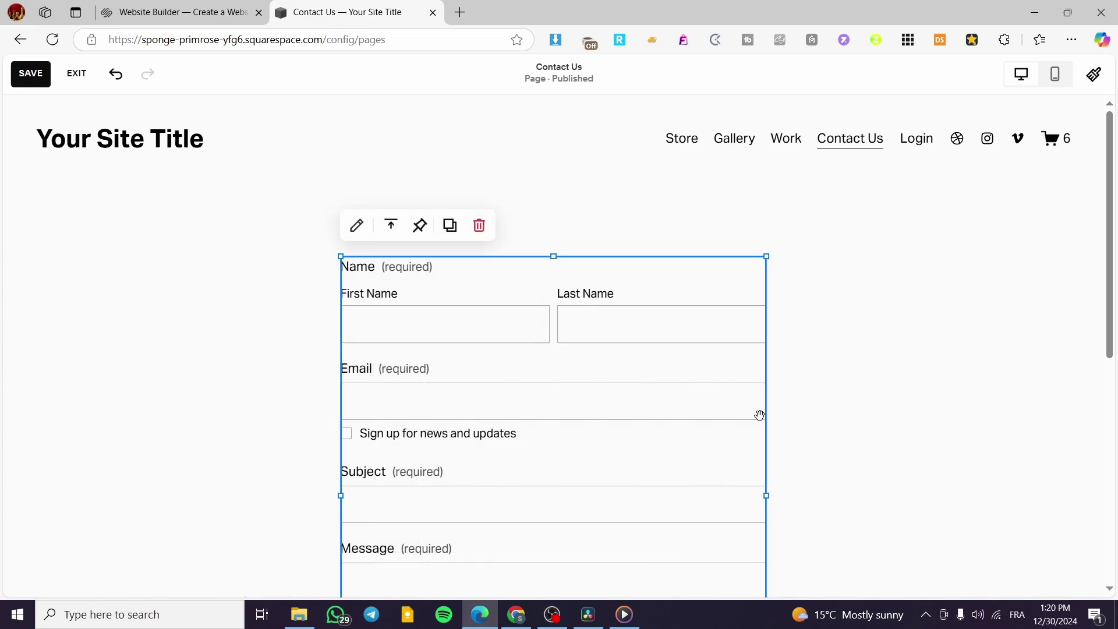
Open the form block's settings and review its list of form fields.
left_click(357, 226)
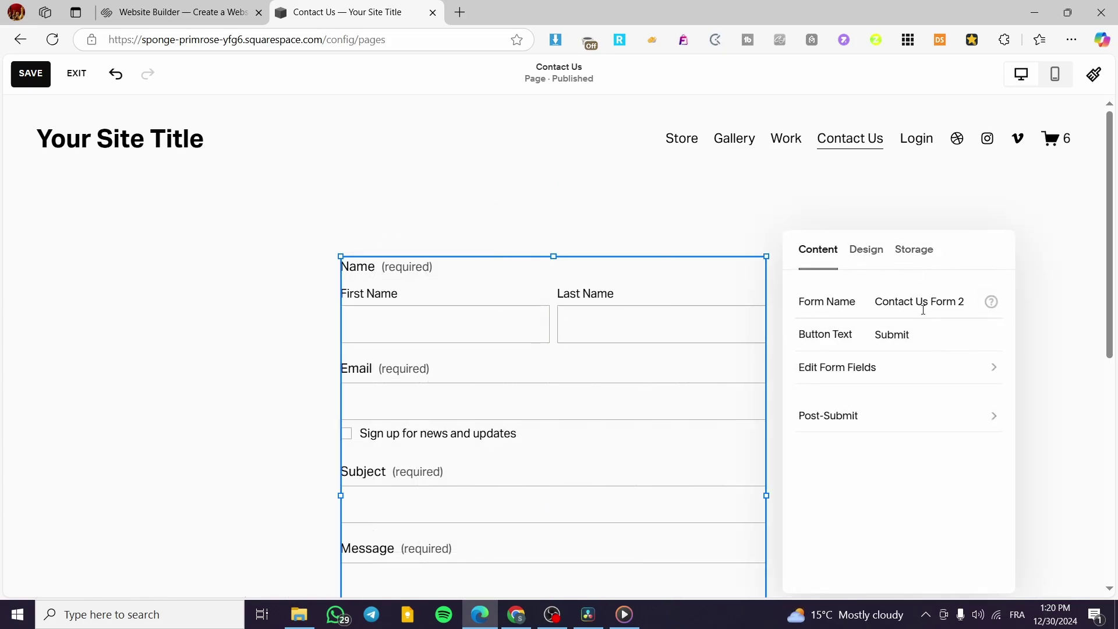
left_click(861, 367)
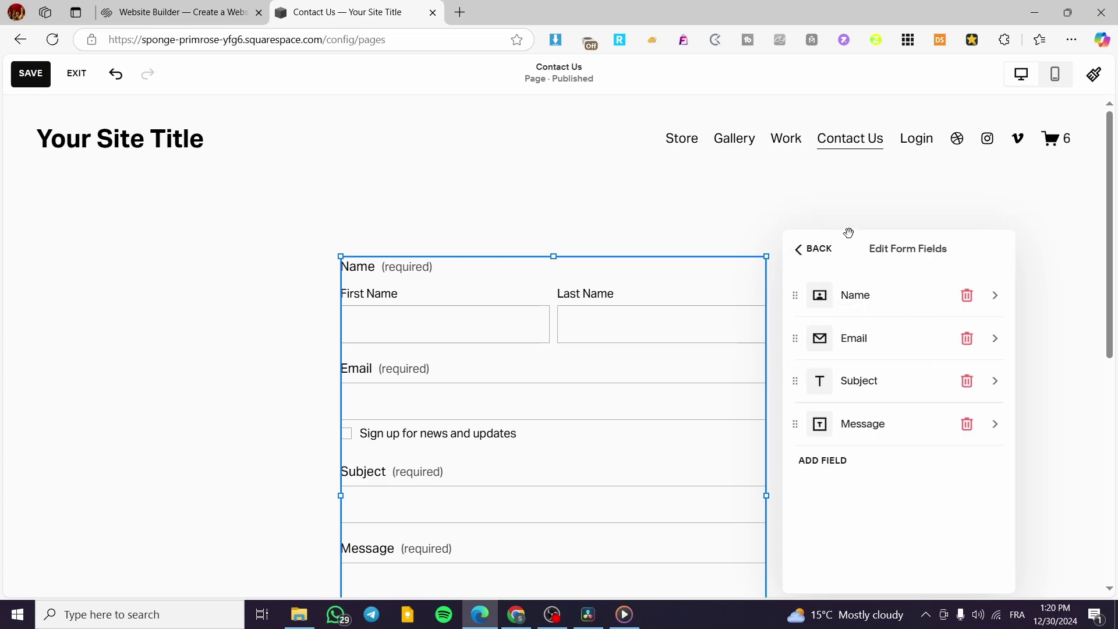
left_click(815, 251)
Switch the form's button style to Secondary Button in its design settings and open the site-wide button styles.
left_click(865, 251)
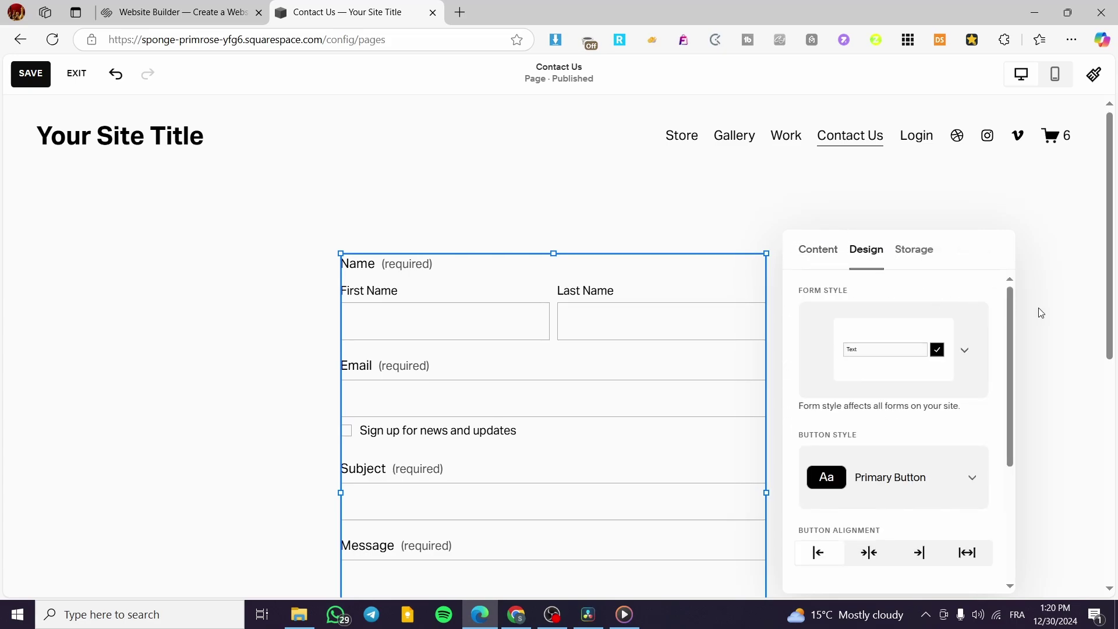
scroll(1040, 312, "down", 1)
scroll(921, 352, "down", 1)
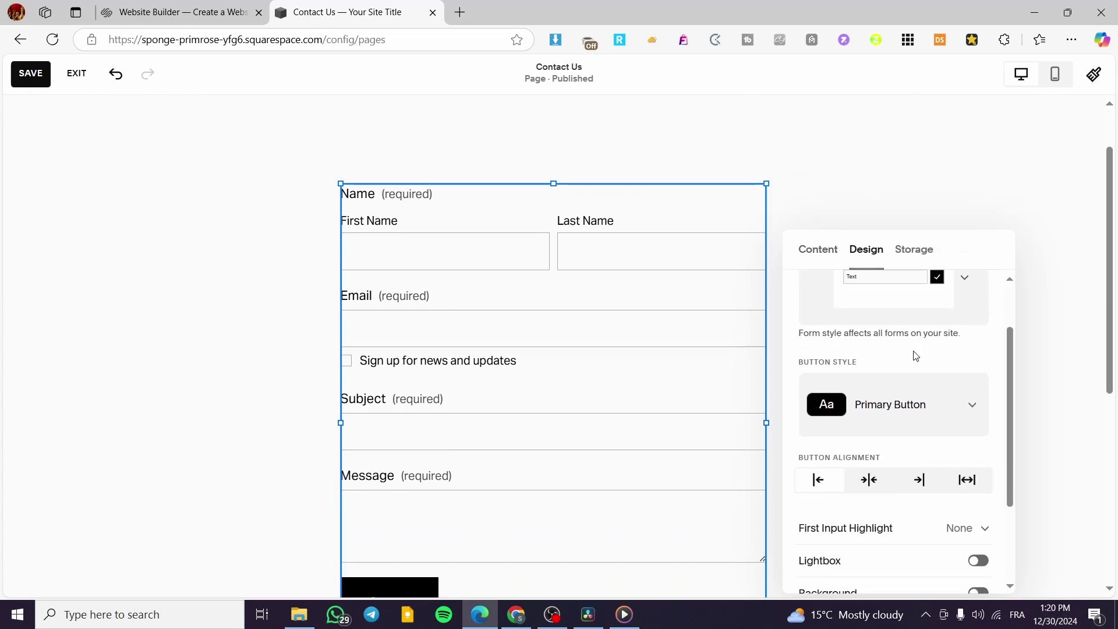
left_click(930, 422)
left_click(847, 460)
left_click(925, 431)
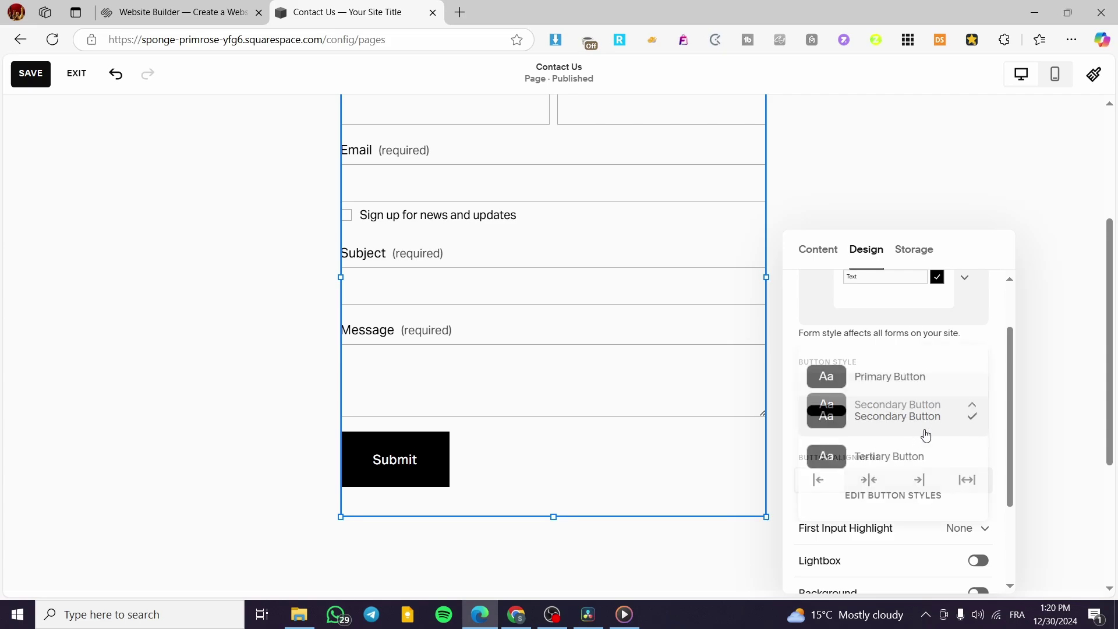
left_click(893, 496)
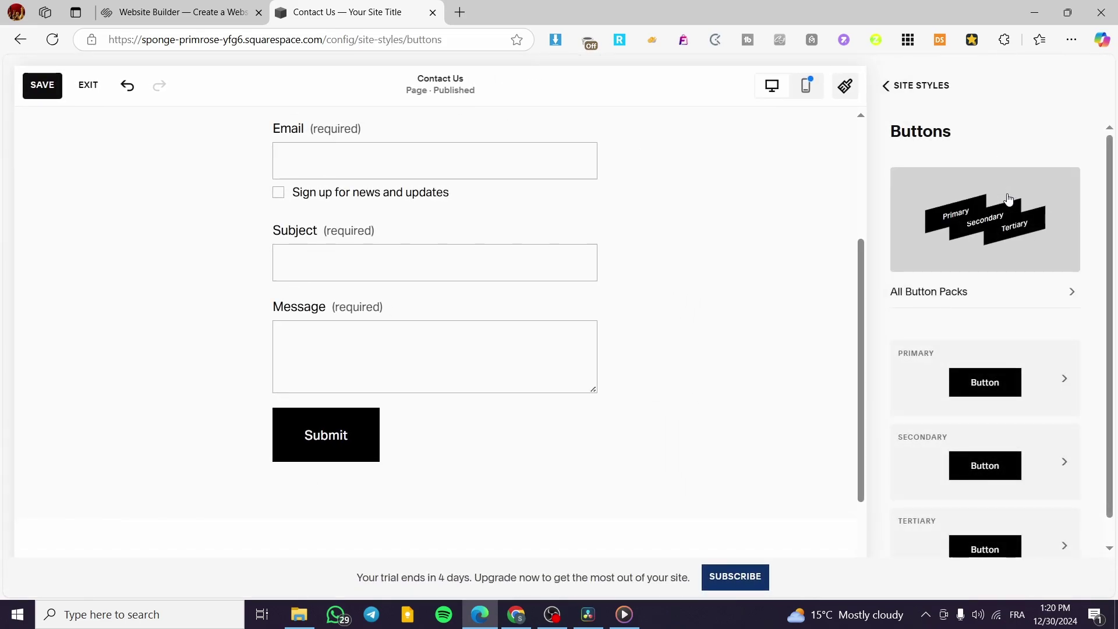
Set the site-wide primary button's shape to the filled Pill.
left_click(1025, 376)
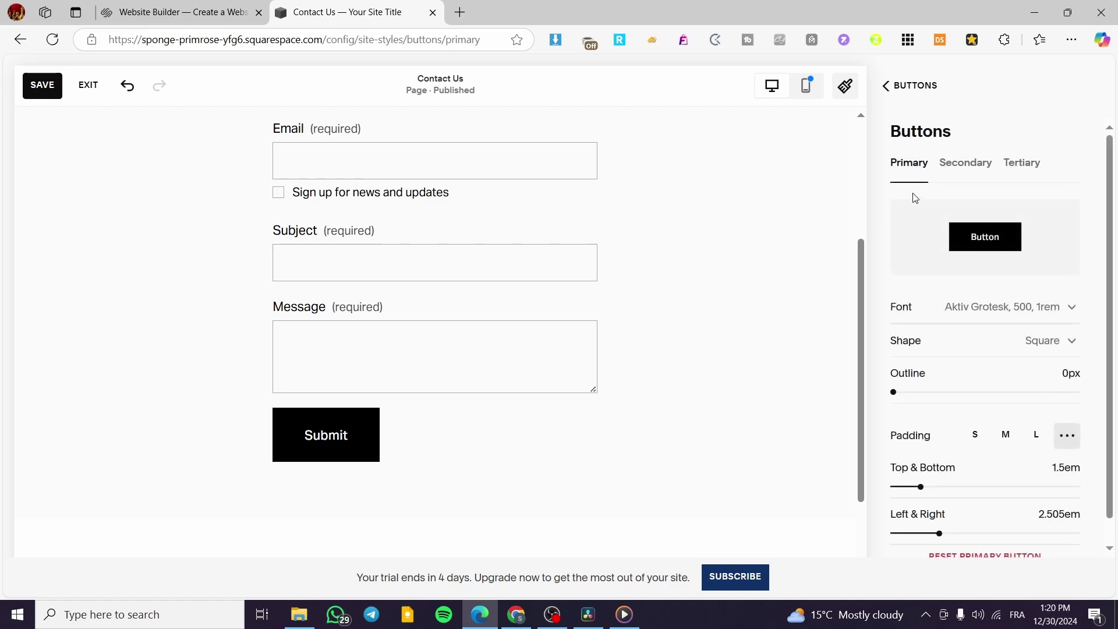
left_click(1065, 346)
left_click(992, 450)
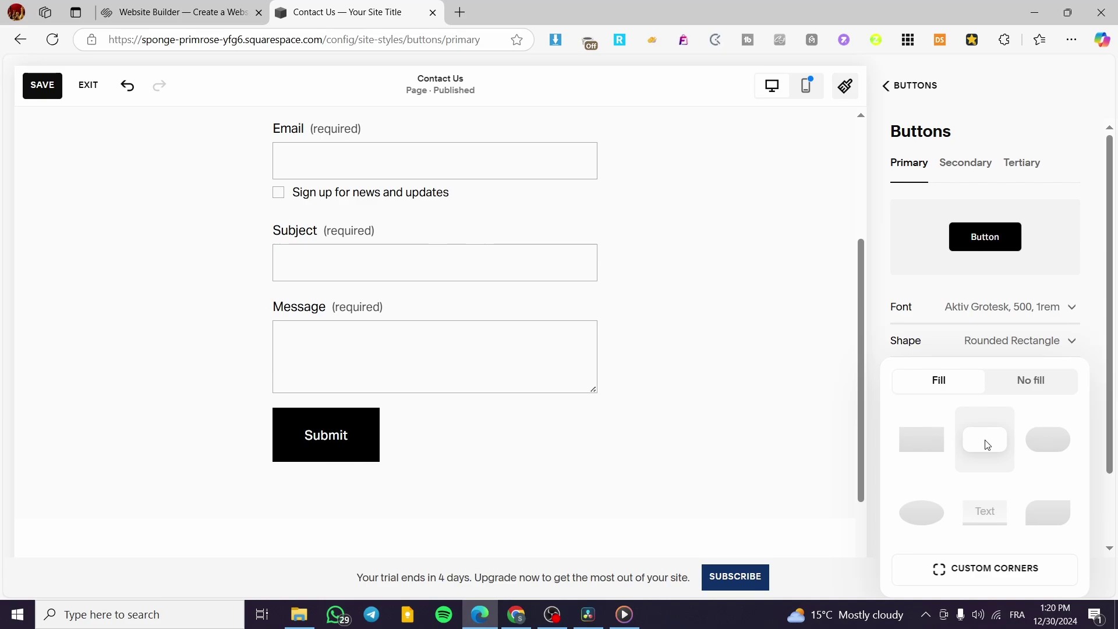
left_click(1047, 448)
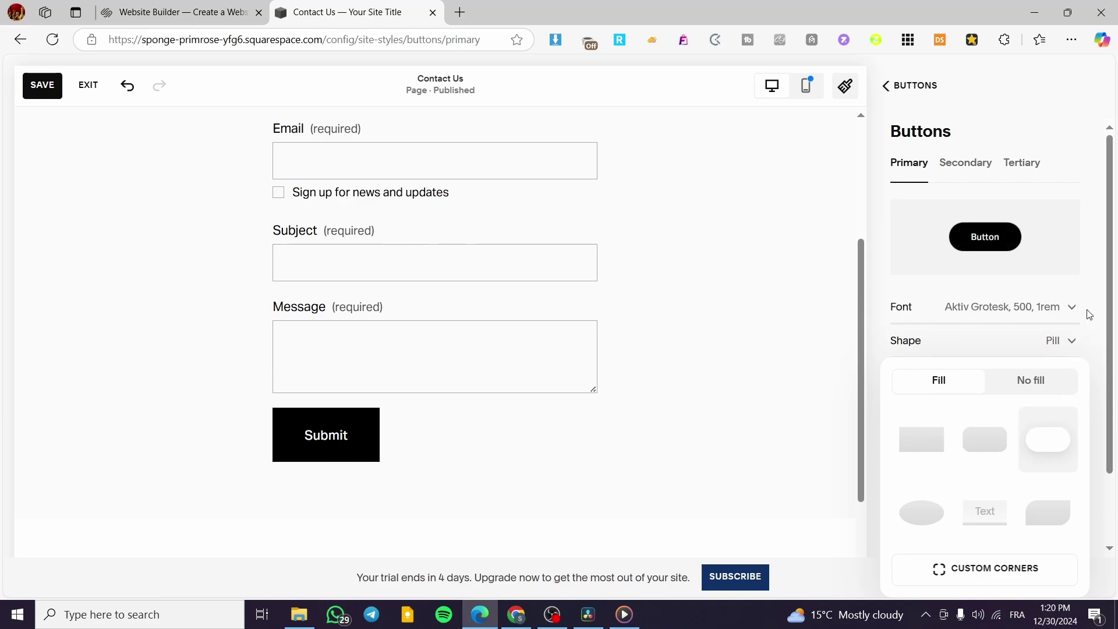
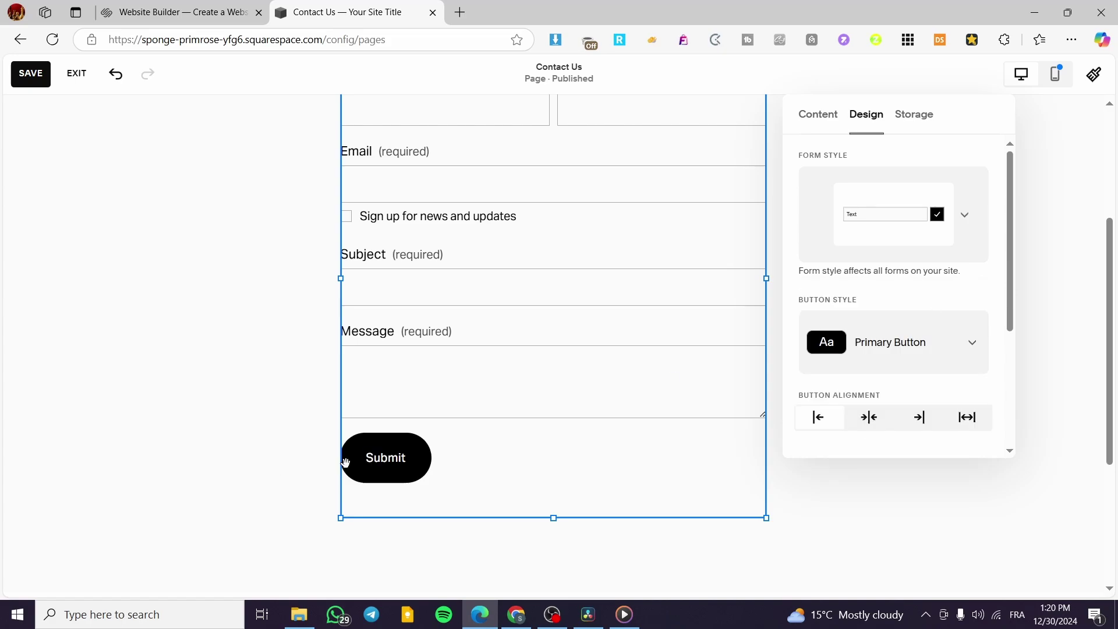
Try the centre and right alignments for the form's Submit button and set it to stretch across the full width.
scroll(922, 348, "down", 1)
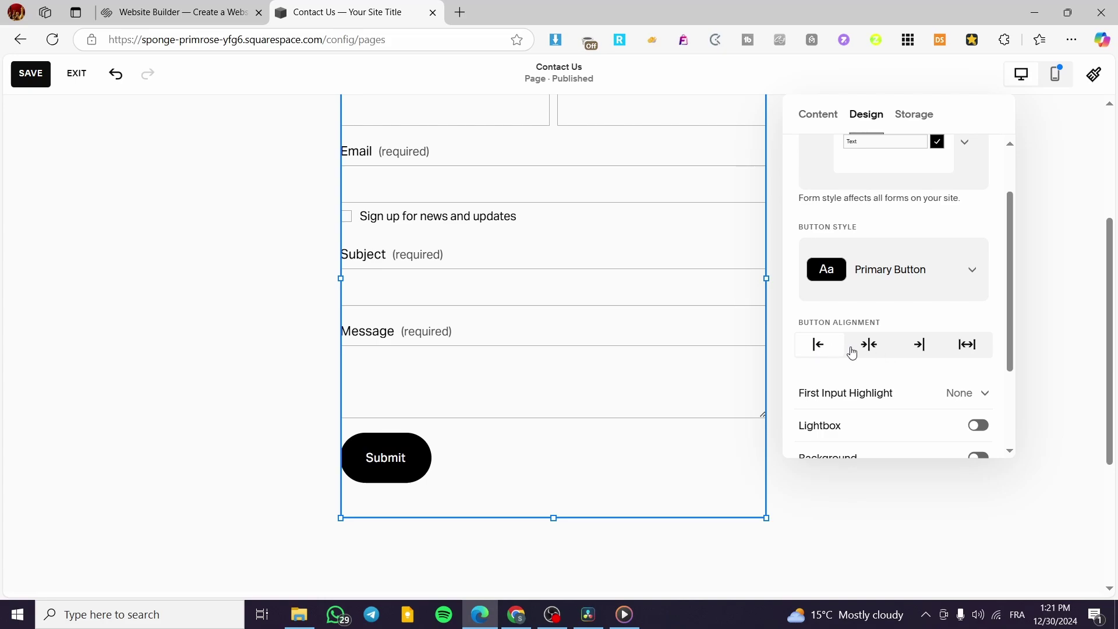
left_click(875, 352)
left_click(919, 349)
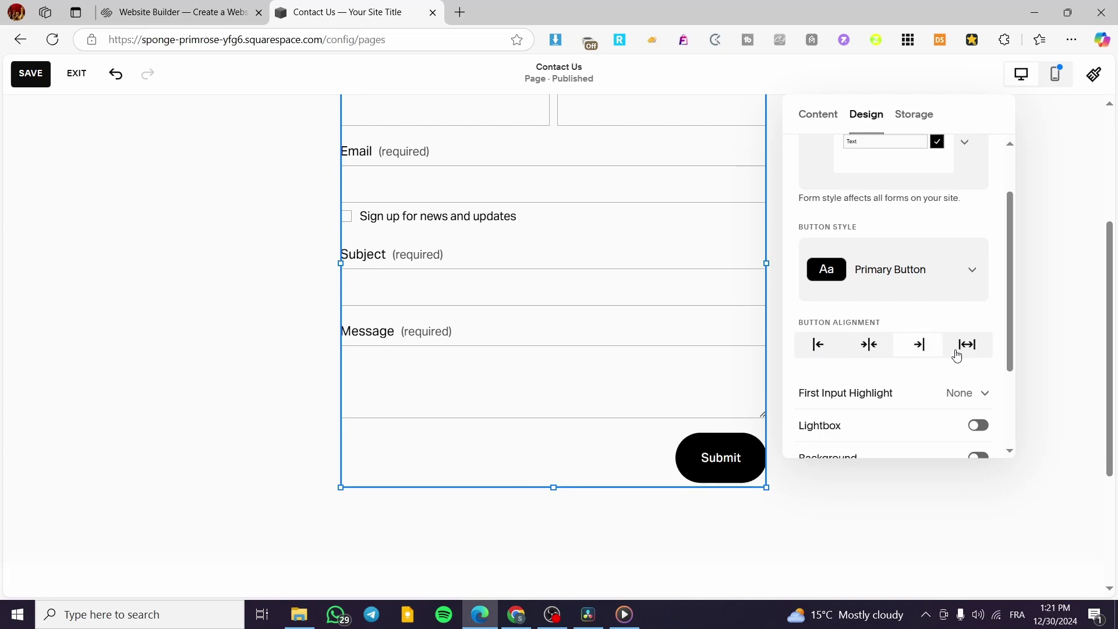
left_click(967, 352)
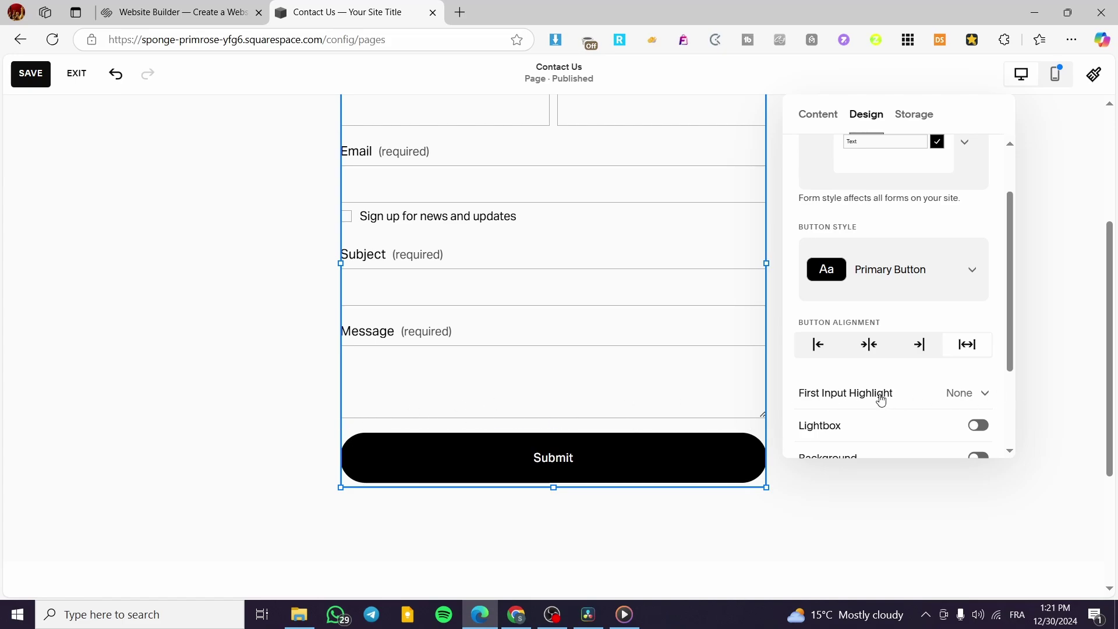
Look at the First Input Highlight options, and turn the form's Lightbox setting on and back off.
scroll(882, 401, "down", 3)
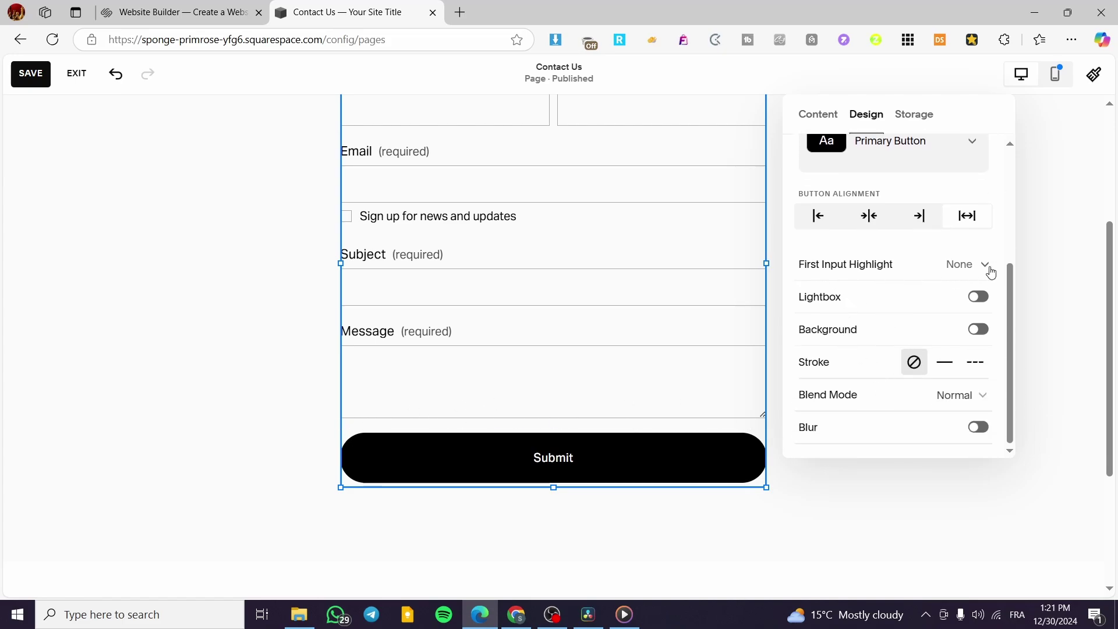
left_click(972, 263)
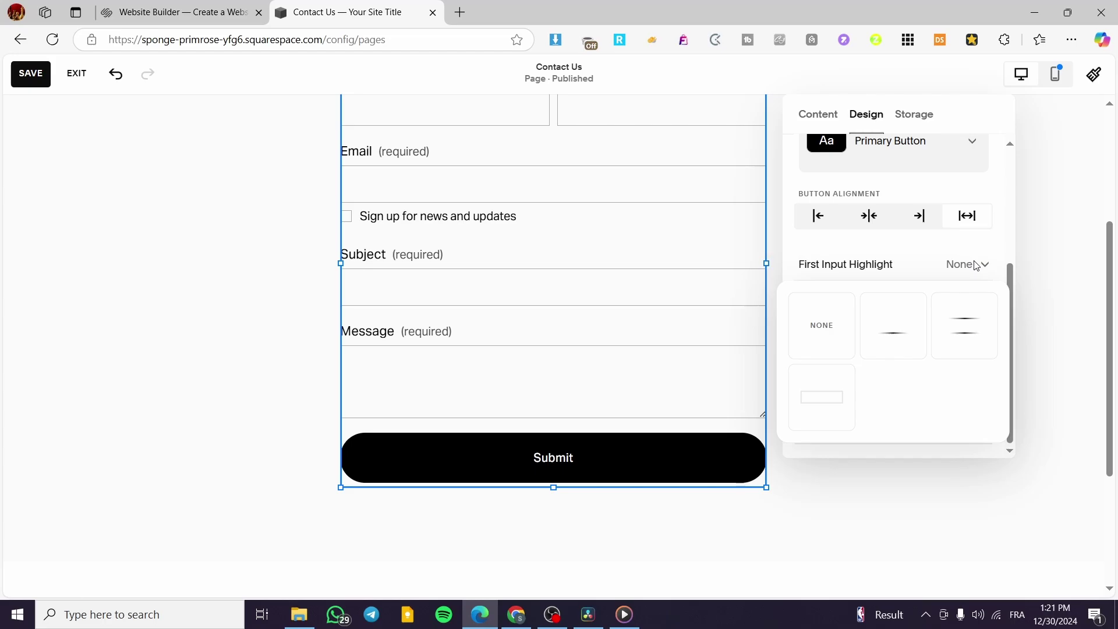
left_click(977, 265)
left_click(978, 297)
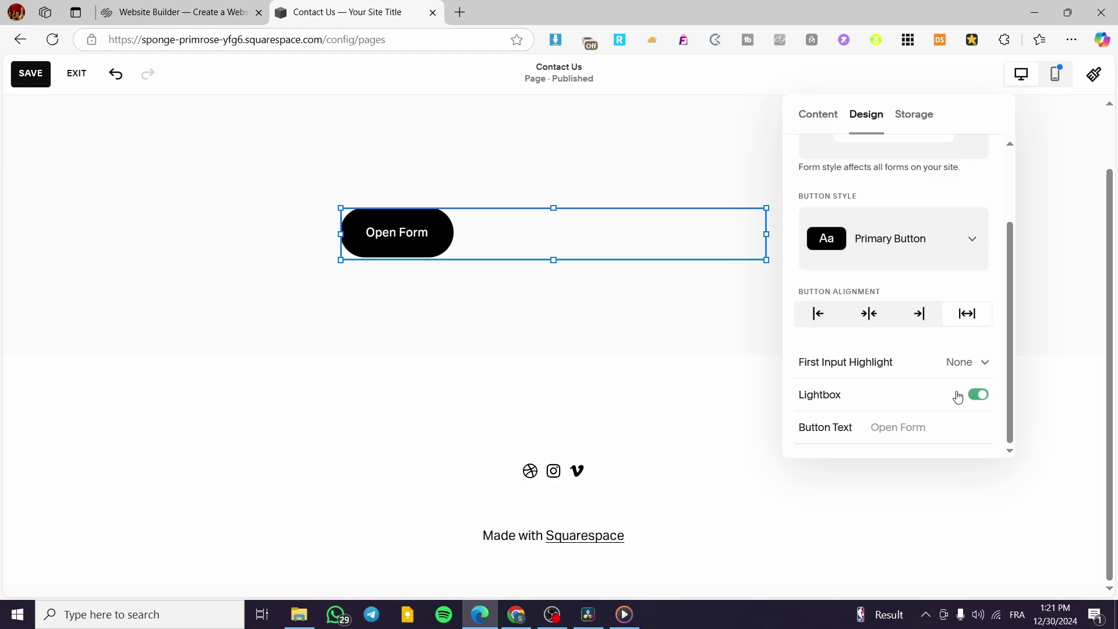
left_click(993, 397)
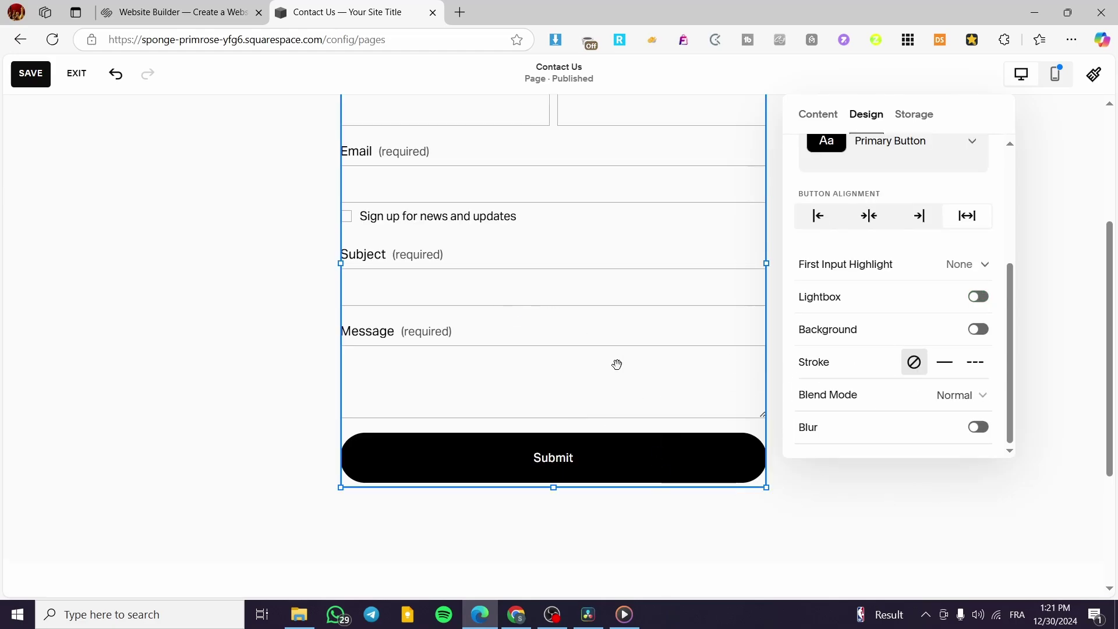
Enable the form's background and set its colour to the light gray palette swatch.
left_click(968, 332)
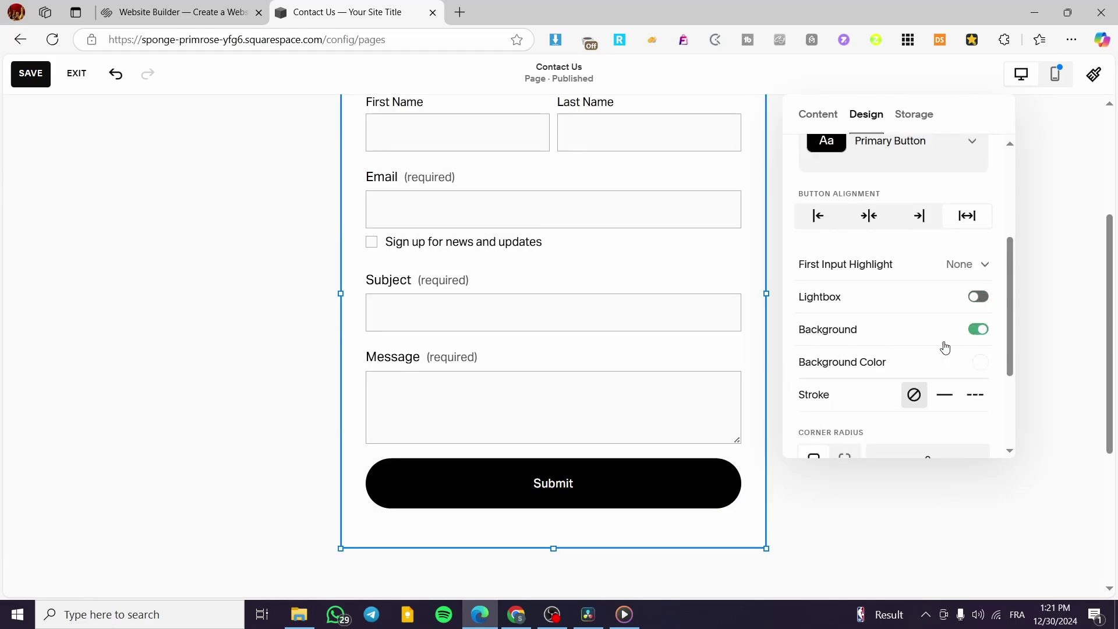
left_click(979, 370)
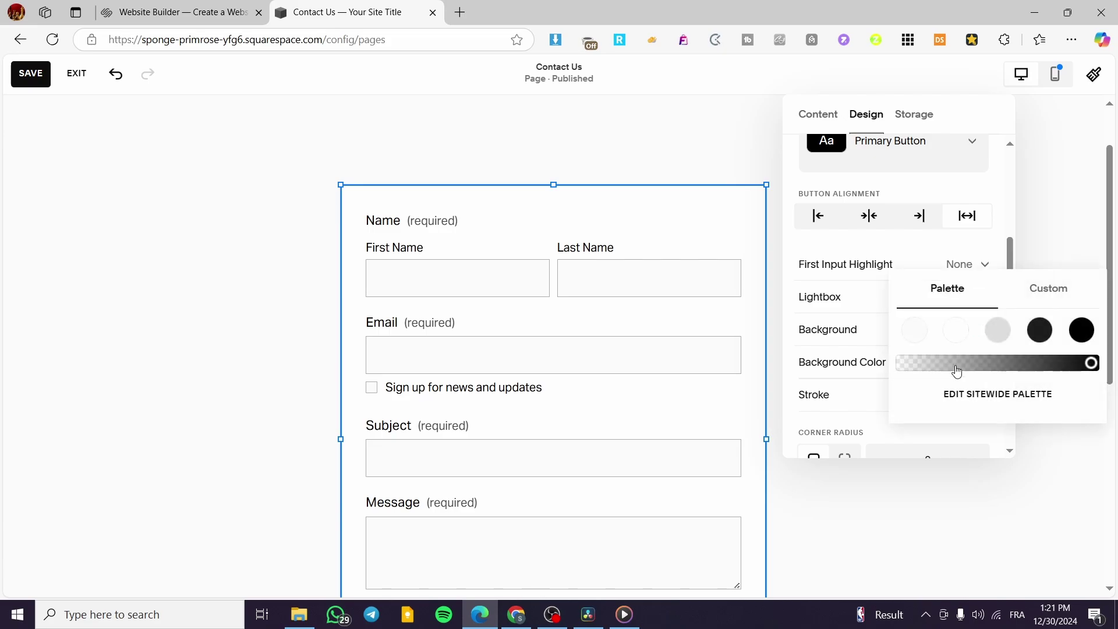
left_click(1040, 330)
left_click(1091, 337)
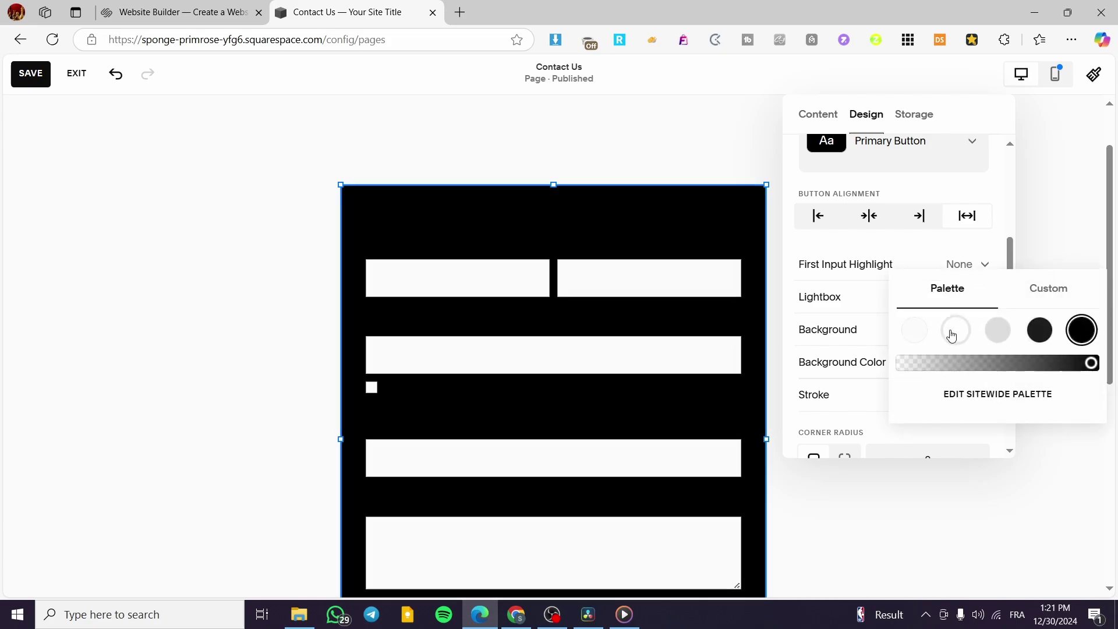
left_click(953, 330)
left_click(909, 330)
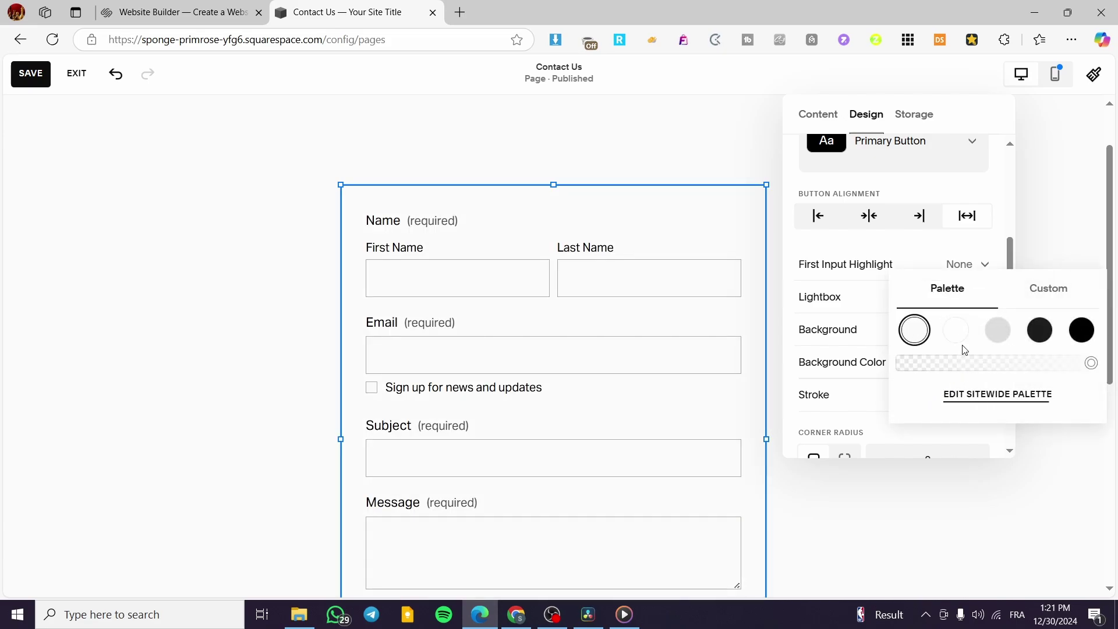
left_click(996, 330)
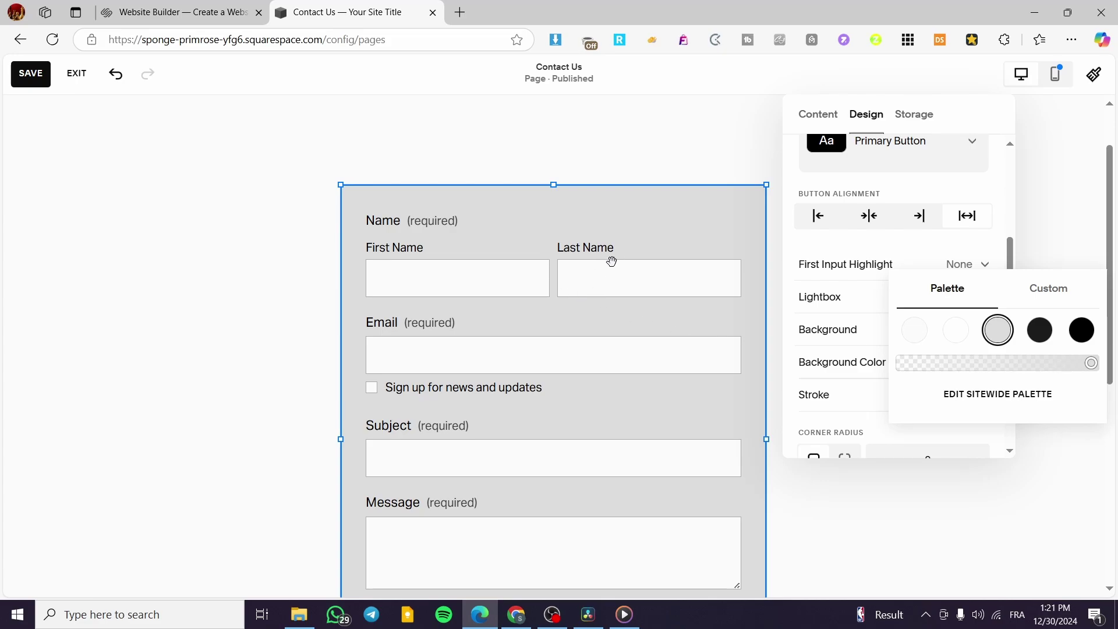
left_click(851, 329)
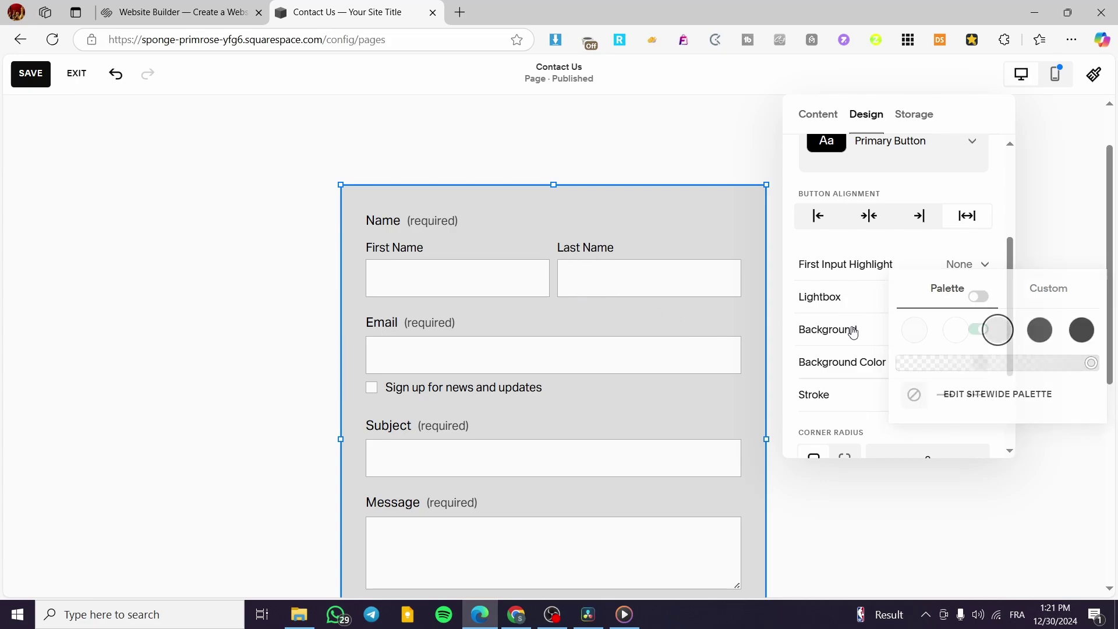
left_click(977, 329)
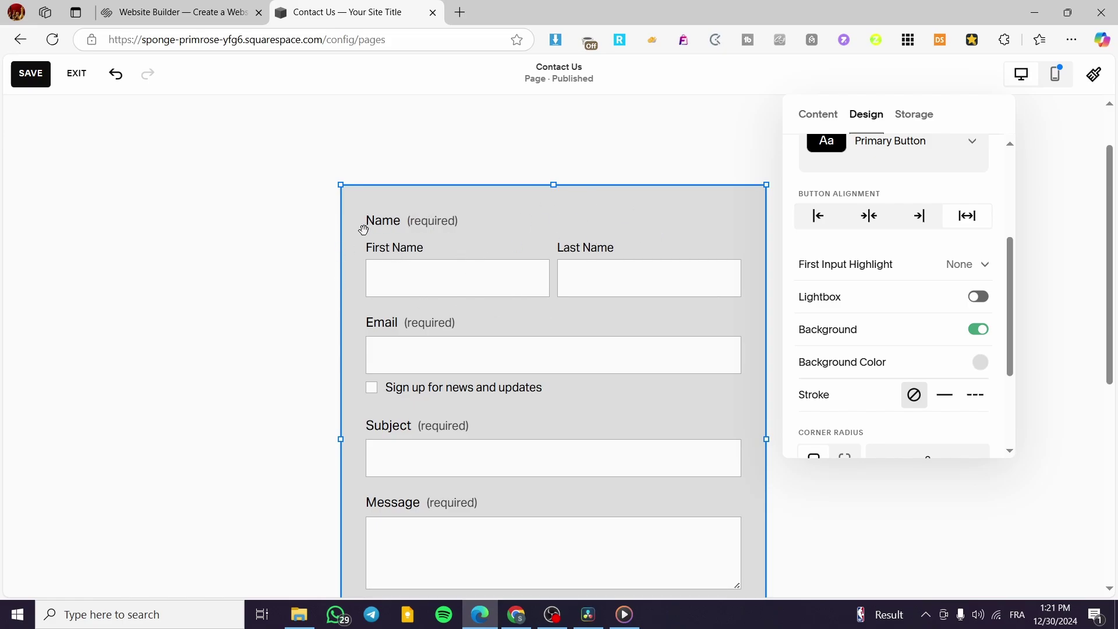
Try a solid stroke around the form and set the stroke back to none.
scroll(926, 356, "down", 1)
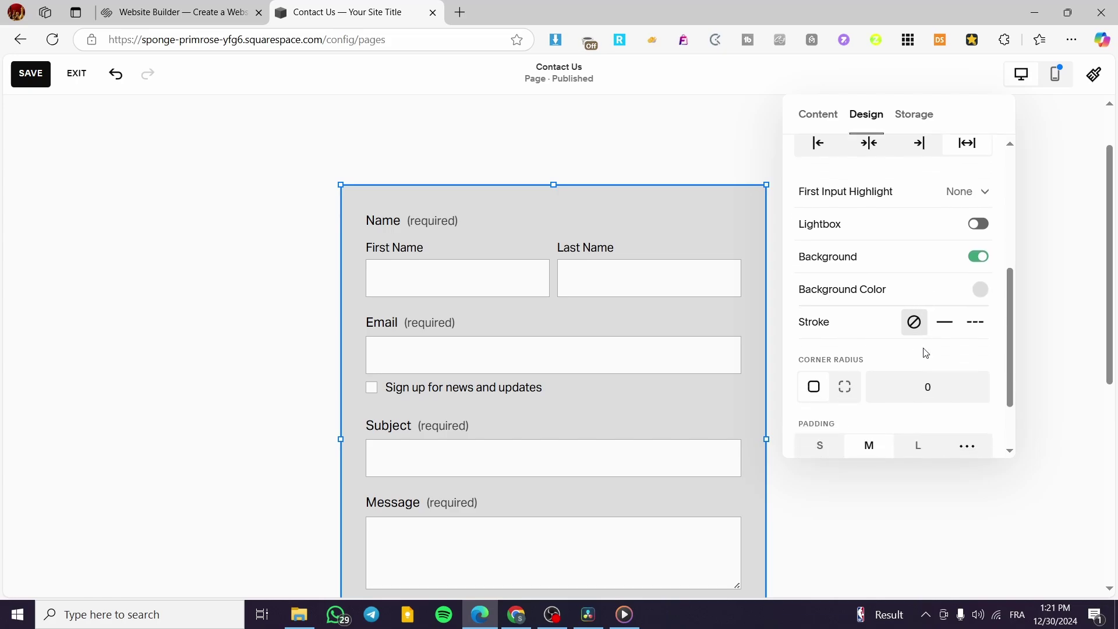
left_click(941, 328)
left_click(914, 324)
Set a uniform corner radius of 2 for the form's background.
scroll(910, 382, "down", 1)
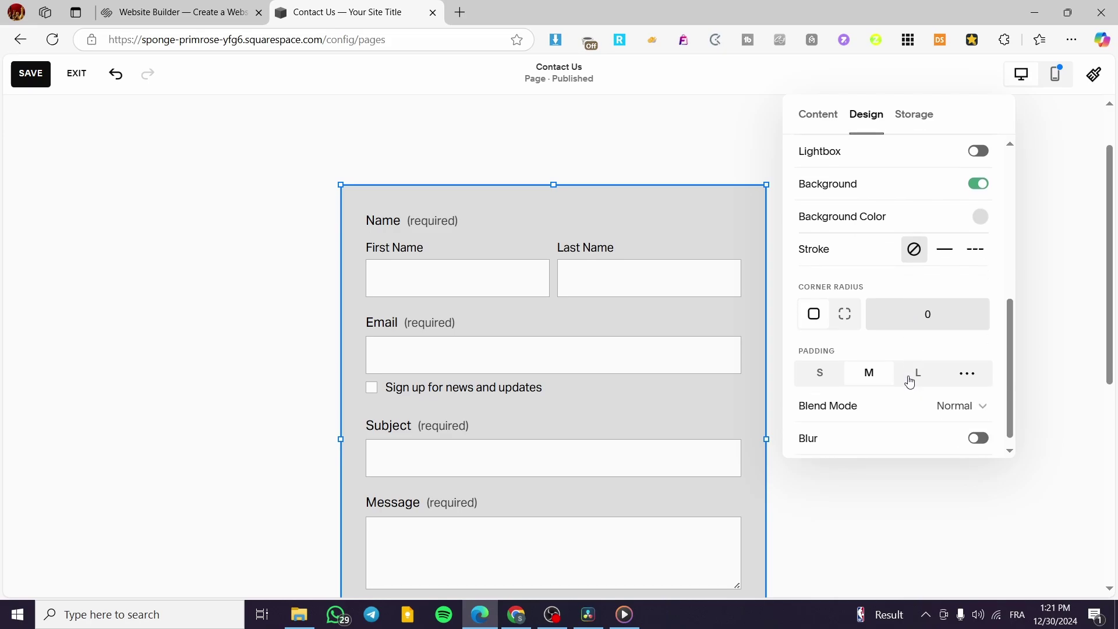
left_click(852, 322)
left_click(815, 317)
left_click(936, 317)
double_click(932, 315)
type("2")
Try the Overlay blend mode and another one on the form, and set the blend mode back to Normal.
scroll(830, 410, "down", 1)
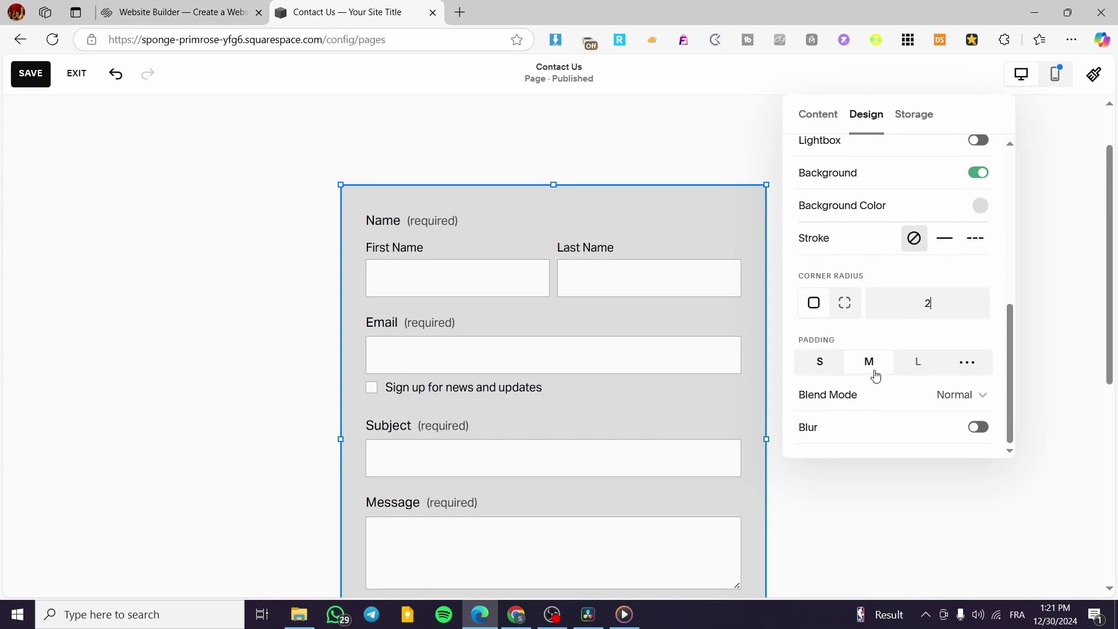
left_click(952, 406)
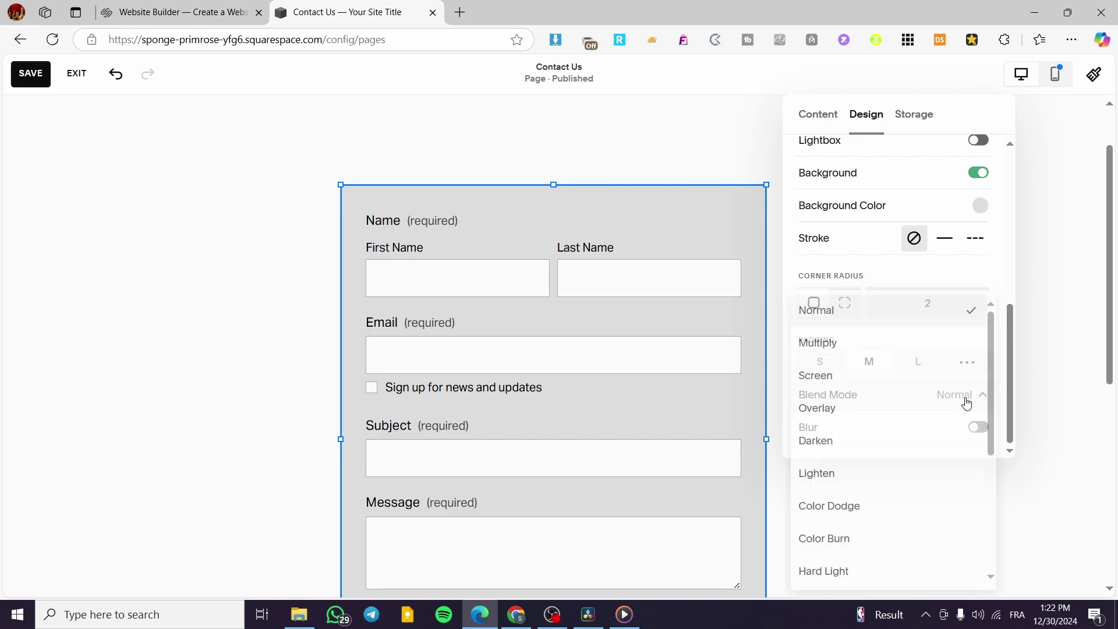
left_click(944, 421)
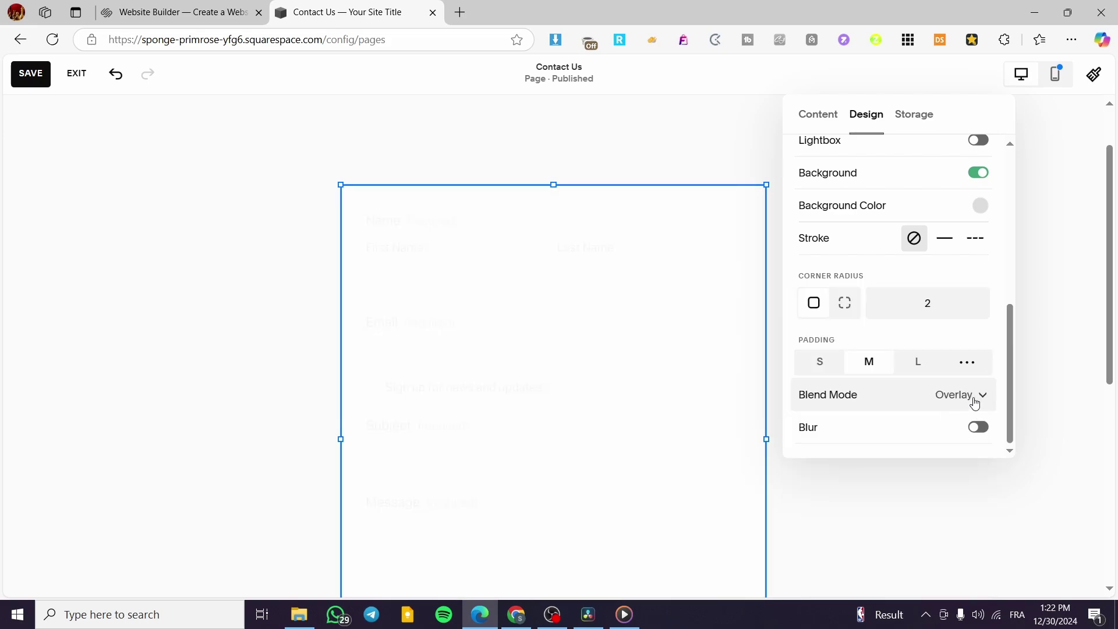
left_click(980, 391)
left_click(899, 449)
left_click(958, 400)
left_click(941, 242)
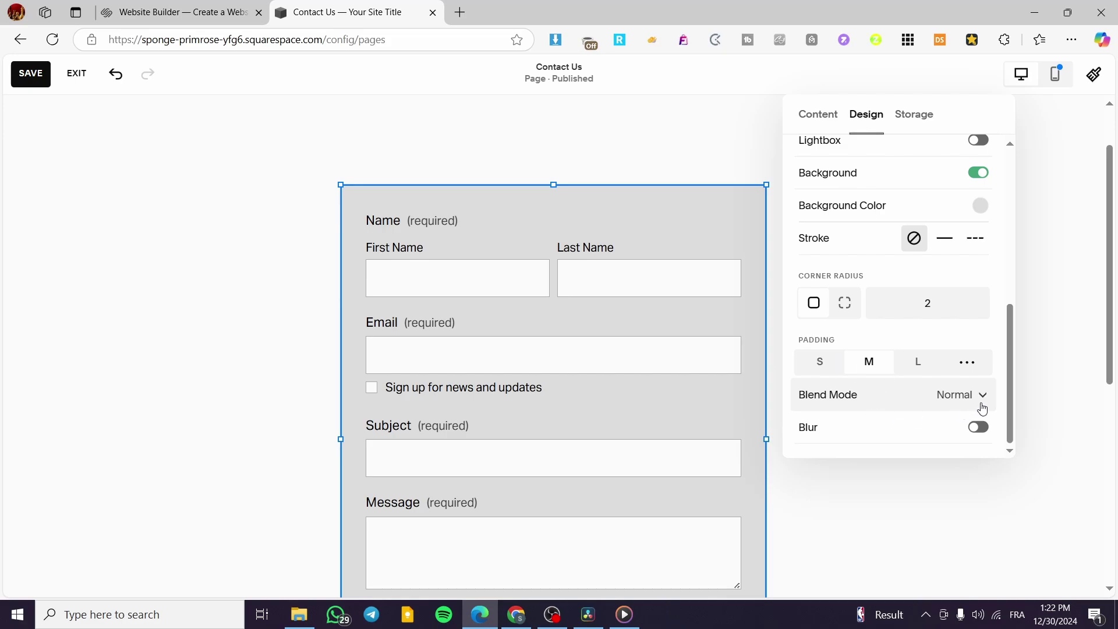
Turn the form's Blur effect on and back off.
left_click(984, 432)
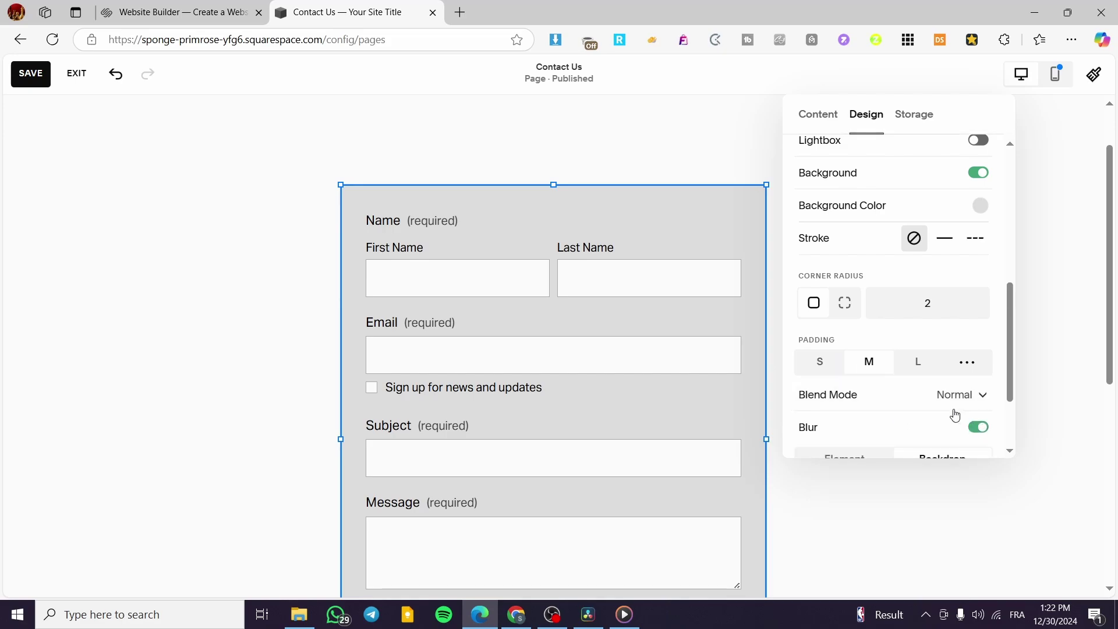
scroll(939, 410, "down", 2)
left_click(980, 320)
Review the form's storage settings, including the Additional Storage options.
scroll(908, 268, "up", 10)
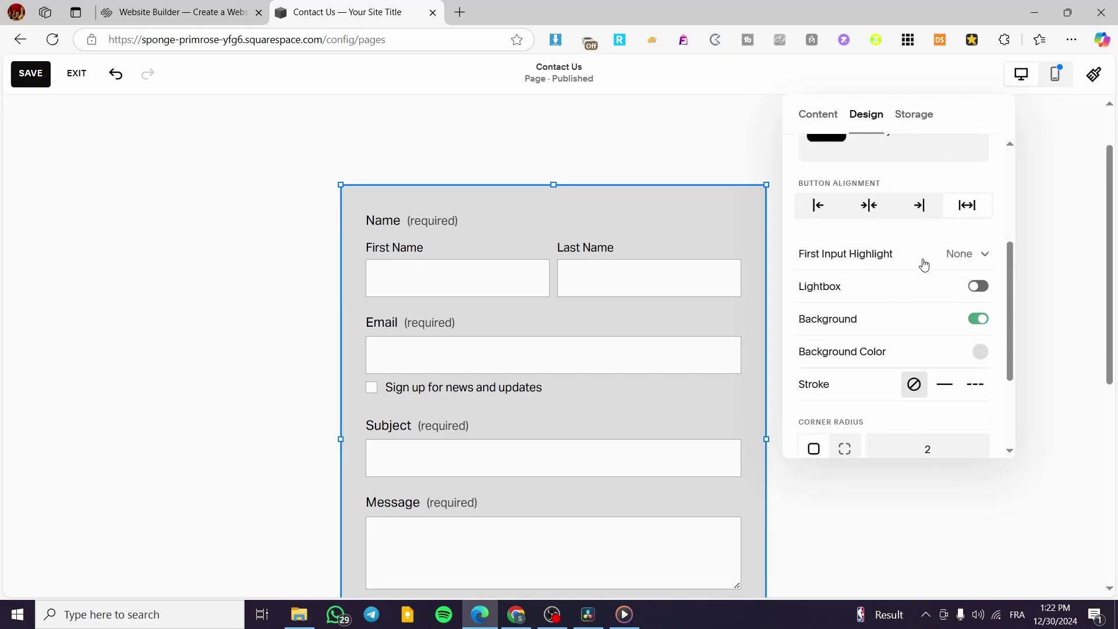
left_click(912, 116)
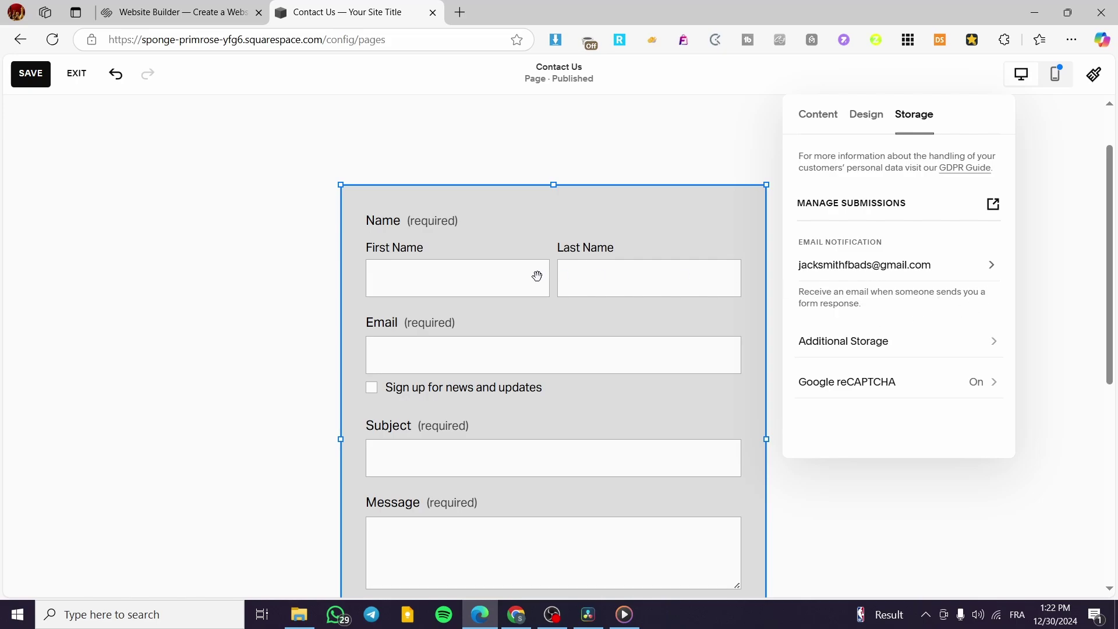
left_click(916, 343)
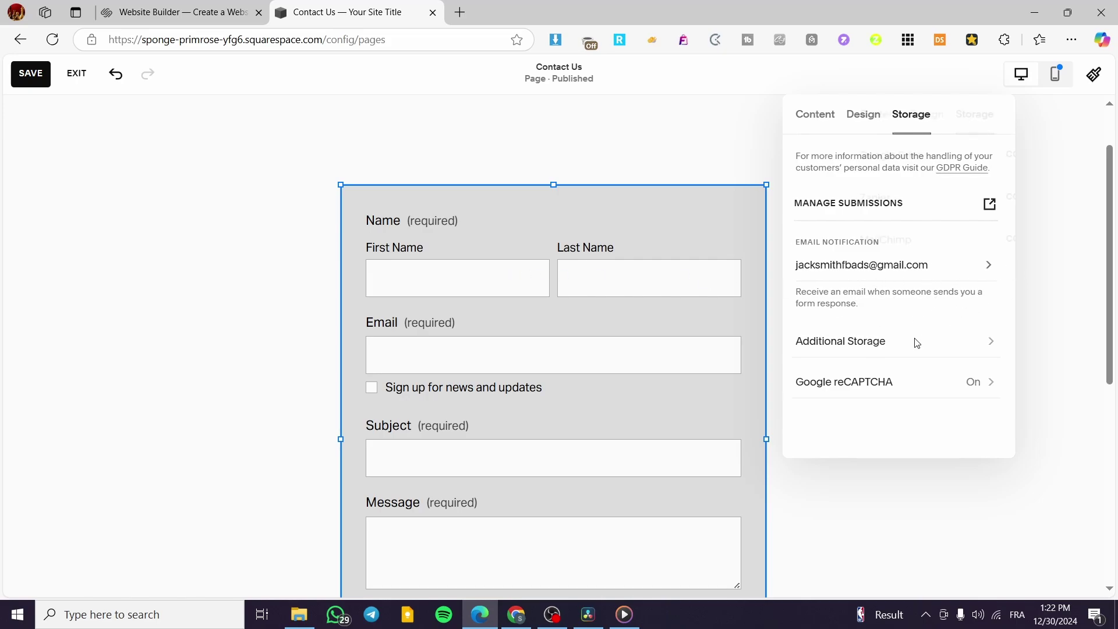
left_click(799, 113)
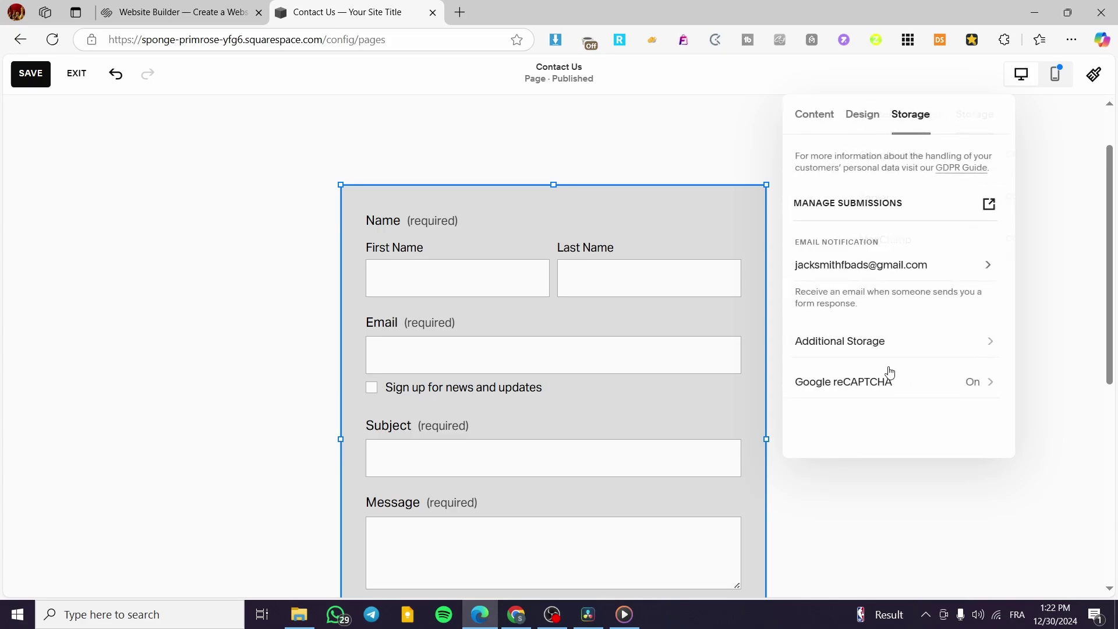
Check which services can be connected as additional storage for the form, then close its settings and look over the form.
left_click(881, 346)
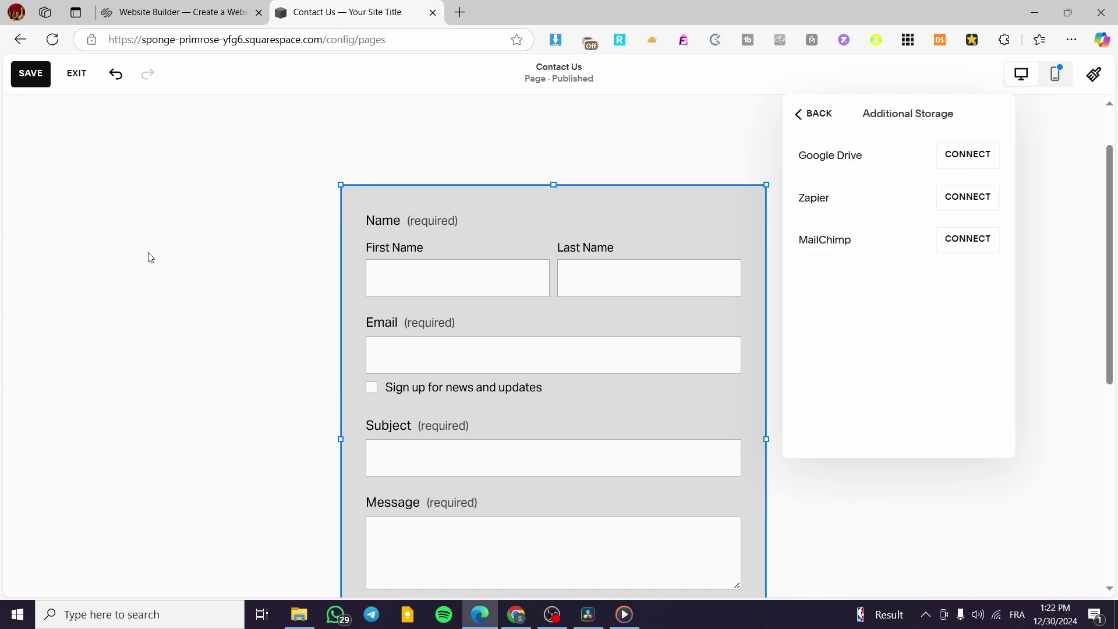
left_click(799, 113)
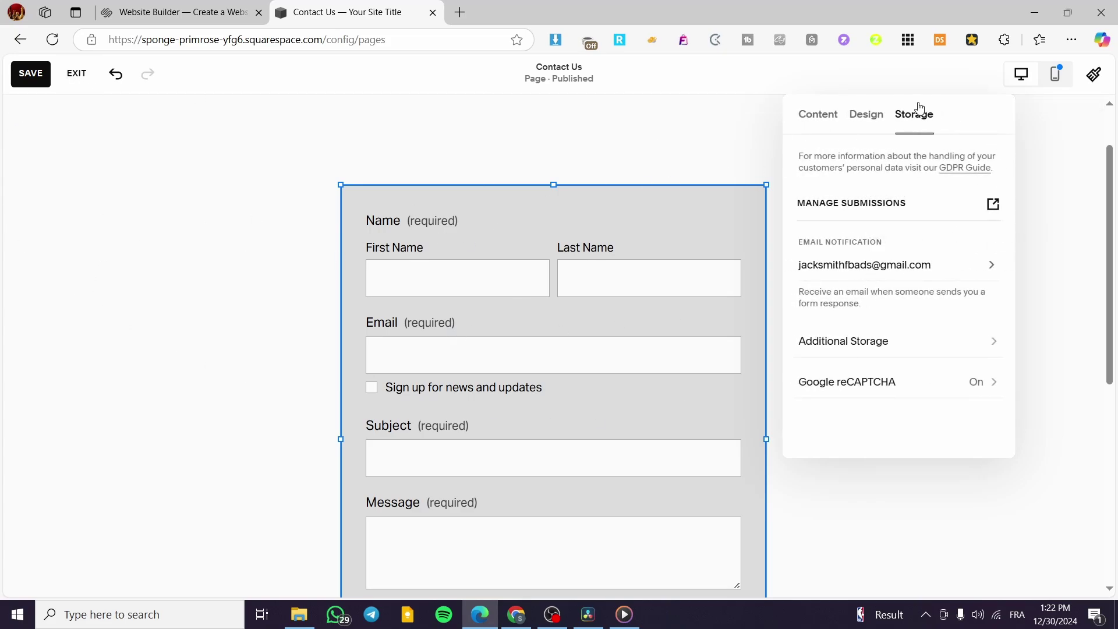
left_click(1074, 369)
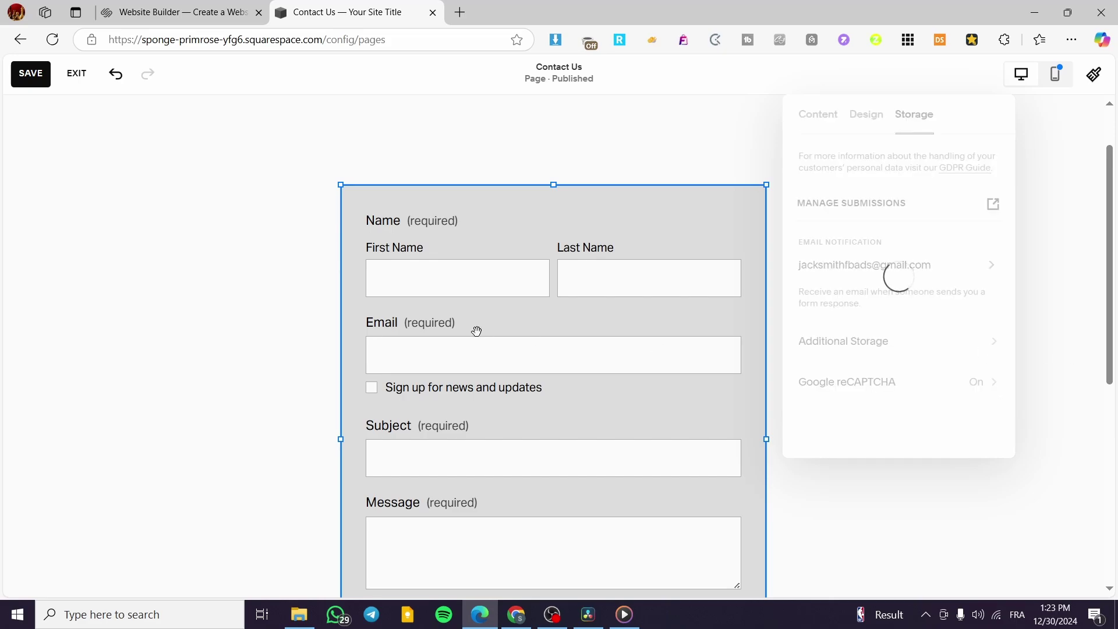
scroll(528, 246, "down", 3)
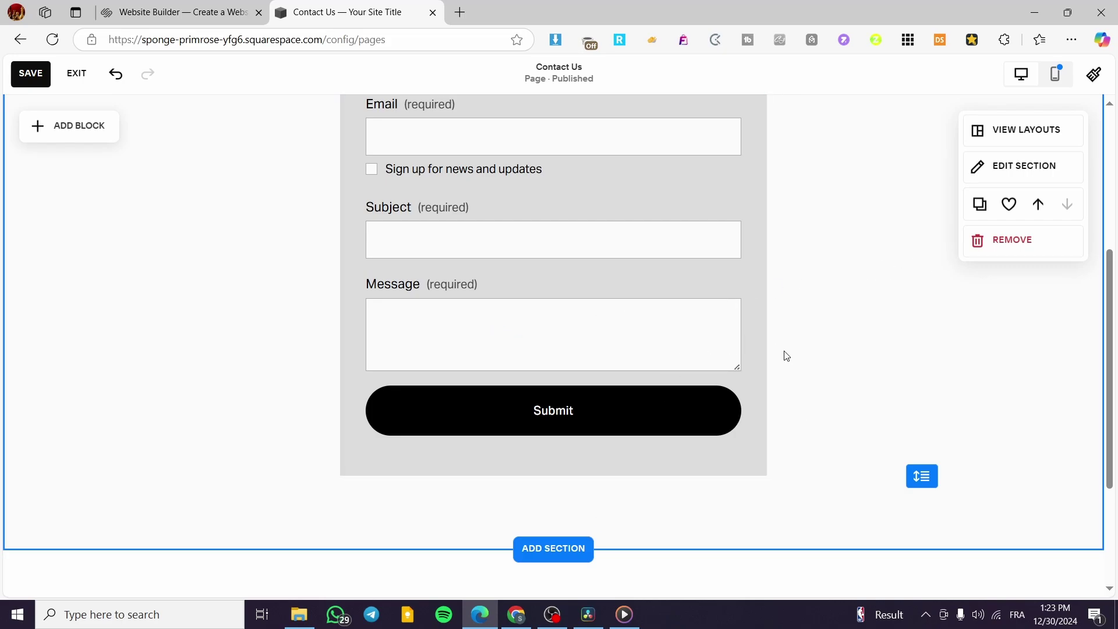
scroll(729, 411, "up", 3)
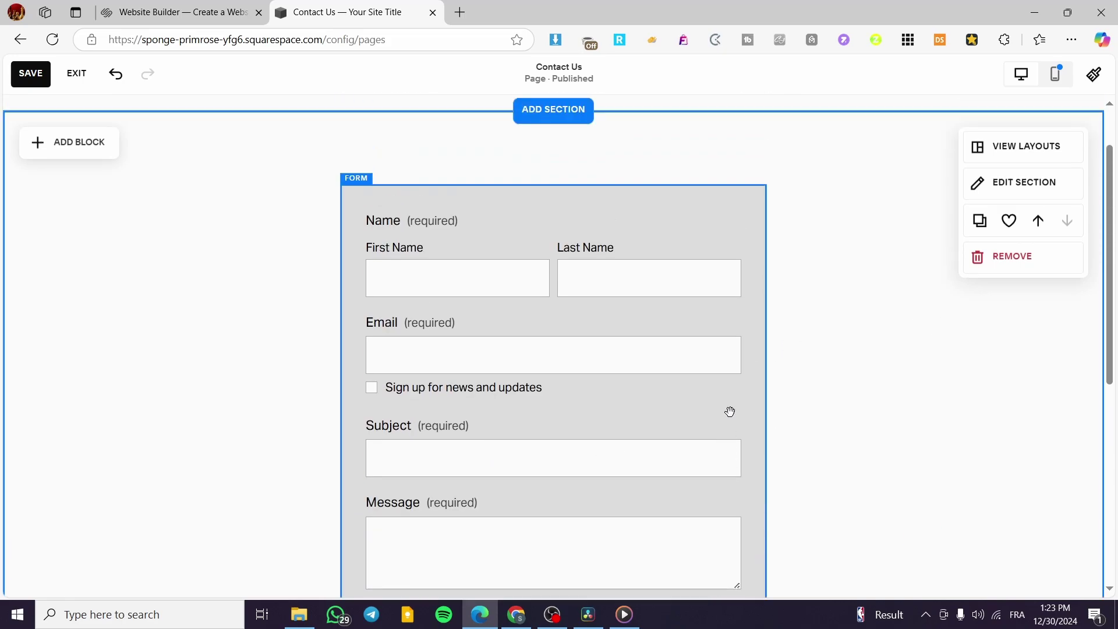
Give the contact form's section an Art background, using the first curved-wave design.
left_click(1048, 183)
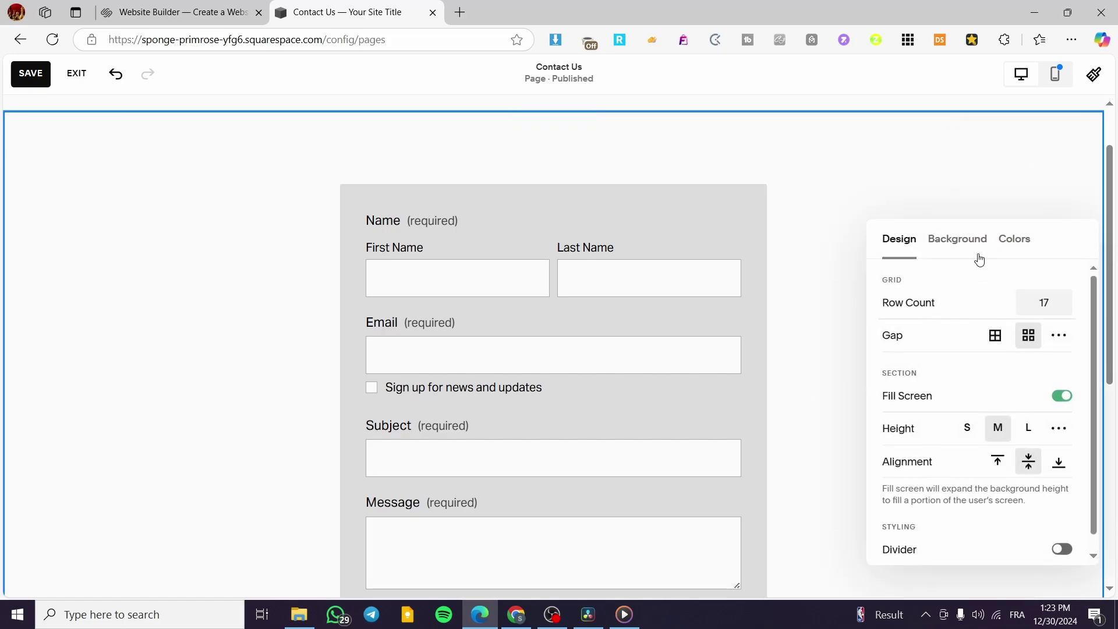
left_click(966, 241)
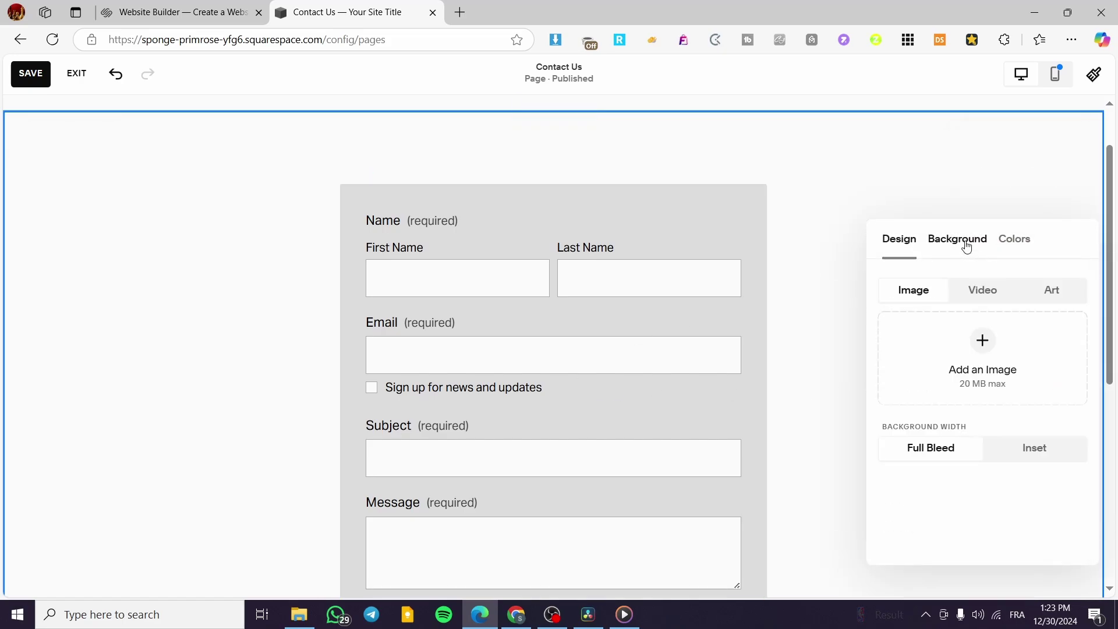
left_click(1042, 291)
left_click(1009, 356)
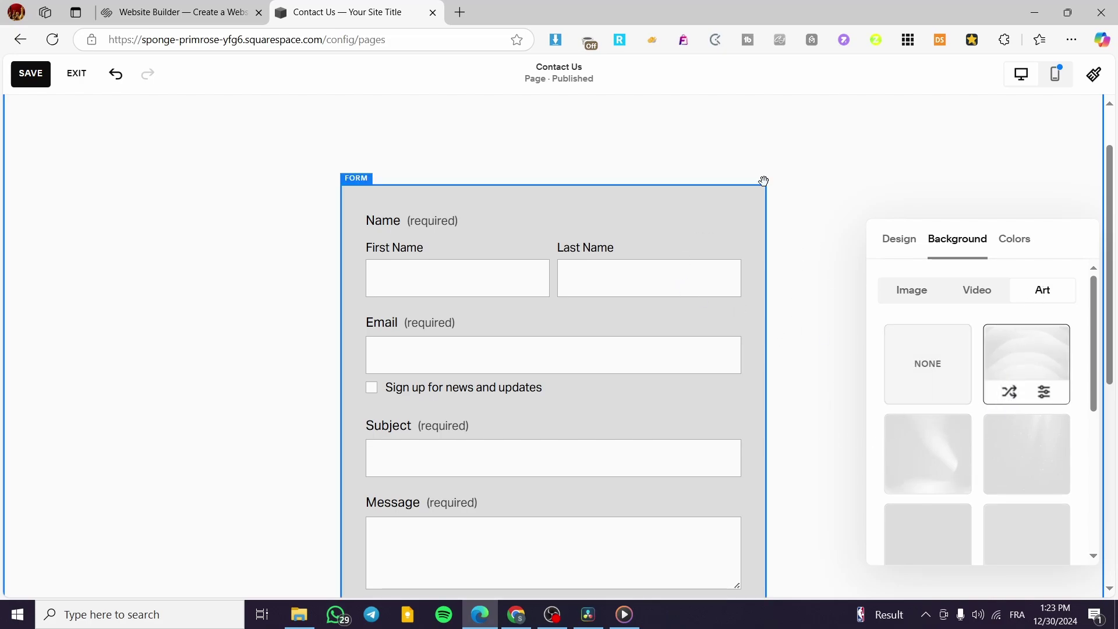
left_click(804, 276)
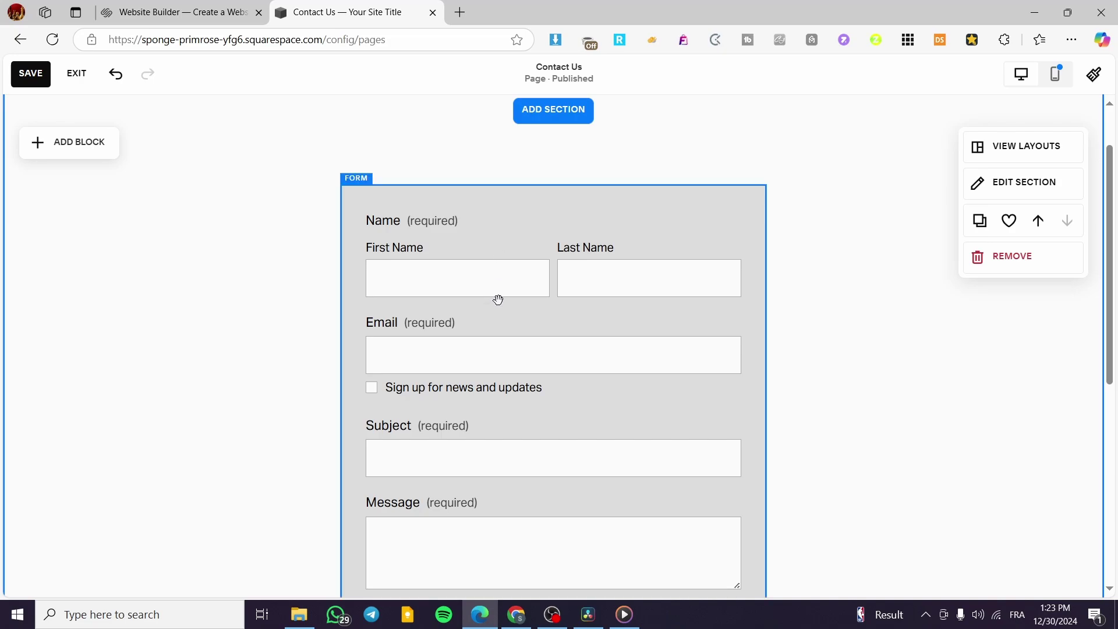
Save the changes to the Contact Us page and exit editing.
scroll(607, 340, "down", 4)
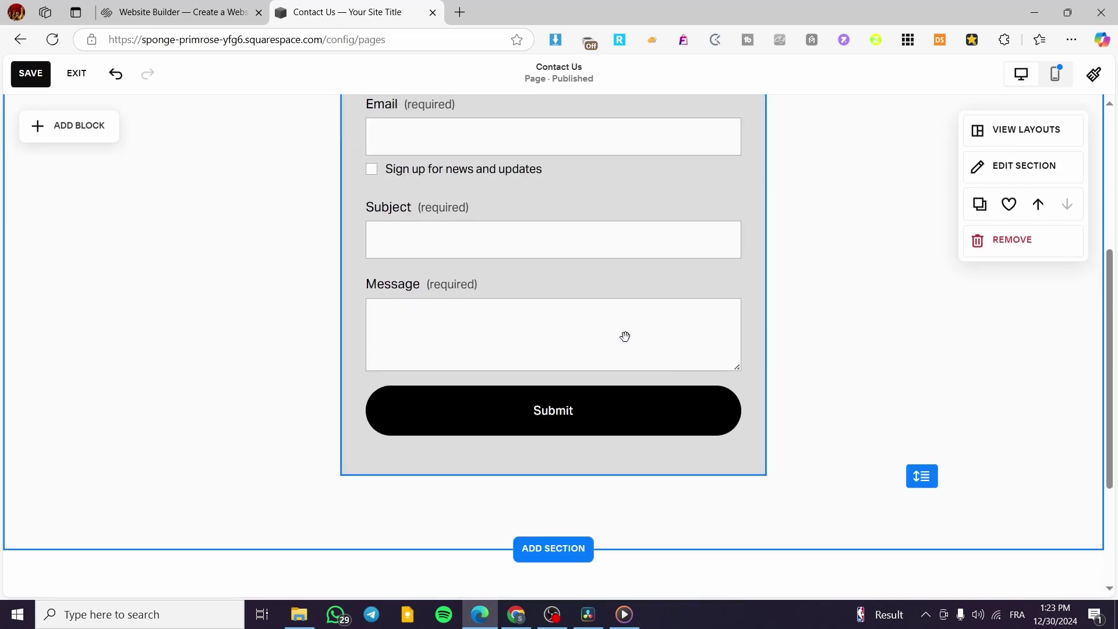
scroll(447, 345, "up", 5)
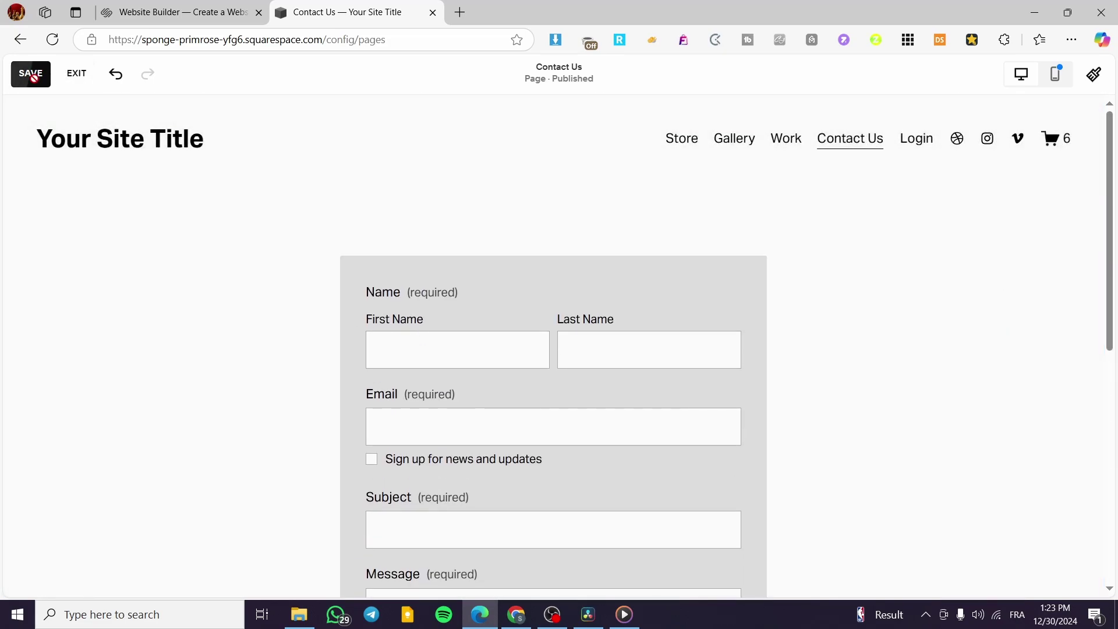
left_click(32, 75)
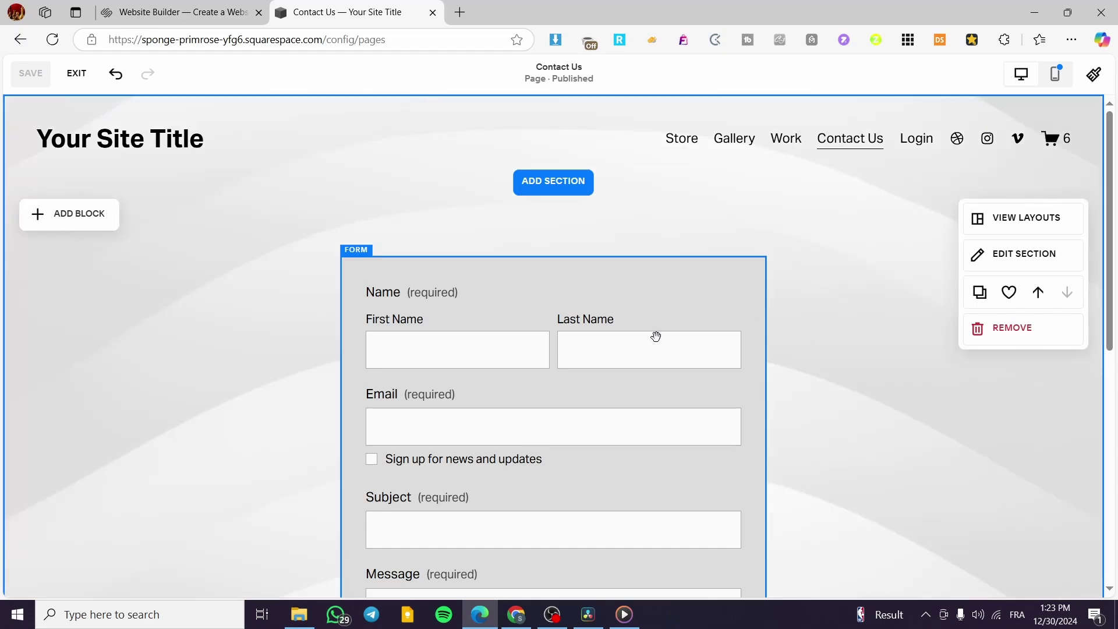
left_click(75, 74)
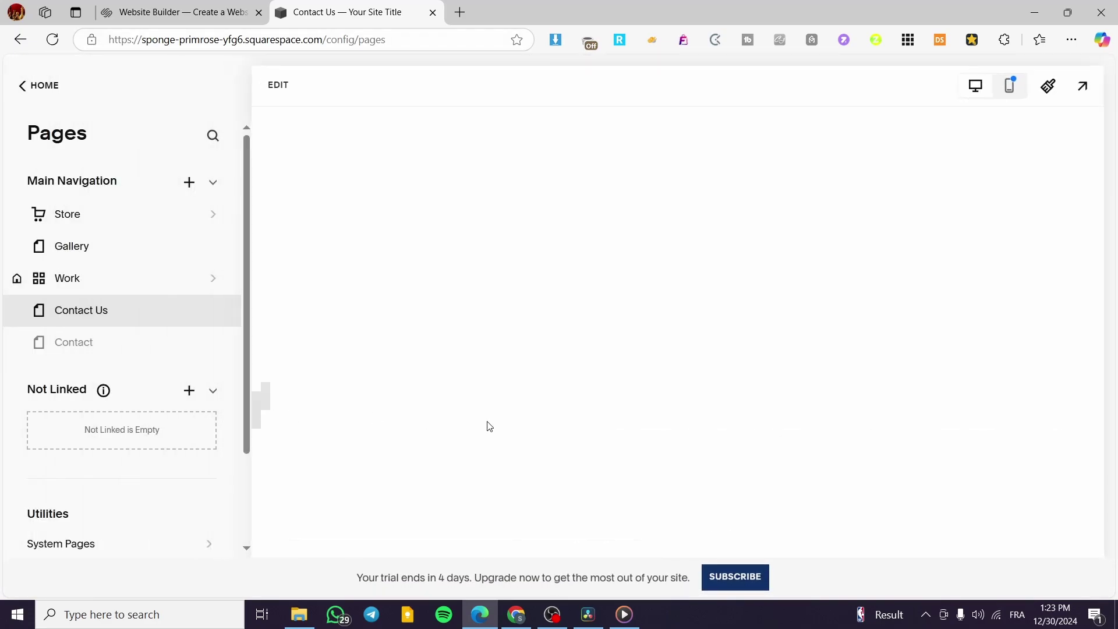
Reopen the Contact Us page for editing and start adding a section above the contact form from the Forms category.
left_click(275, 86)
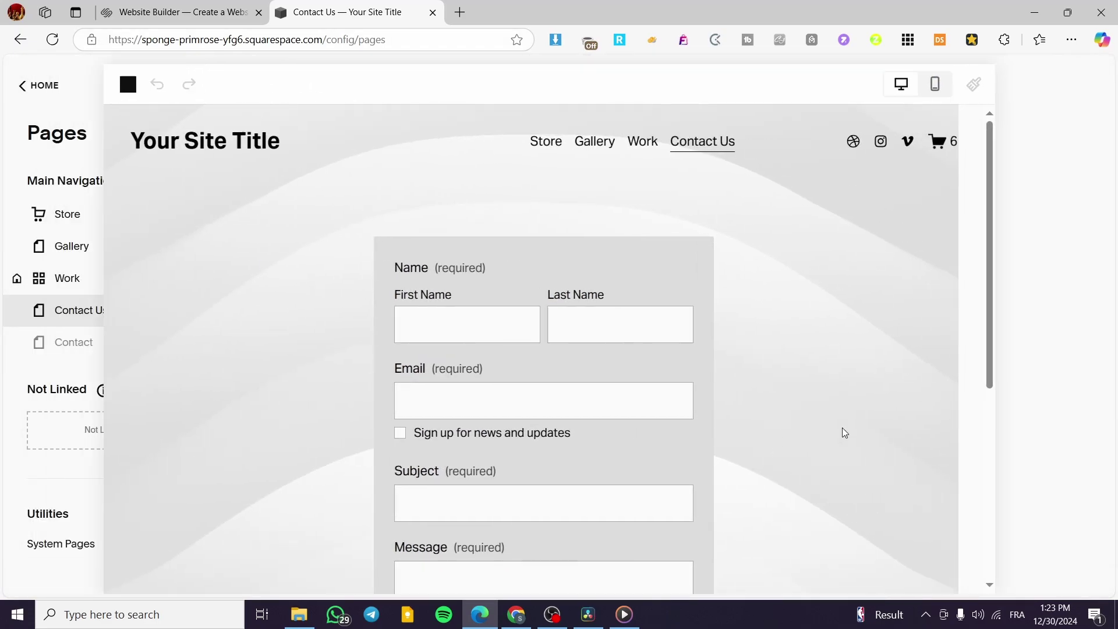
scroll(842, 427, "down", 6)
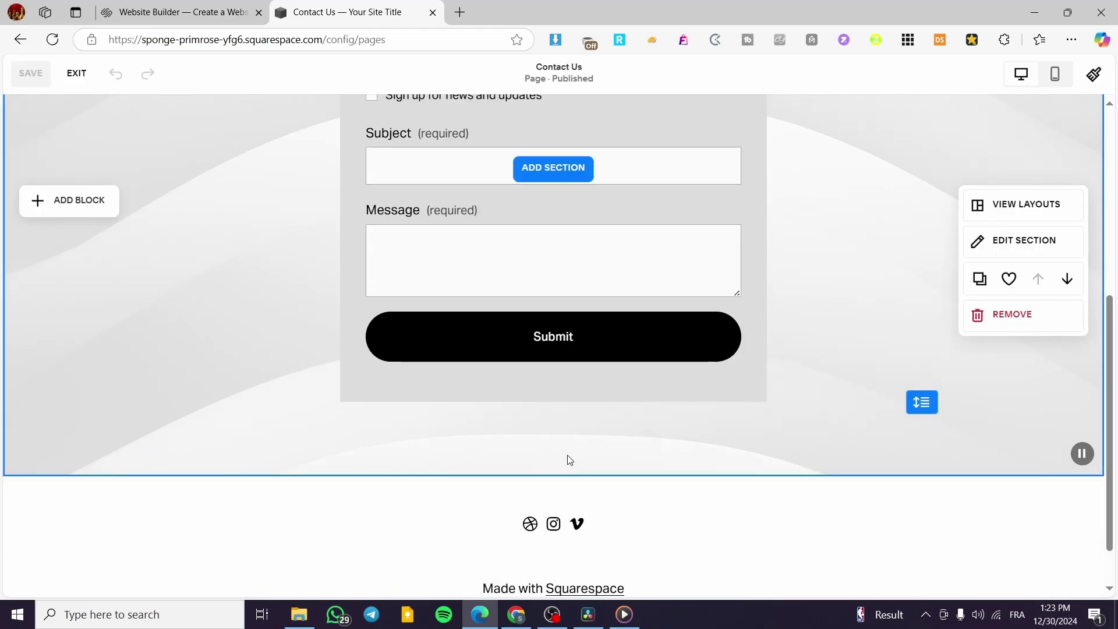
left_click(558, 170)
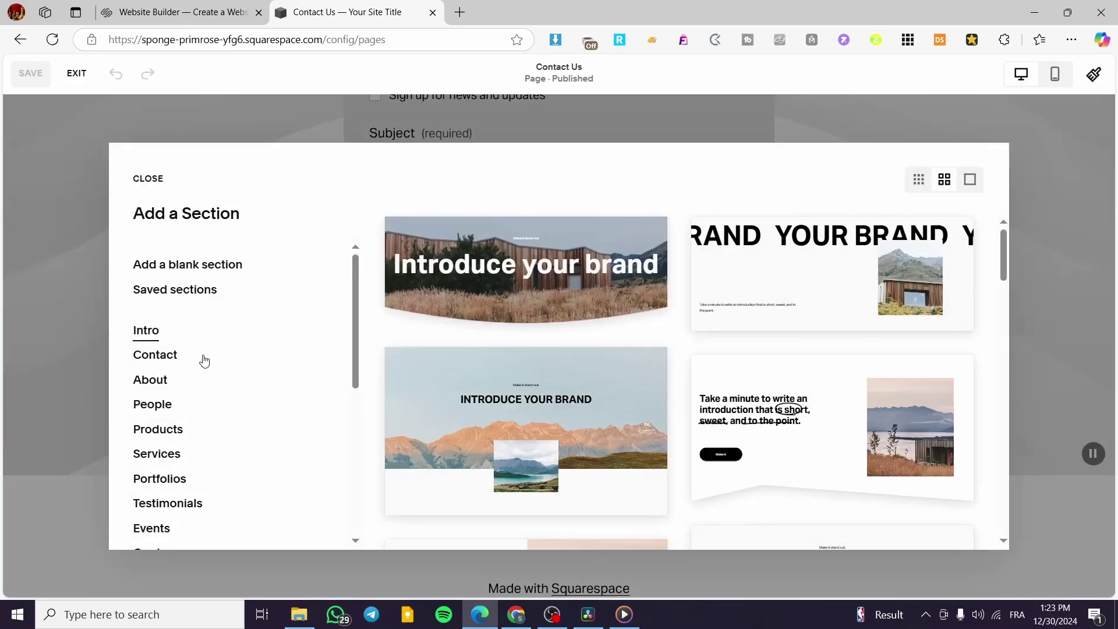
scroll(169, 373, "down", 2)
scroll(161, 376, "down", 2)
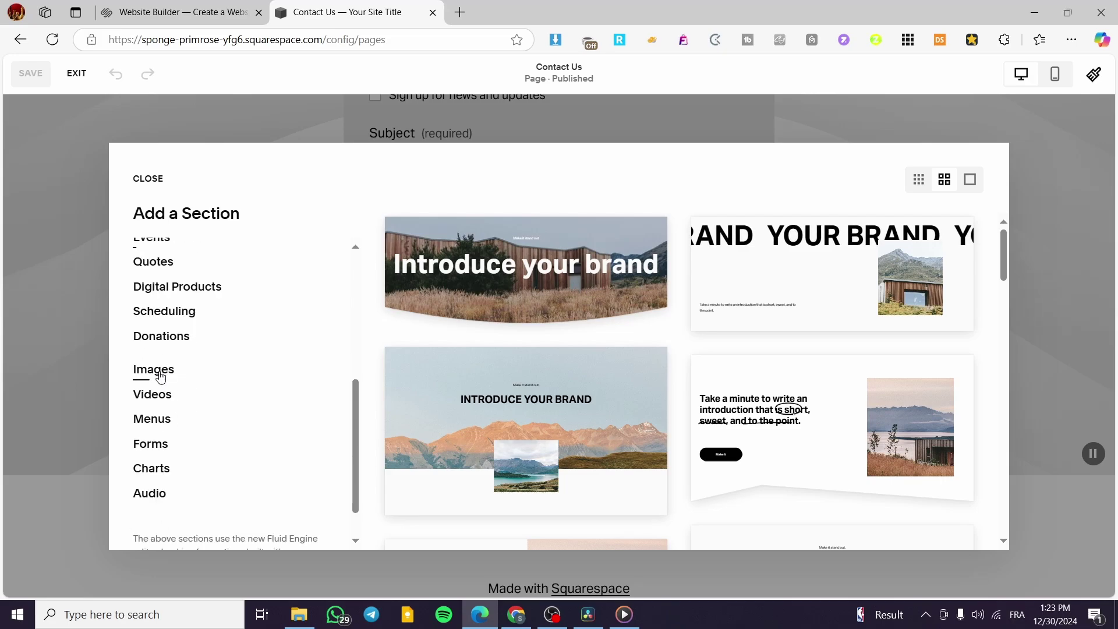
scroll(164, 442, "up", 1)
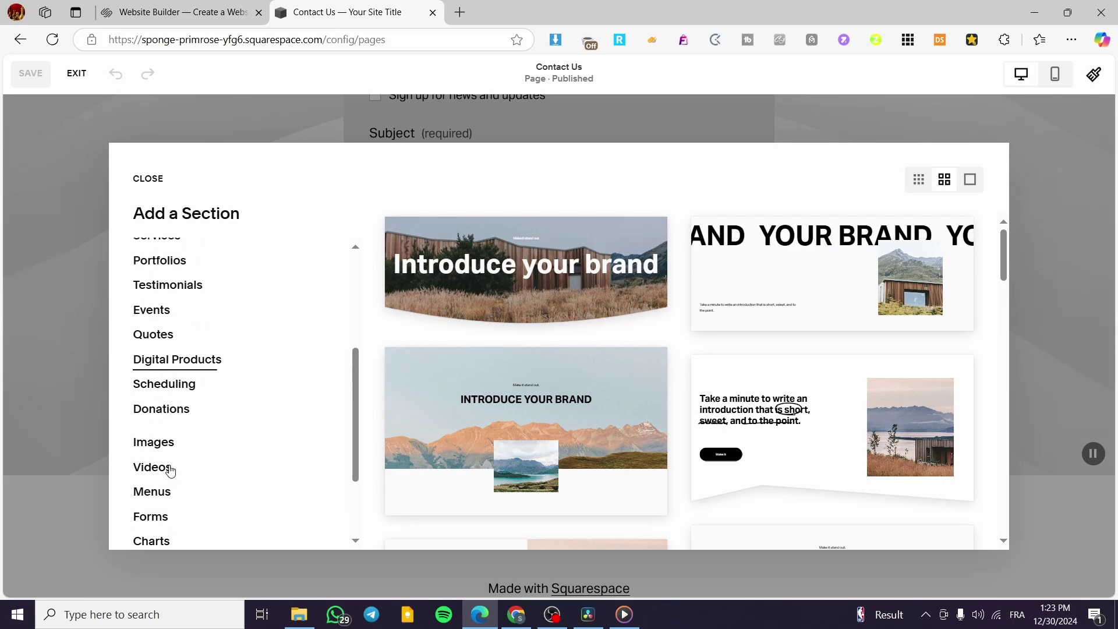
scroll(157, 478, "down", 3)
left_click(150, 401)
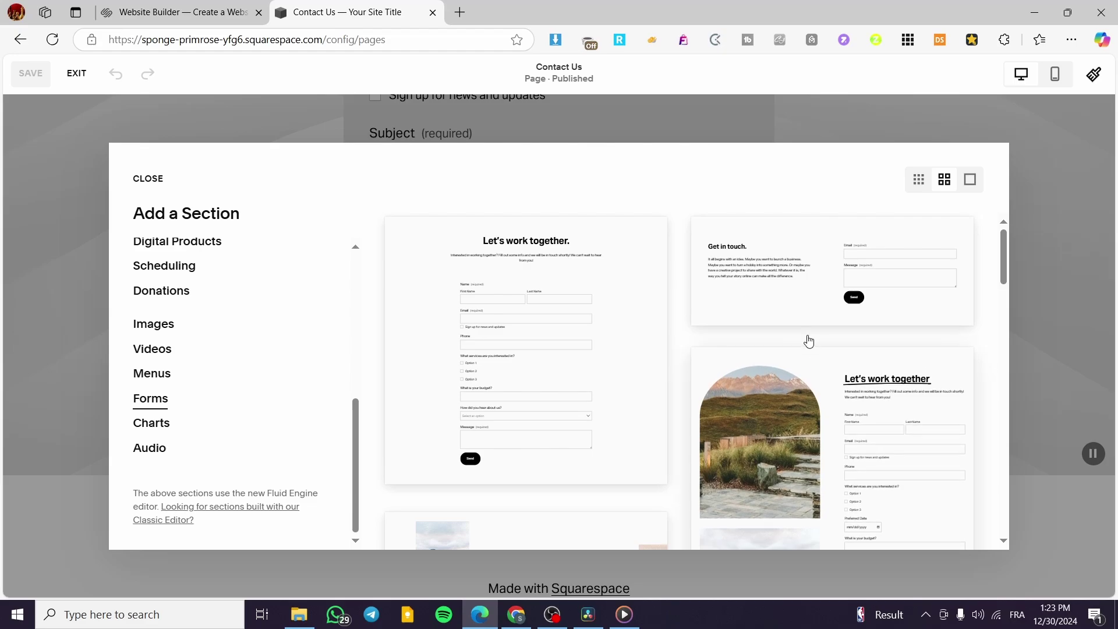
Add the "Let's work together" form section that has the form beside an arched landscape image and a lake image.
scroll(810, 366, "down", 5)
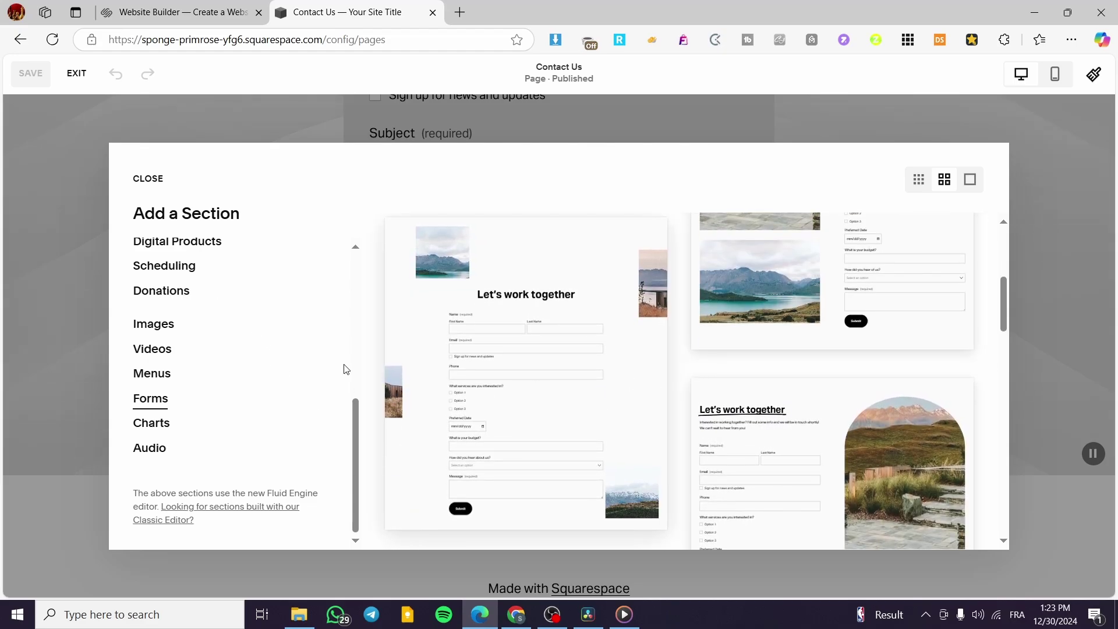
scroll(299, 372, "up", 5)
scroll(183, 332, "down", 5)
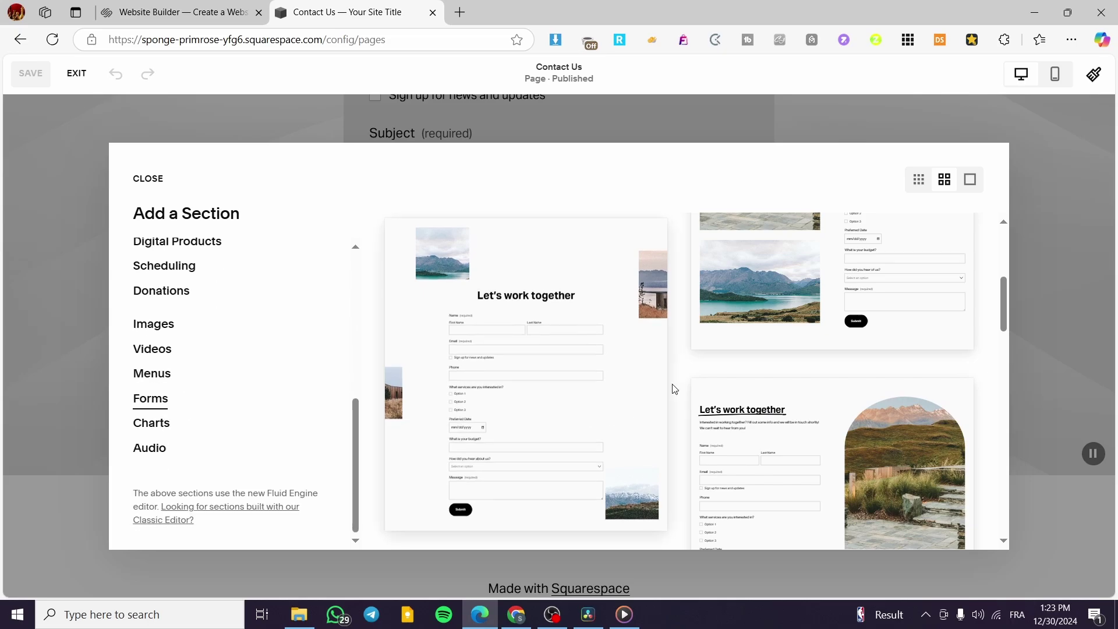
scroll(674, 389, "down", 4)
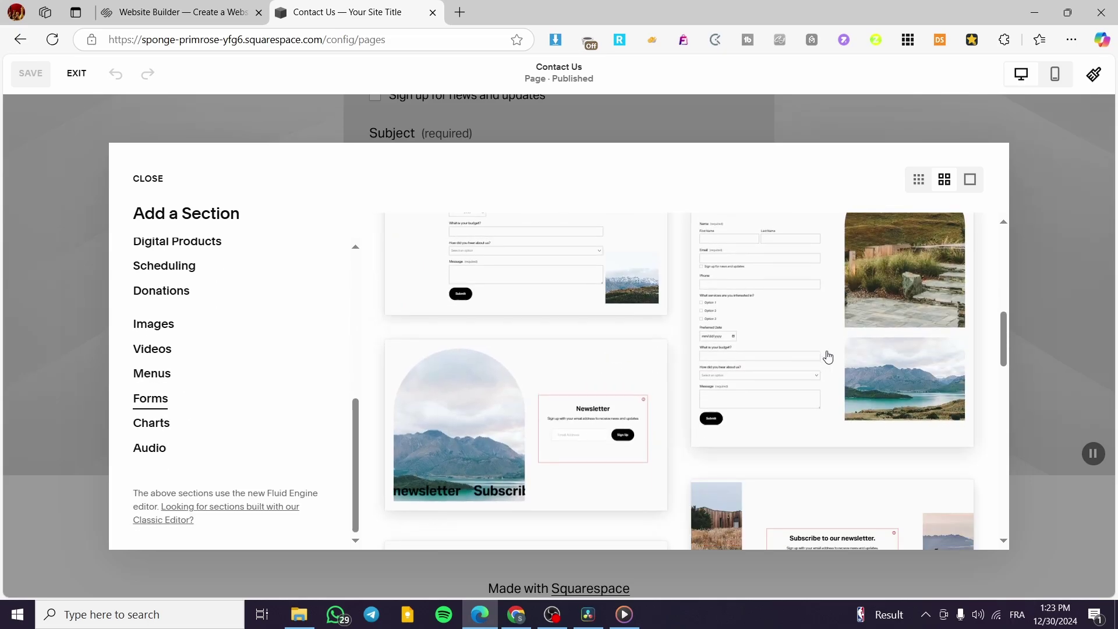
left_click(825, 354)
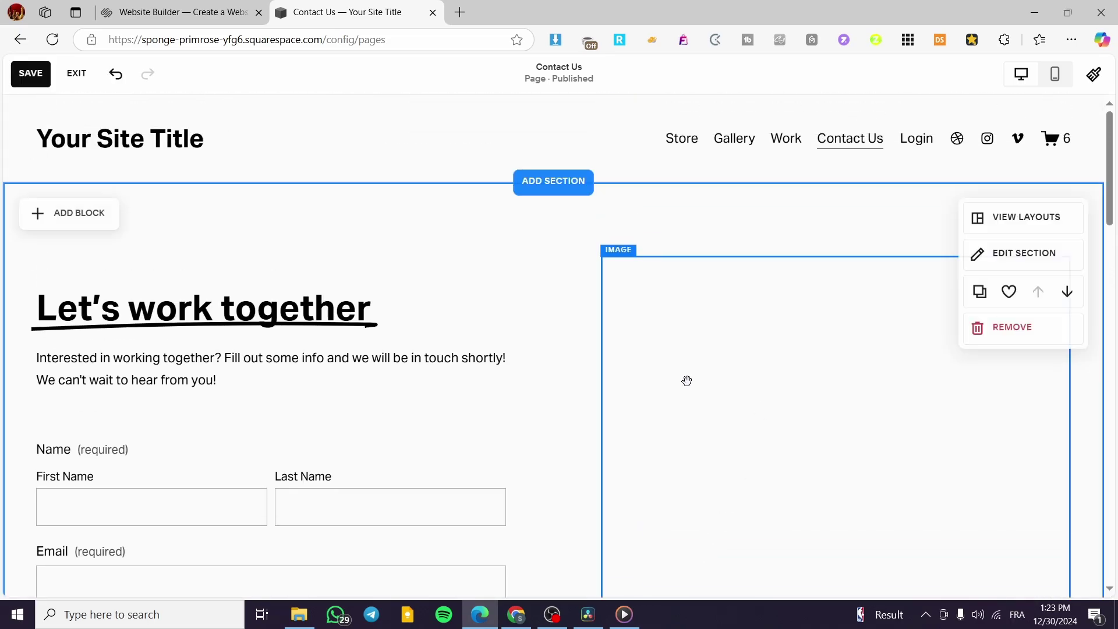
Examine the new "Let's work together" form and review its list of editable form fields.
scroll(342, 449, "down", 3)
left_click(221, 441)
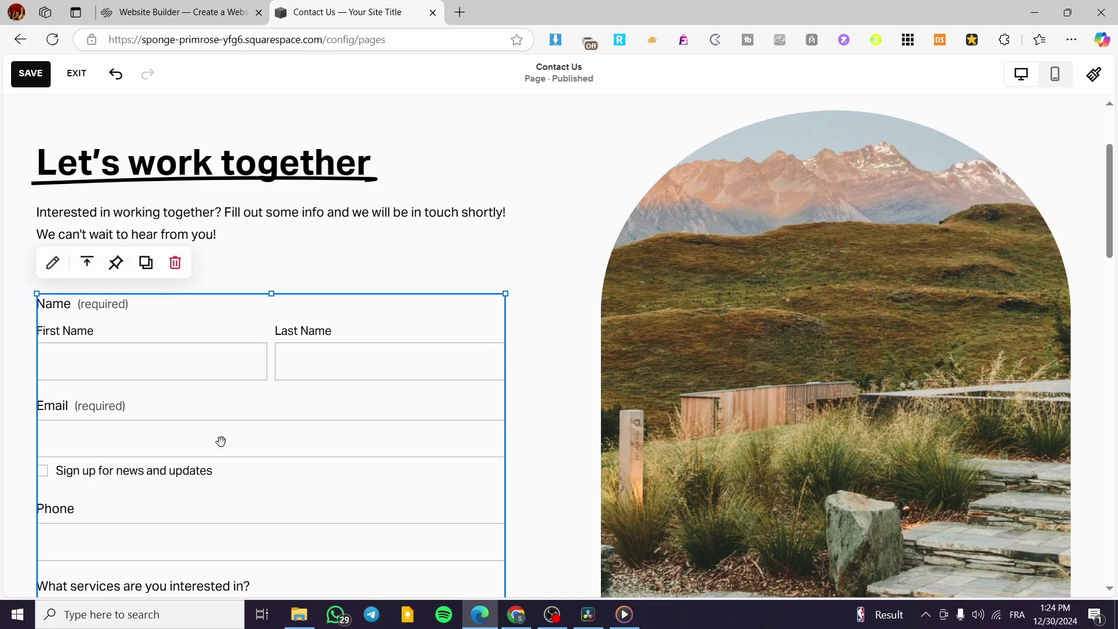
scroll(221, 442, "down", 4)
scroll(160, 499, "down", 3)
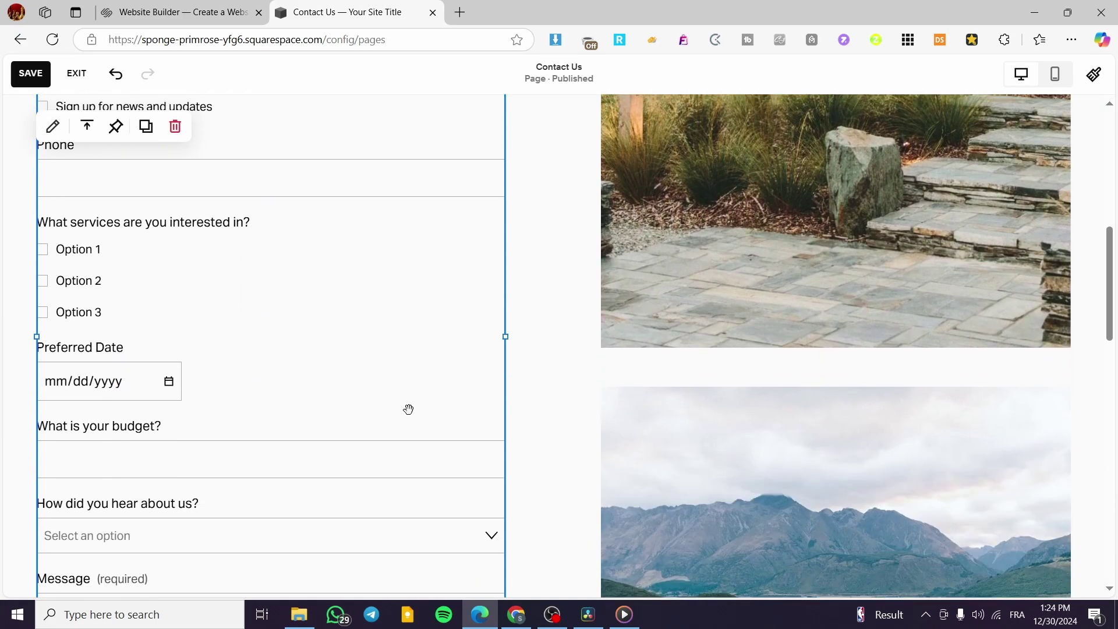
scroll(169, 429, "down", 3)
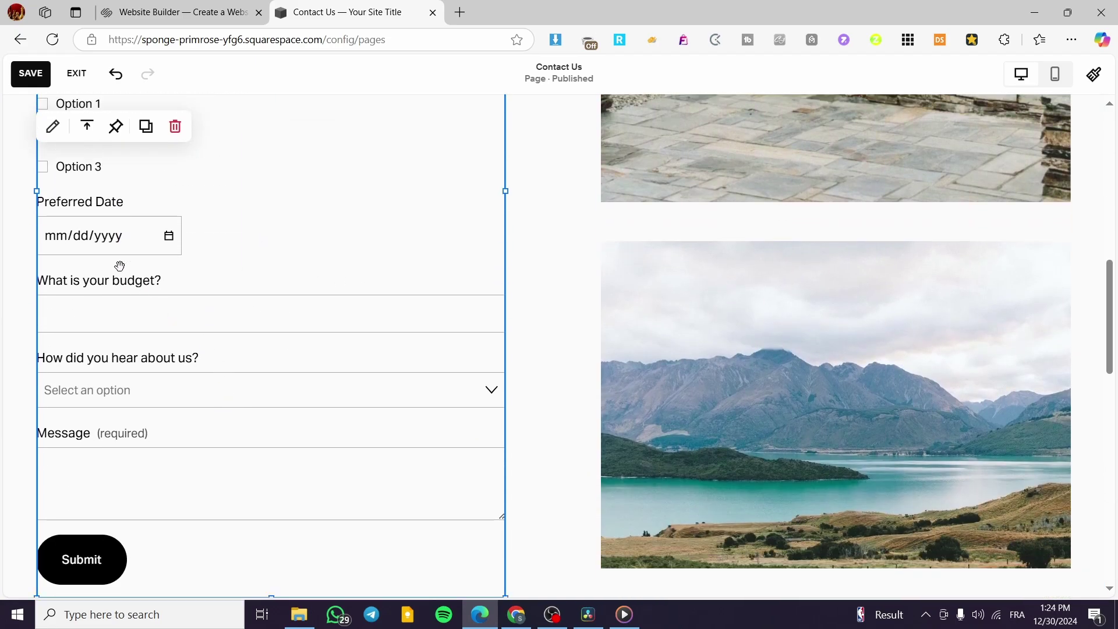
left_click(52, 126)
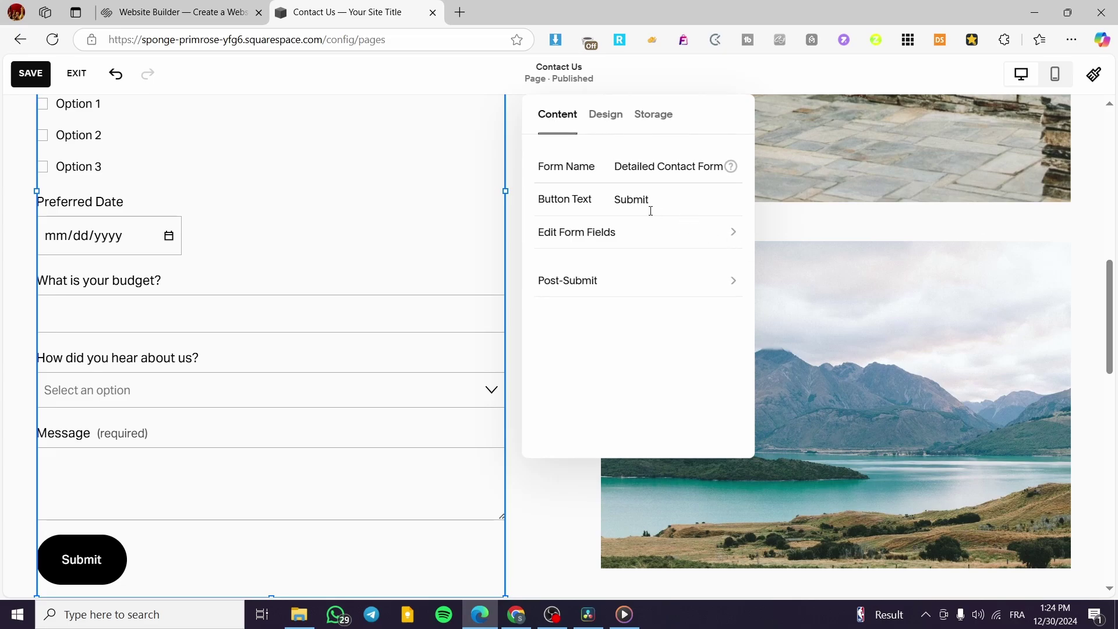
left_click(591, 233)
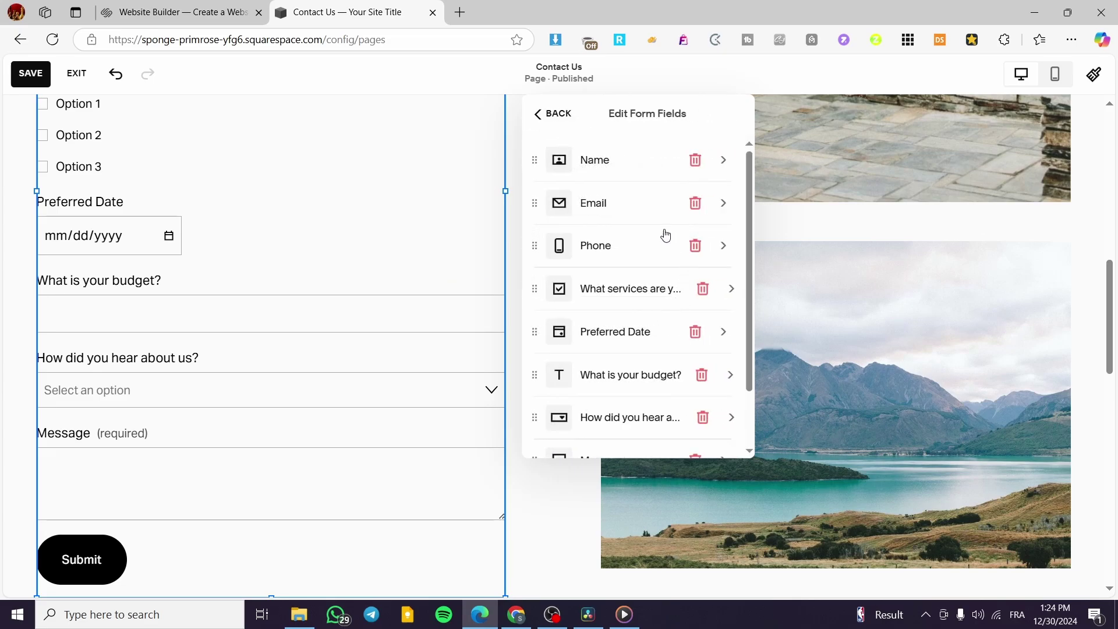
left_click(542, 115)
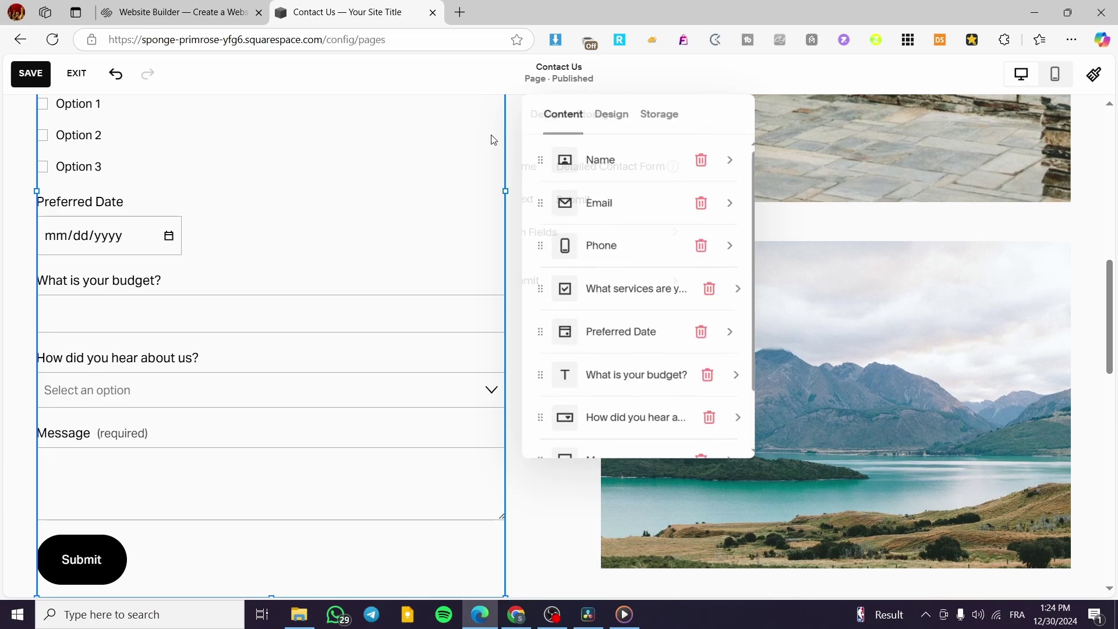
Close the new form's settings and look over the whole section from its heading to the Submit button.
scroll(204, 369, "up", 3)
scroll(204, 369, "up", 2)
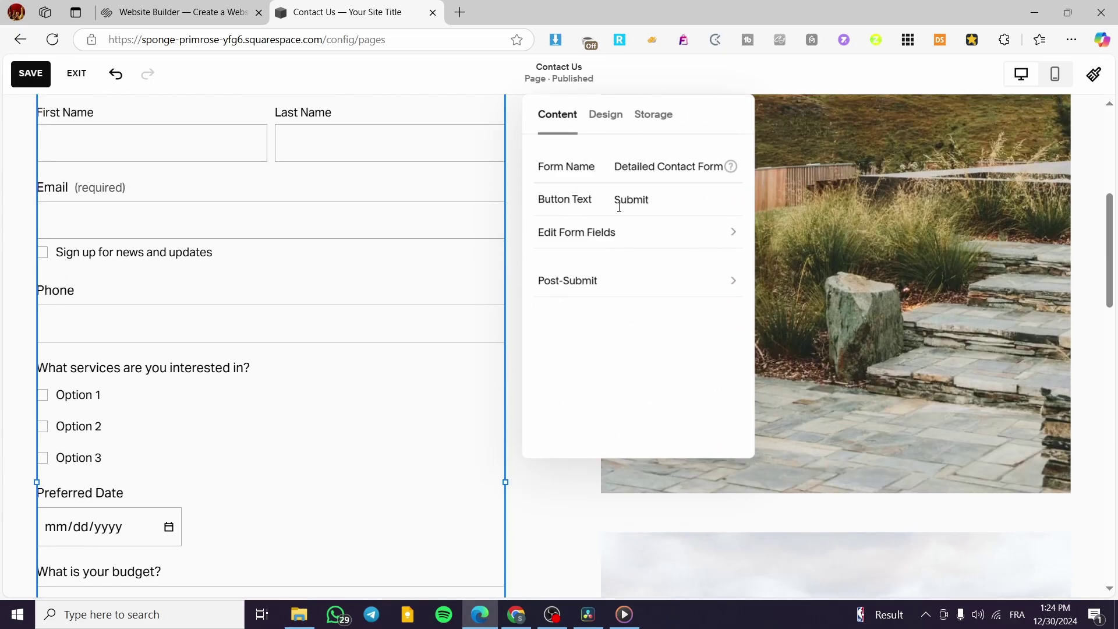
left_click(1092, 312)
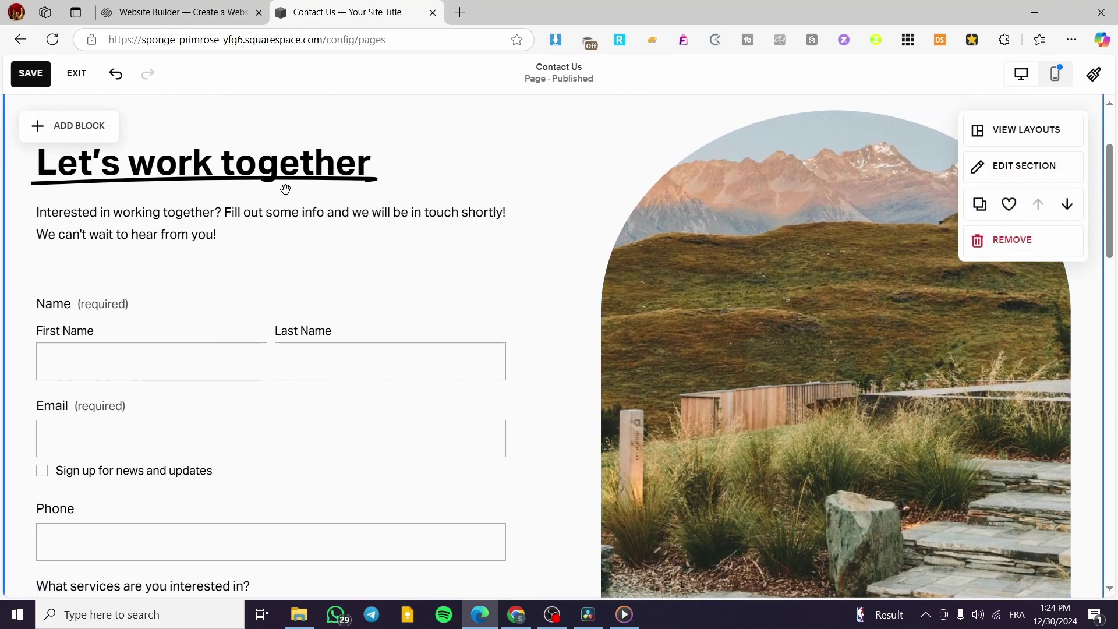
scroll(237, 282, "down", 12)
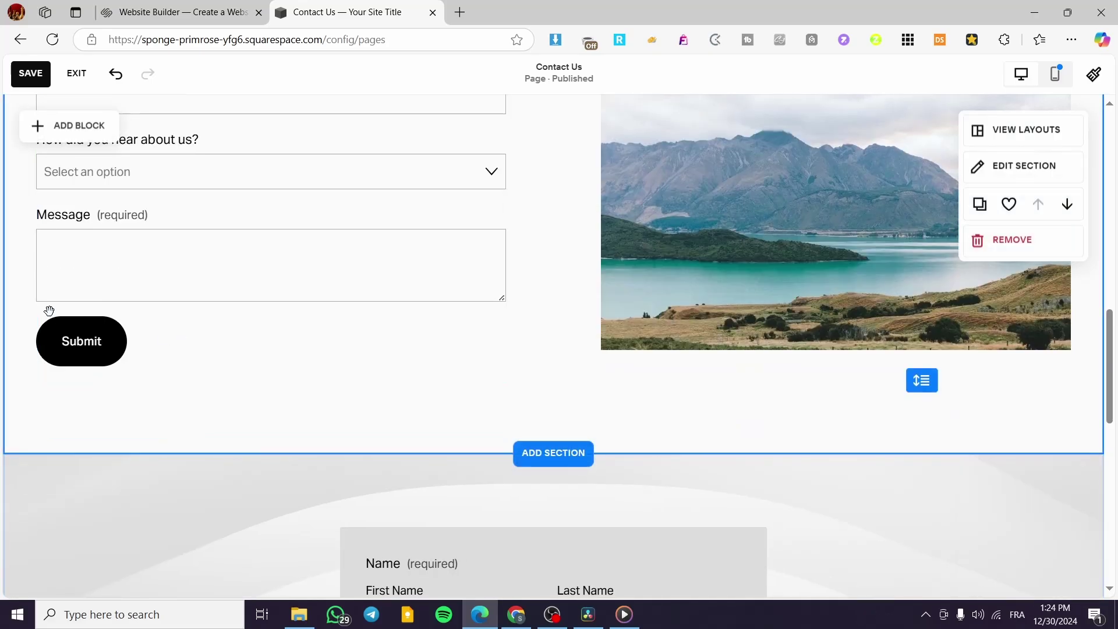
scroll(806, 517, "up", 15)
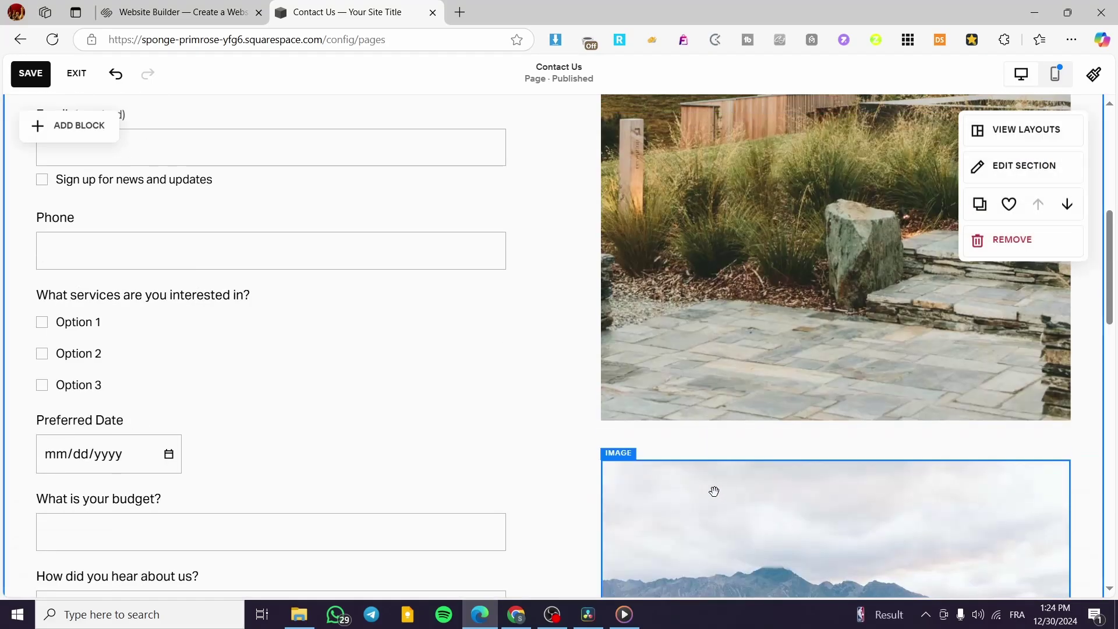